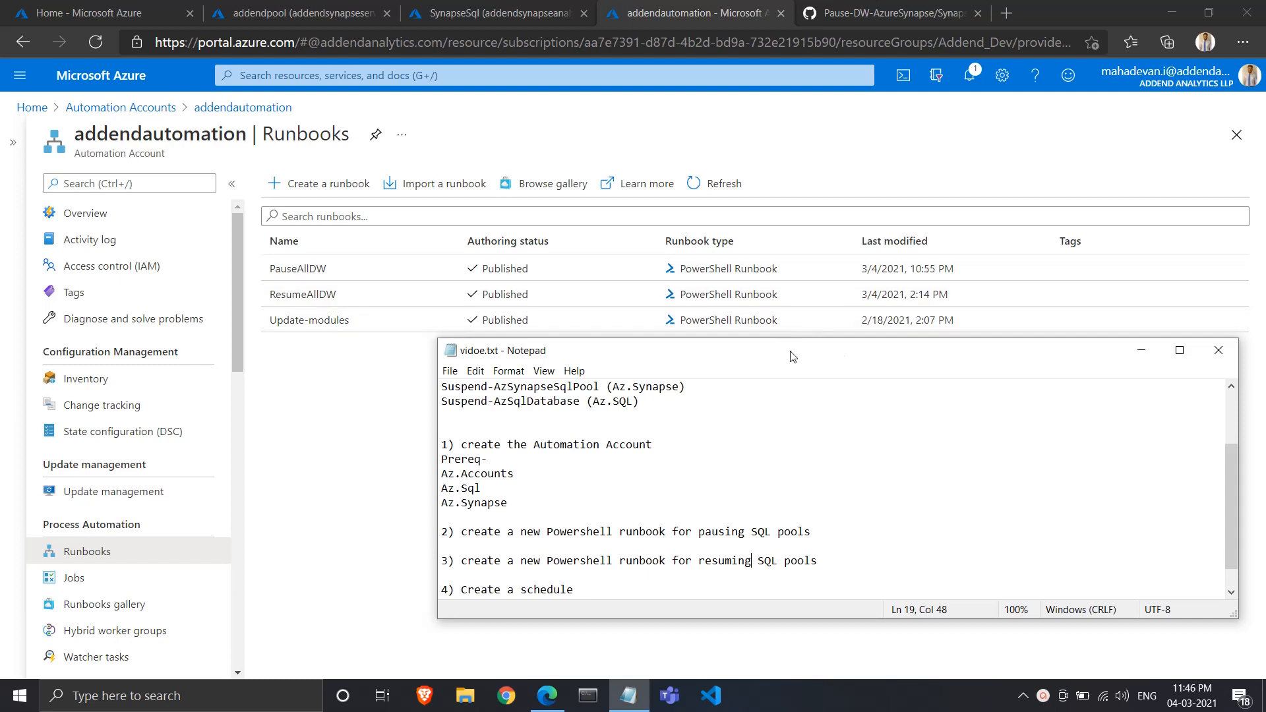
- Review the checklist item on creating a PowerShell runbook for resuming SQL pools, and return to the automation account's runbook list
scroll(753, 453, "down", 1)
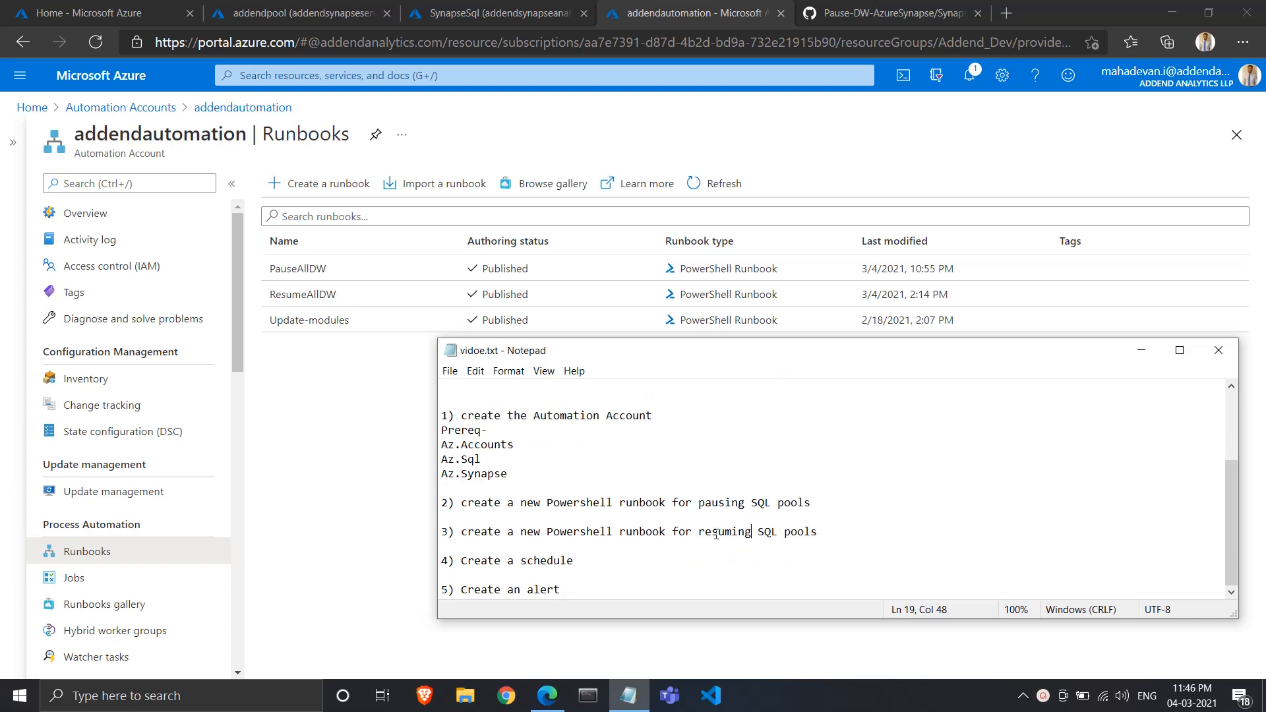
left_click_drag(701, 533, 846, 535)
left_click(774, 539)
left_click(354, 463)
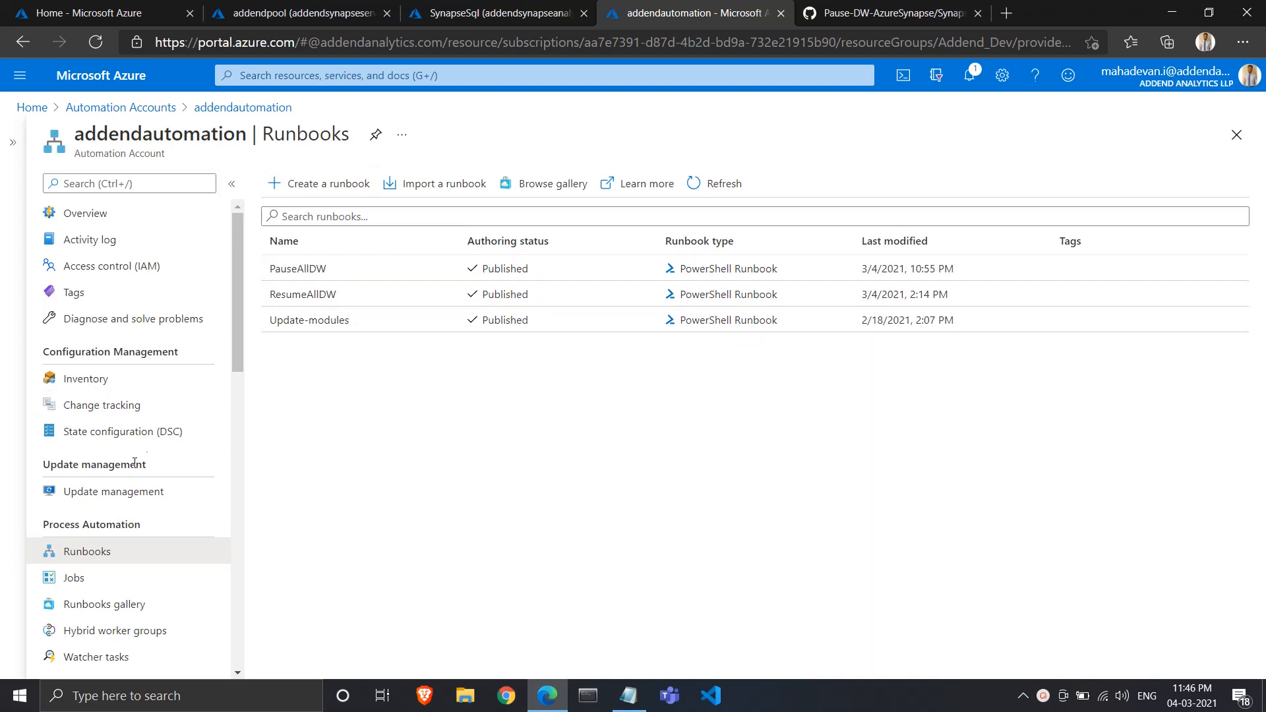
double_click(334, 272)
left_click(333, 413)
left_click(302, 188)
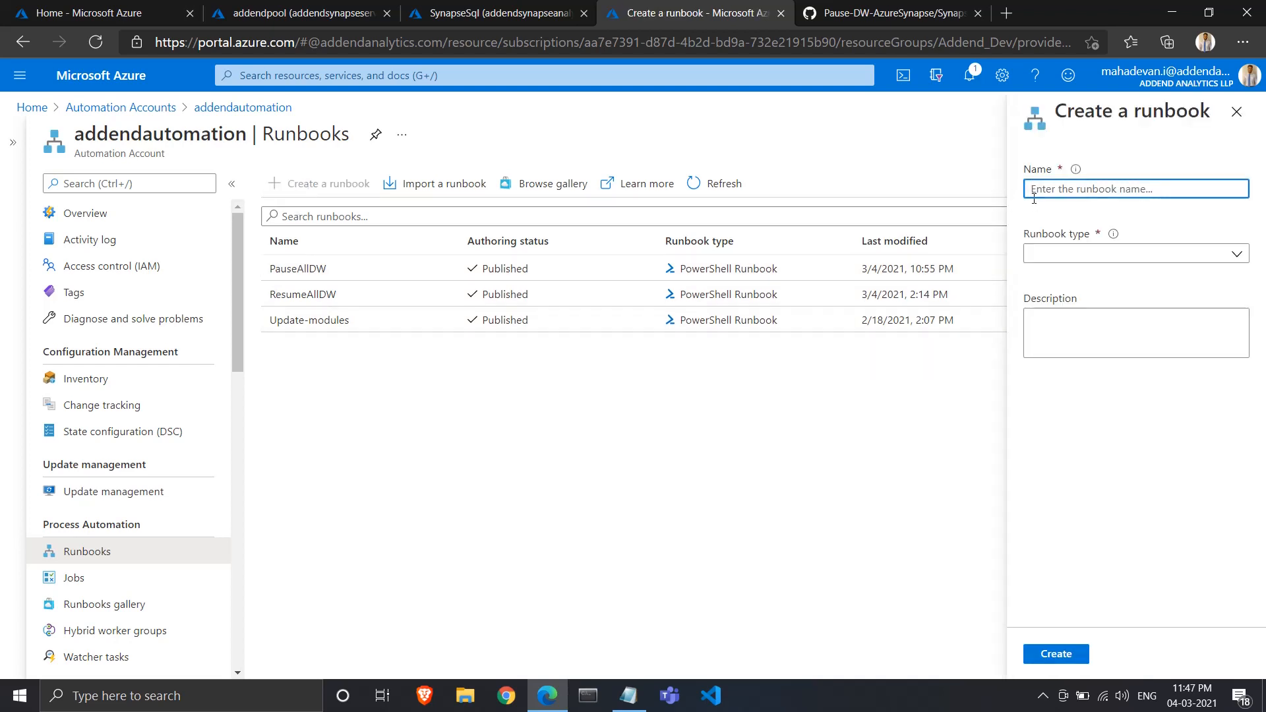
type("resumed")
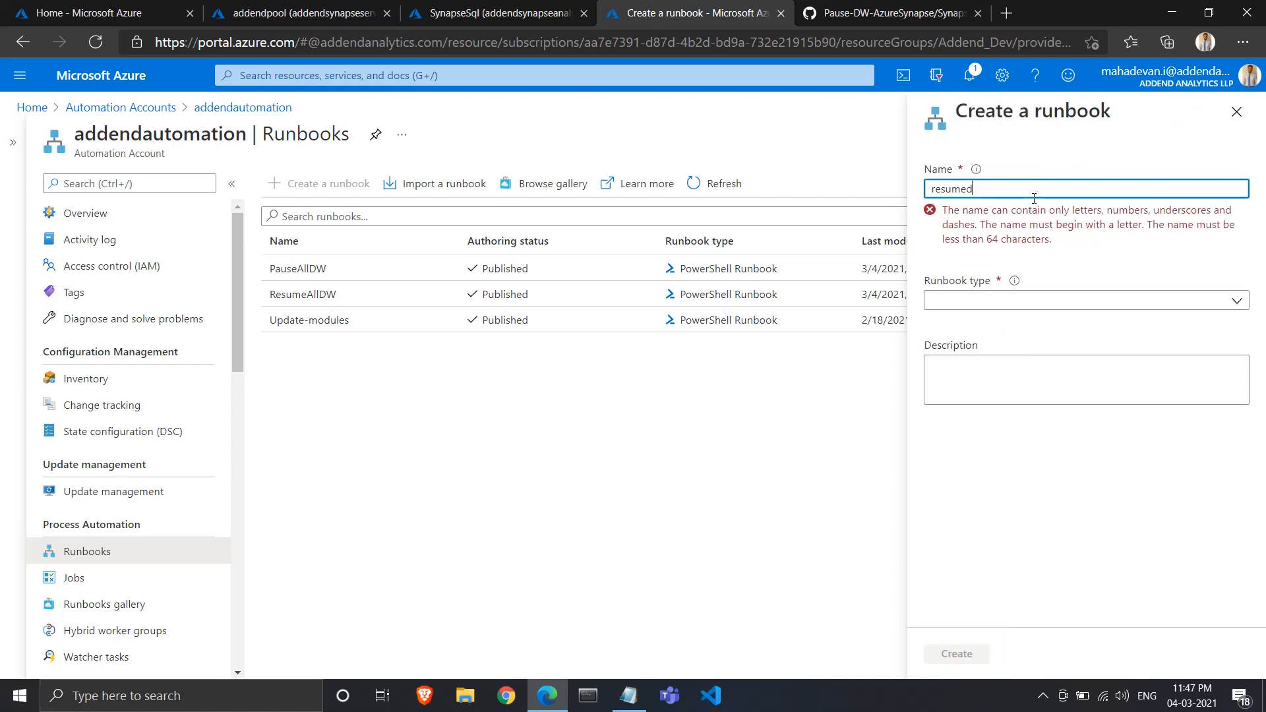
key("BackSpace")
type("dw")
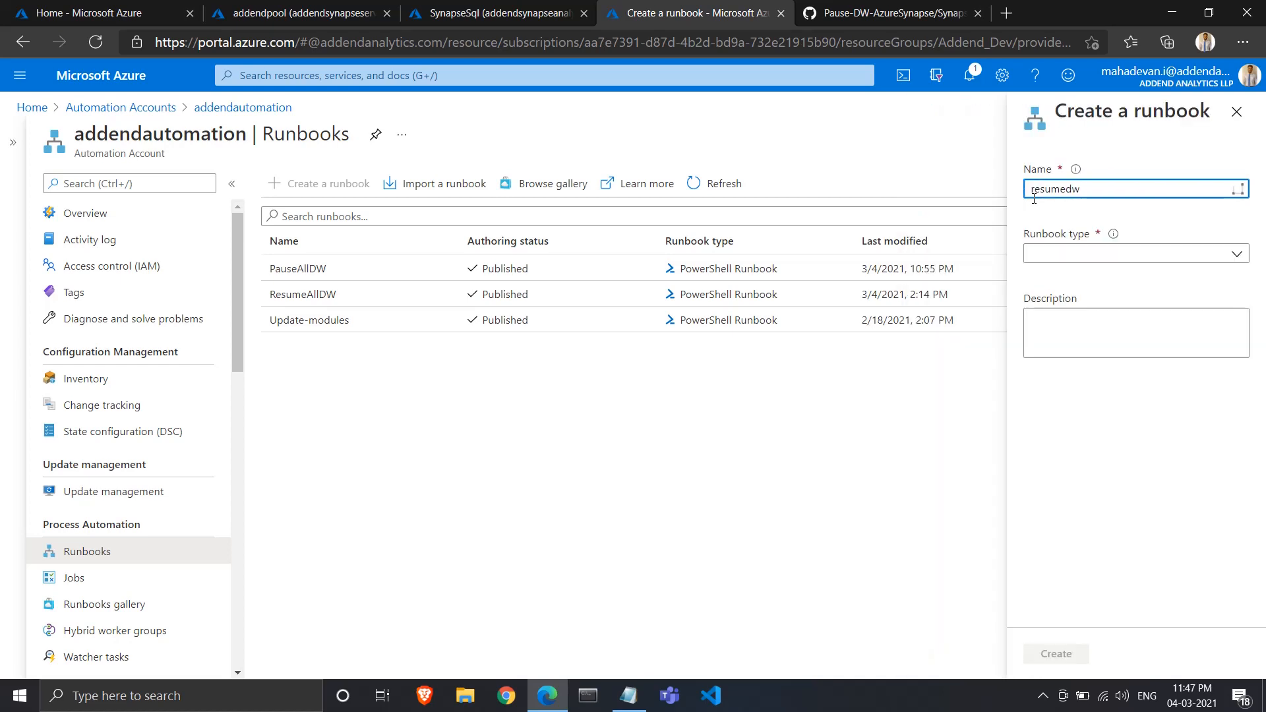
type("1")
left_click(1181, 255)
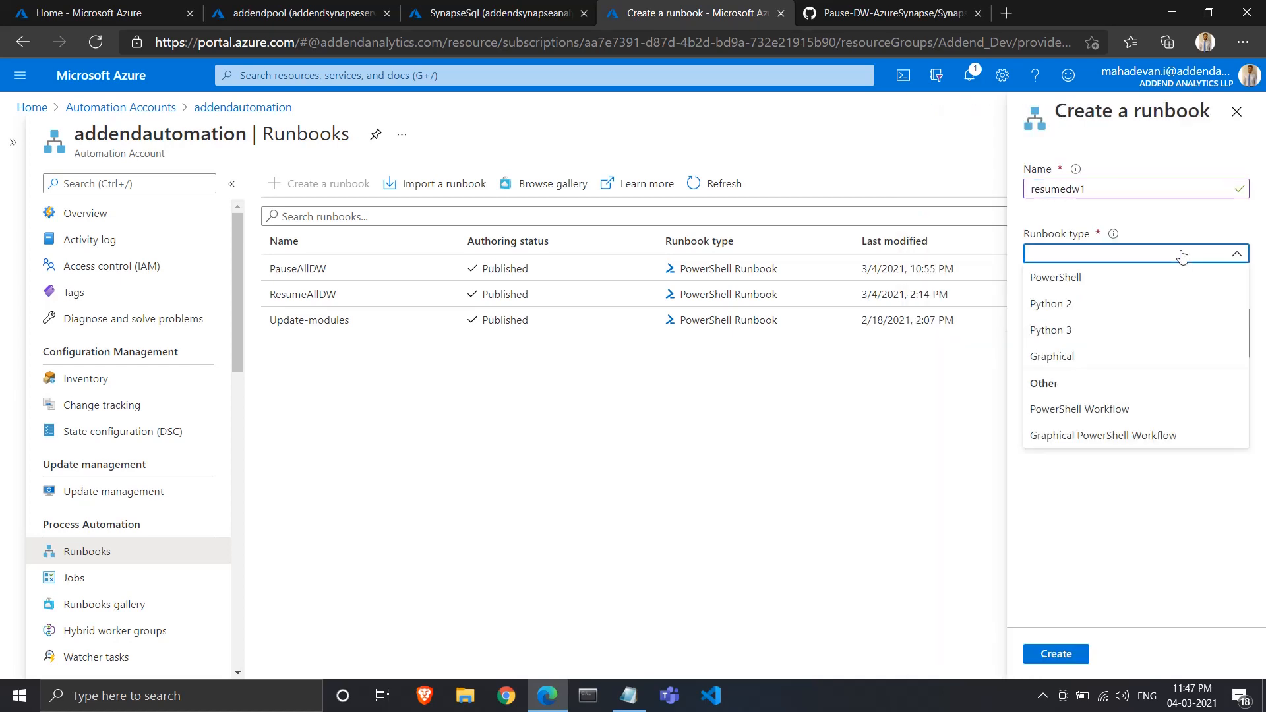
left_click(1123, 281)
left_click(1110, 354)
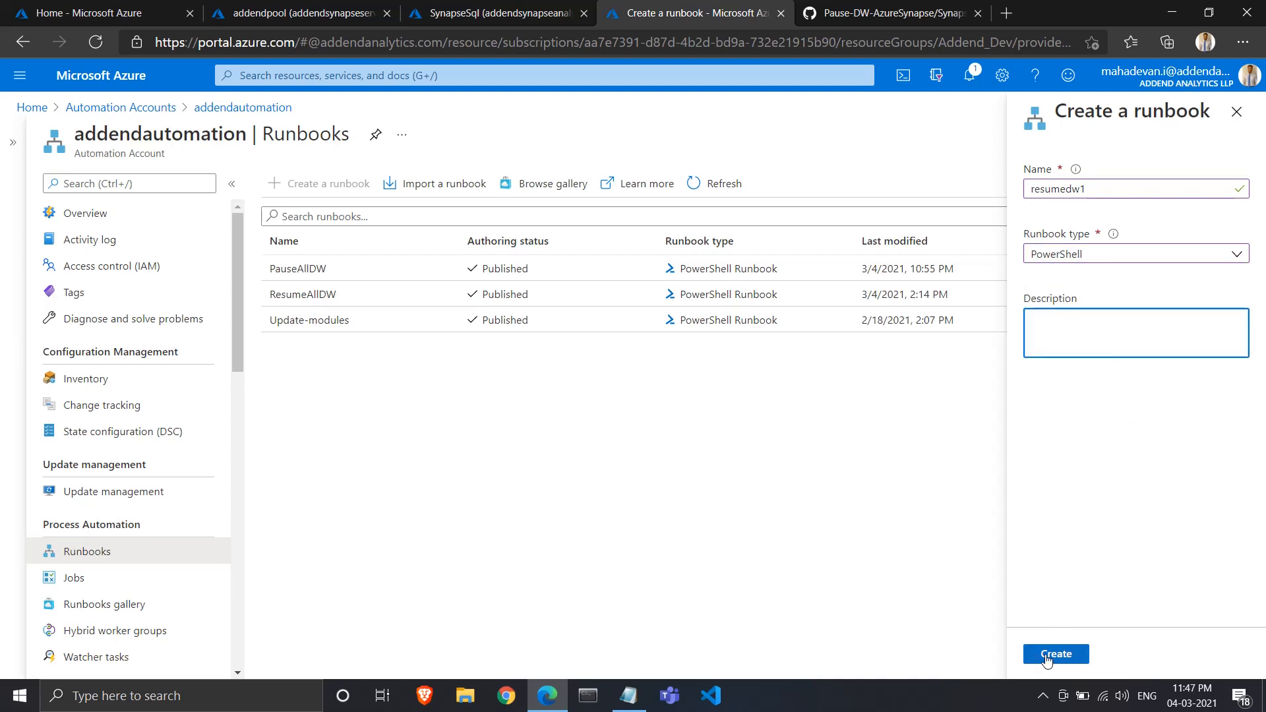
left_click(1235, 118)
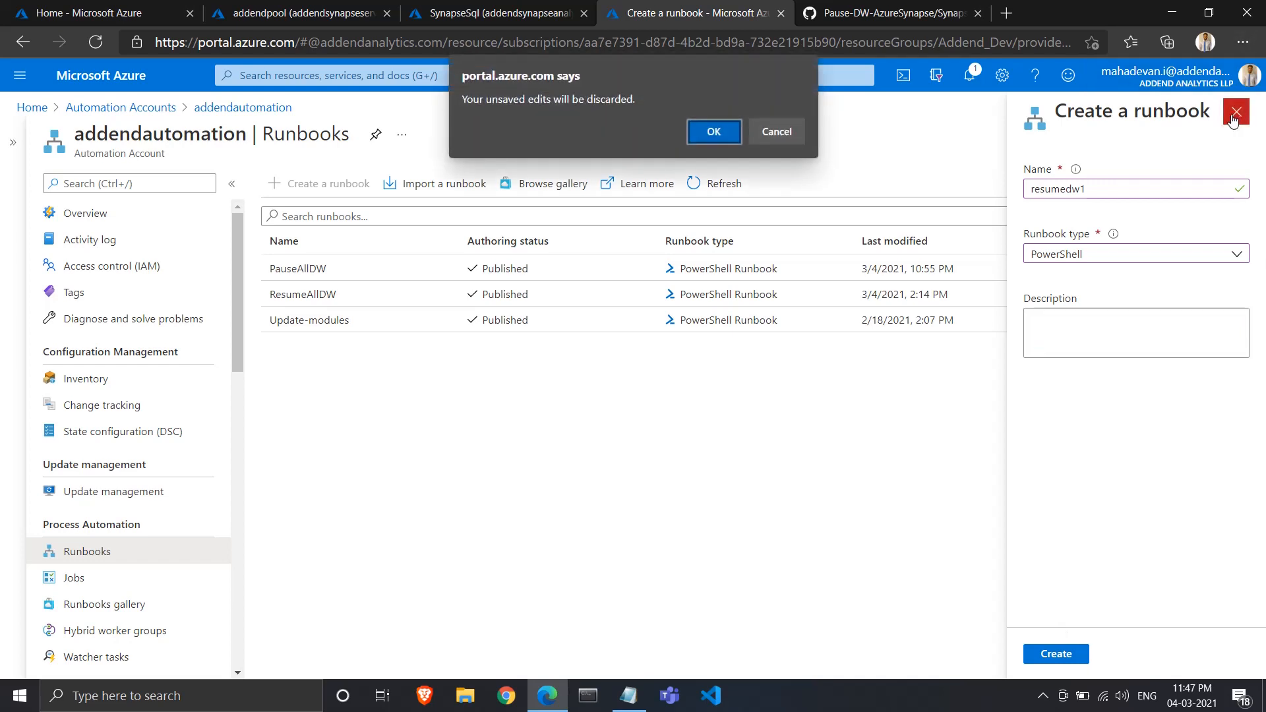
left_click(713, 132)
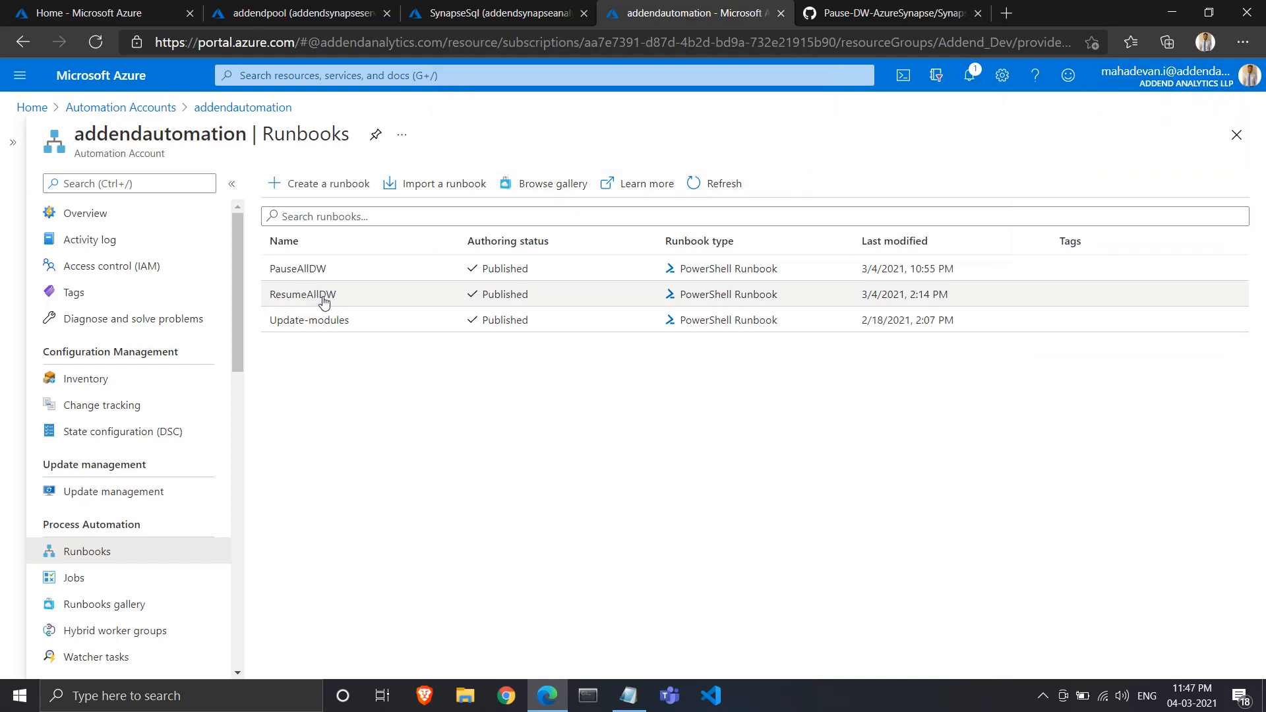
- Open the existing ResumeAllDW runbook for editing
left_click(302, 294)
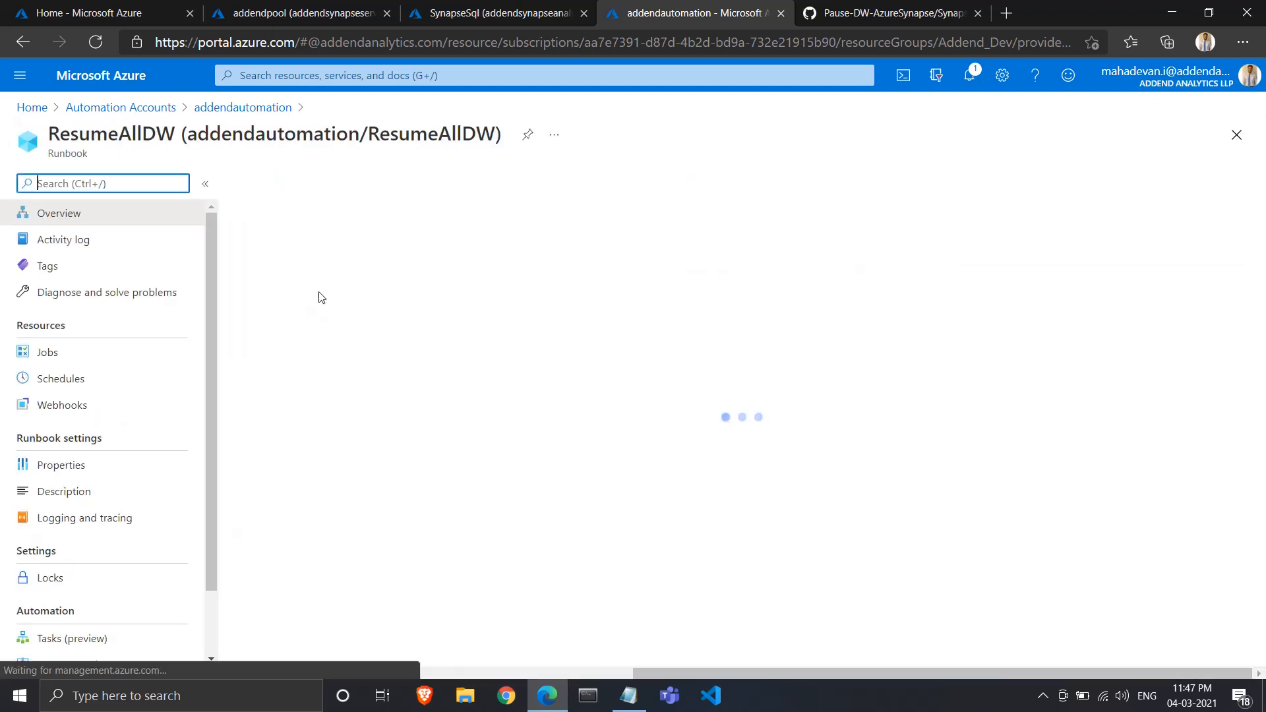
left_click(373, 183)
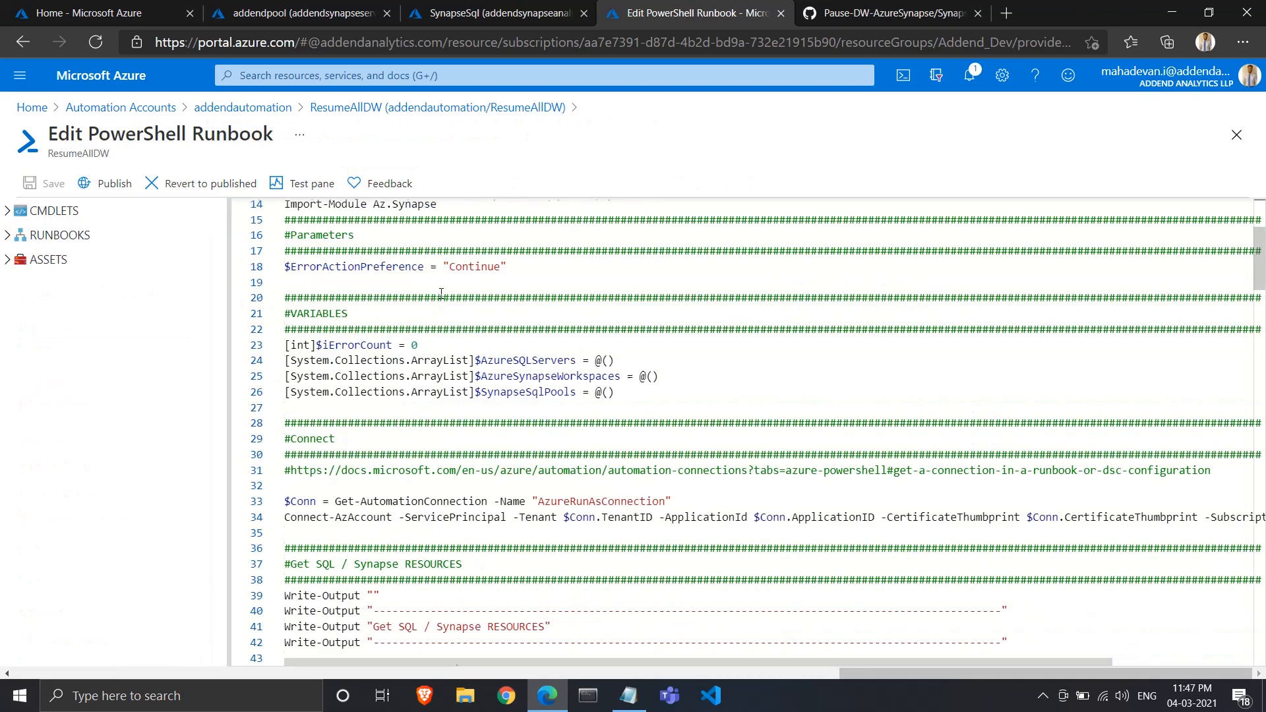
- Switch to the Pause-DW-AzureSynapse repository on GitHub and select the entire raw text of the "Resume all DWs" script
left_click(928, 7)
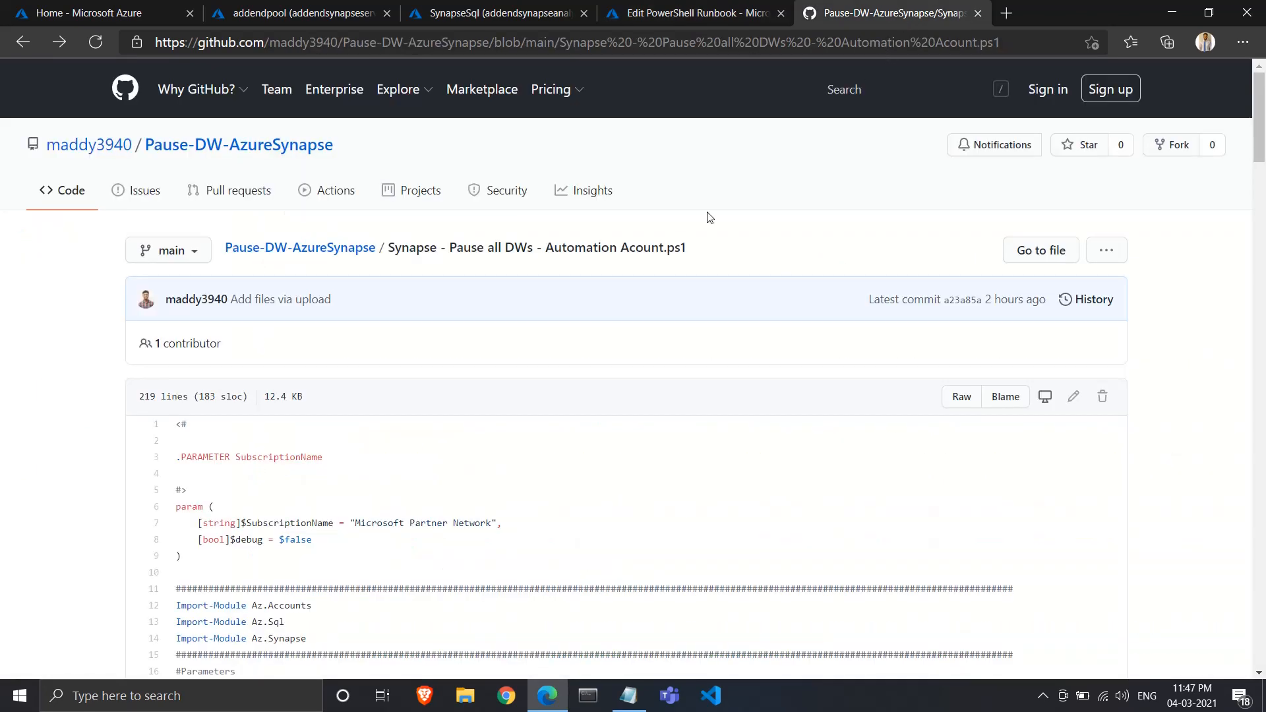
left_click(340, 254)
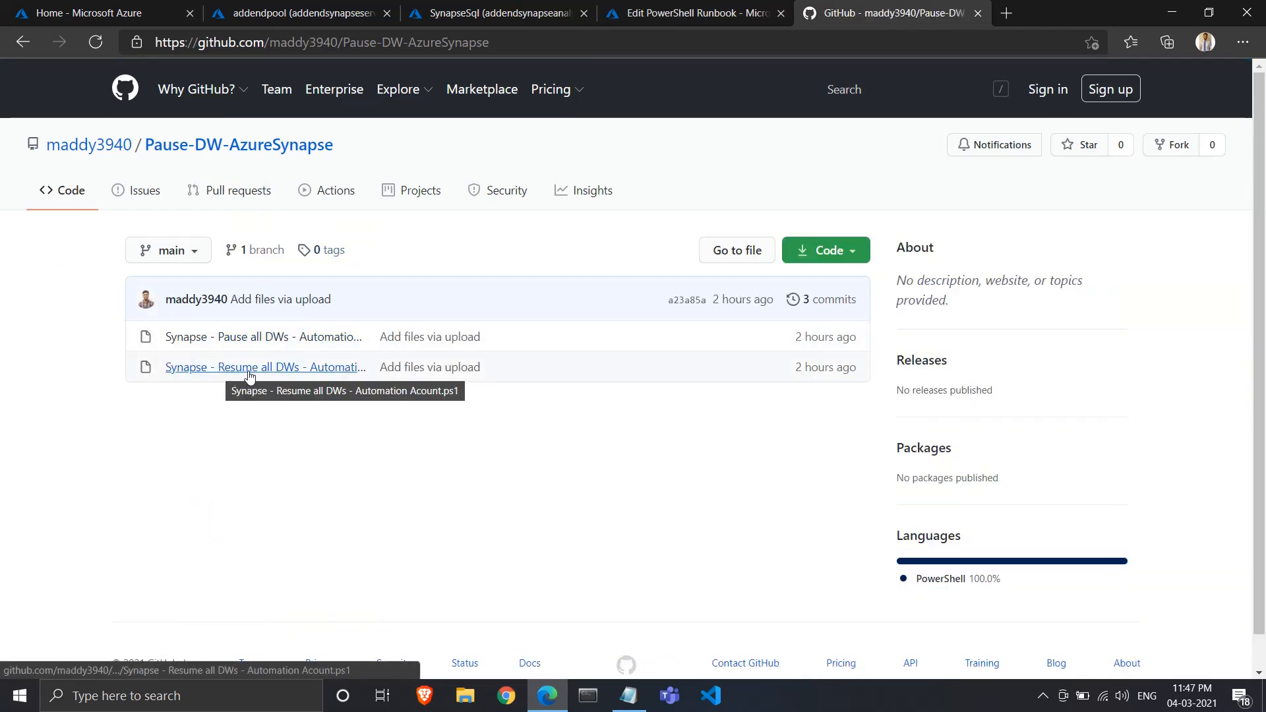
left_click(262, 373)
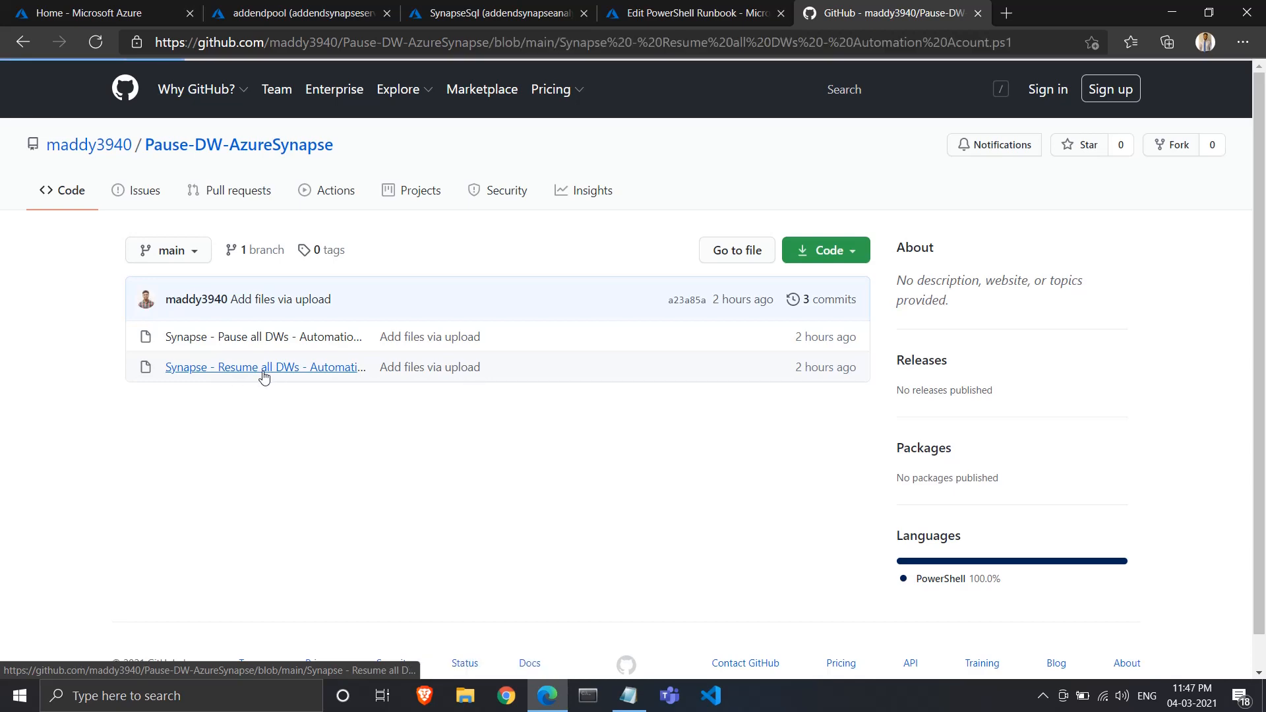
left_click(951, 402)
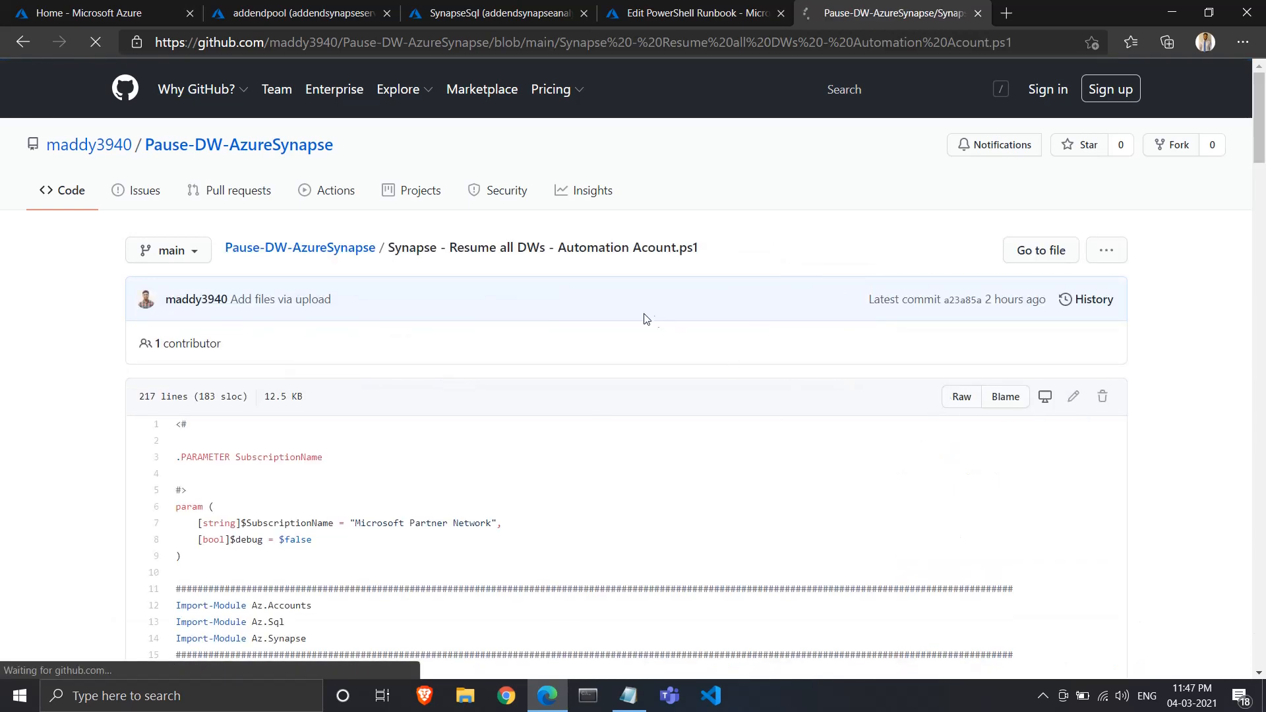
key("ctrl+a")
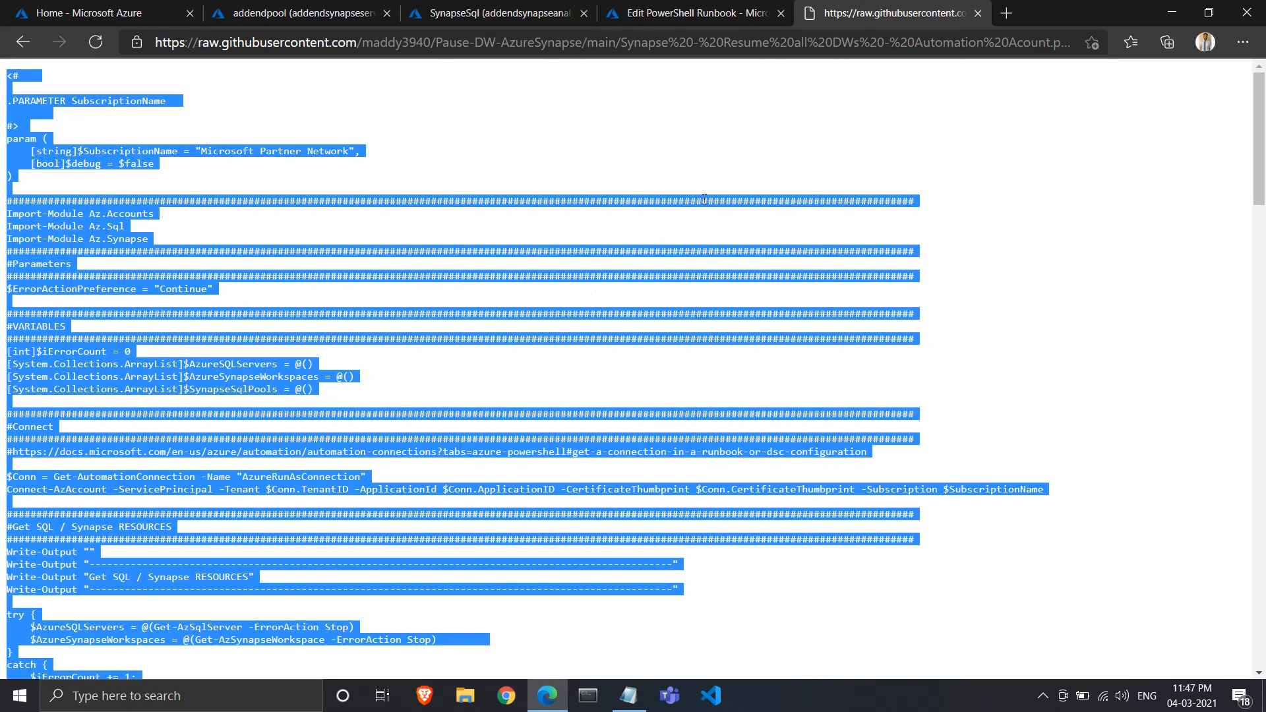
left_click(768, 86)
left_click(27, 43)
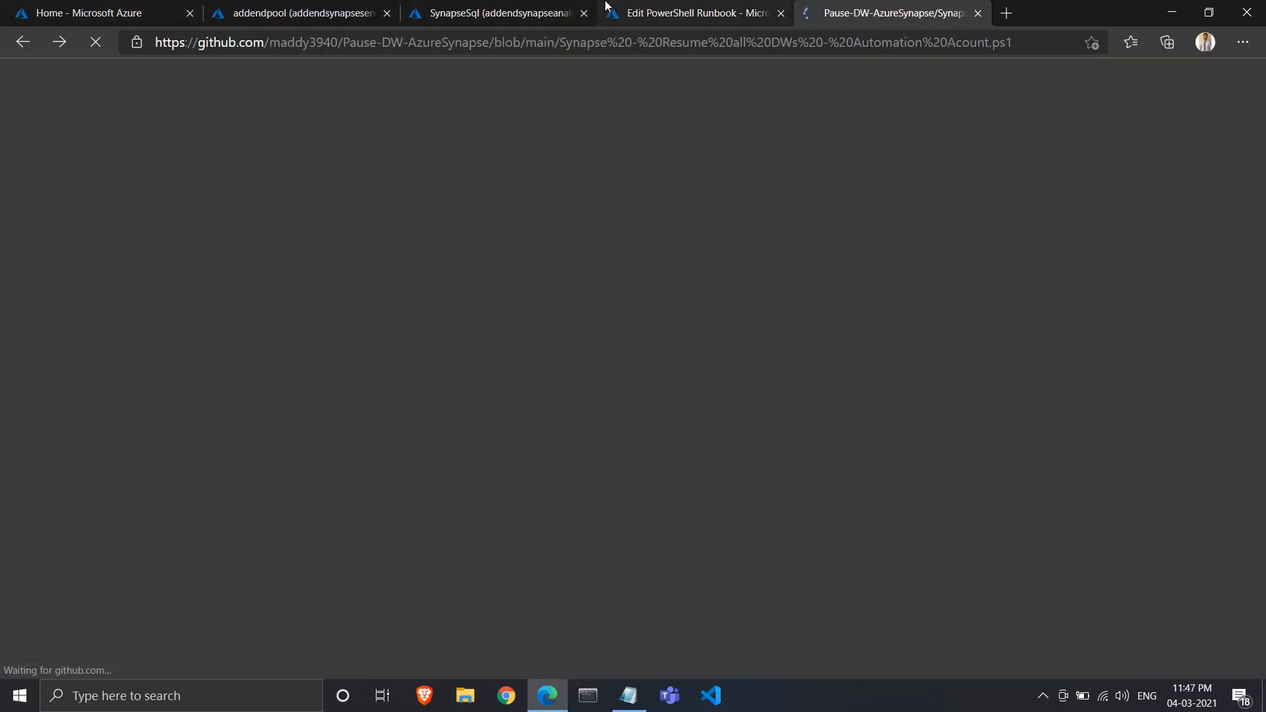
- Return to the ResumeAllDW runbook in the Azure portal and examine its subscription parameter, module imports, variables, connection and resource retrieval code
left_click(609, 6)
left_click(386, 301)
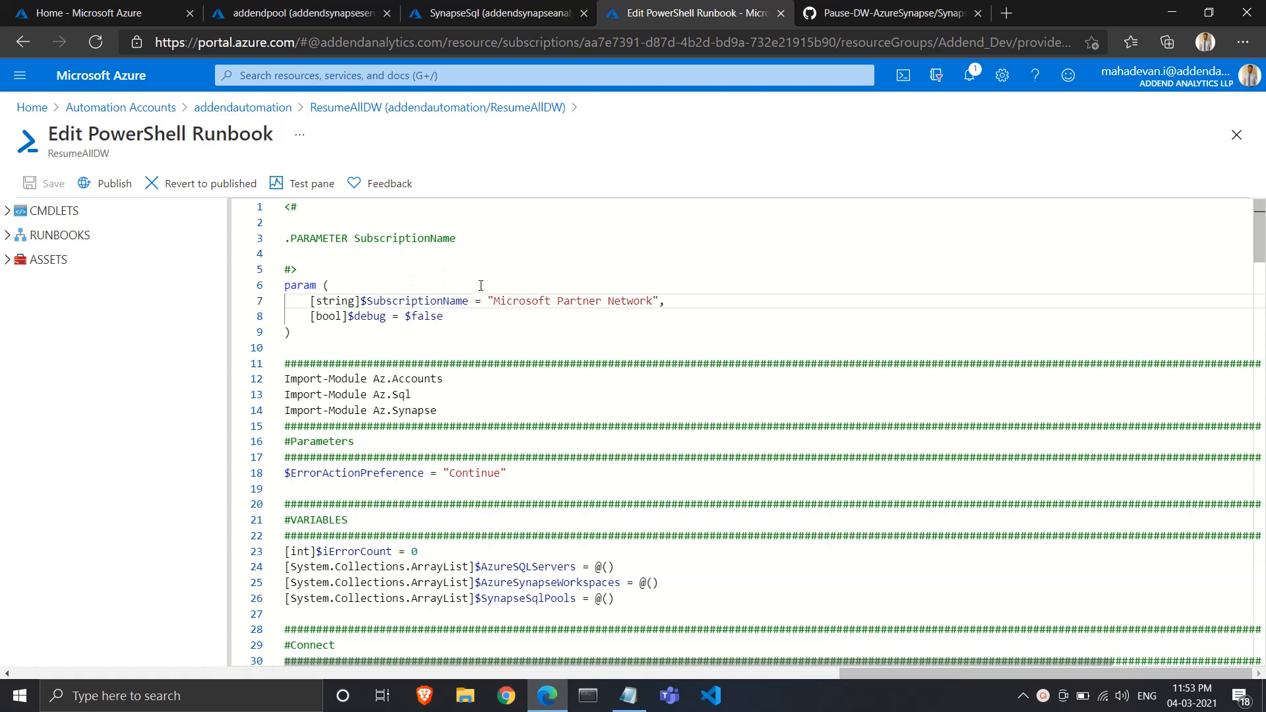
left_click_drag(494, 302, 653, 304)
scroll(593, 300, "down", 5)
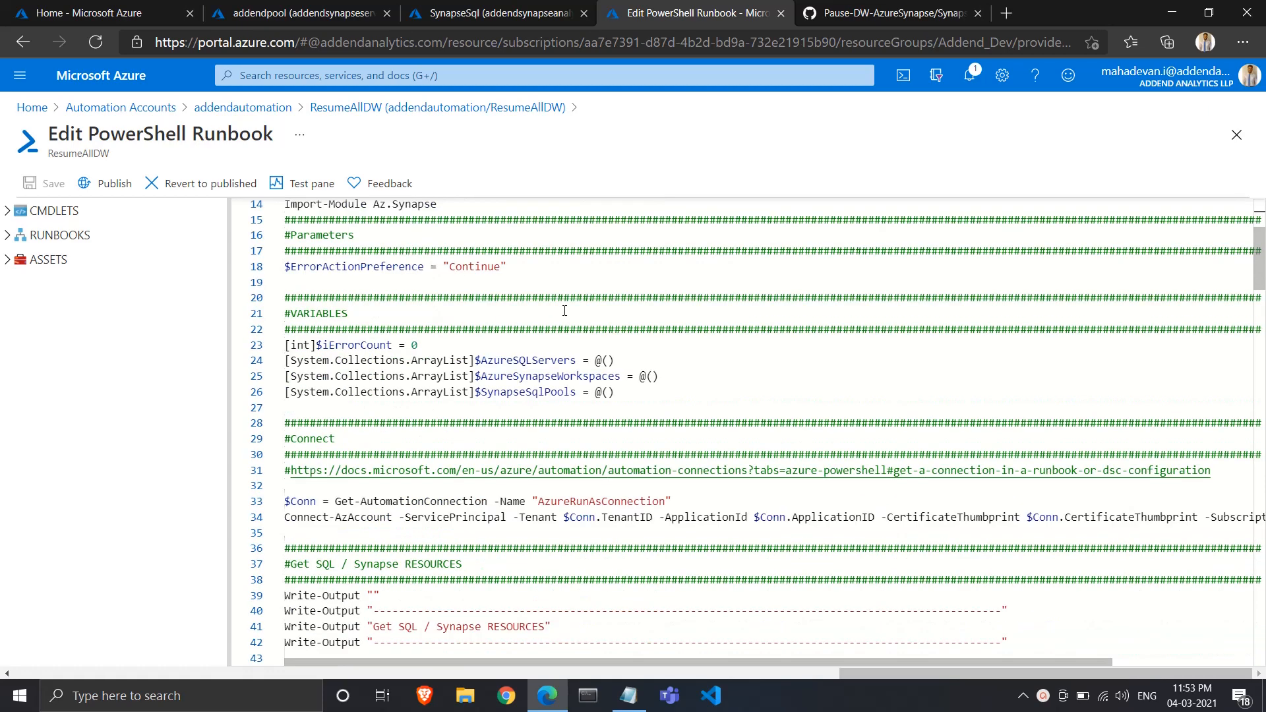
scroll(522, 291, "down", 2)
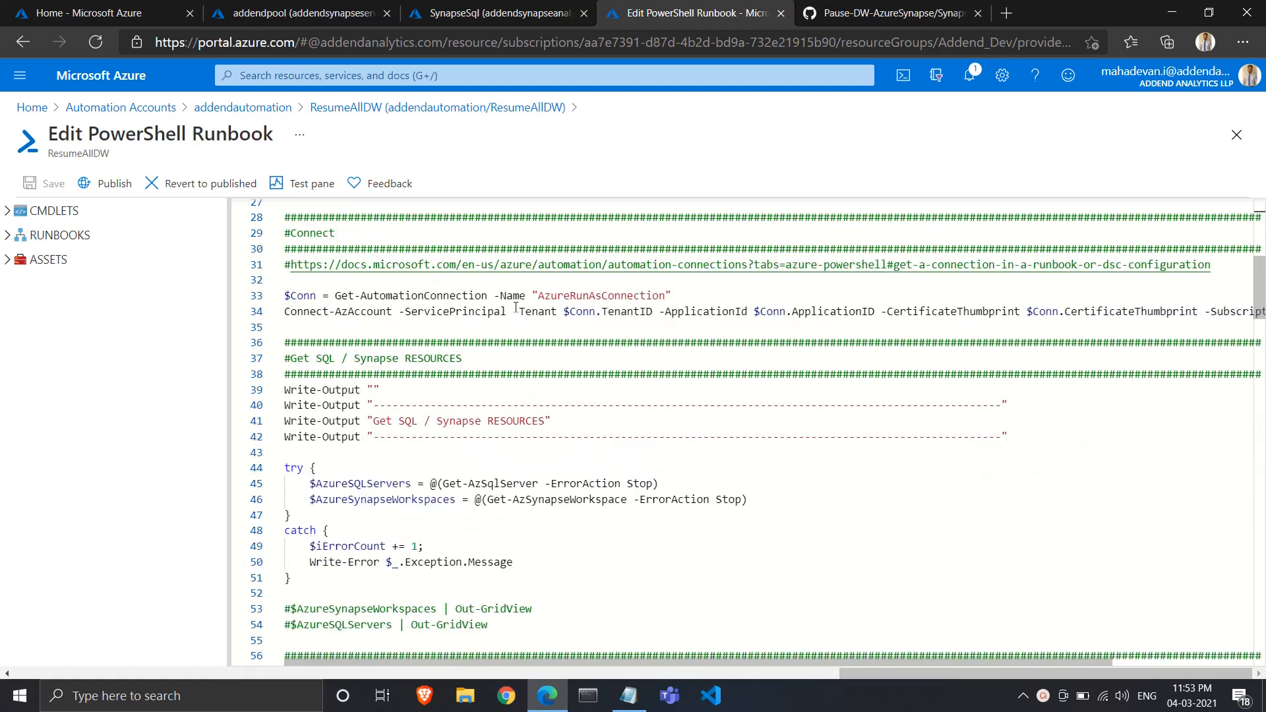
scroll(516, 307, "down", 2)
scroll(406, 336, "down", 2)
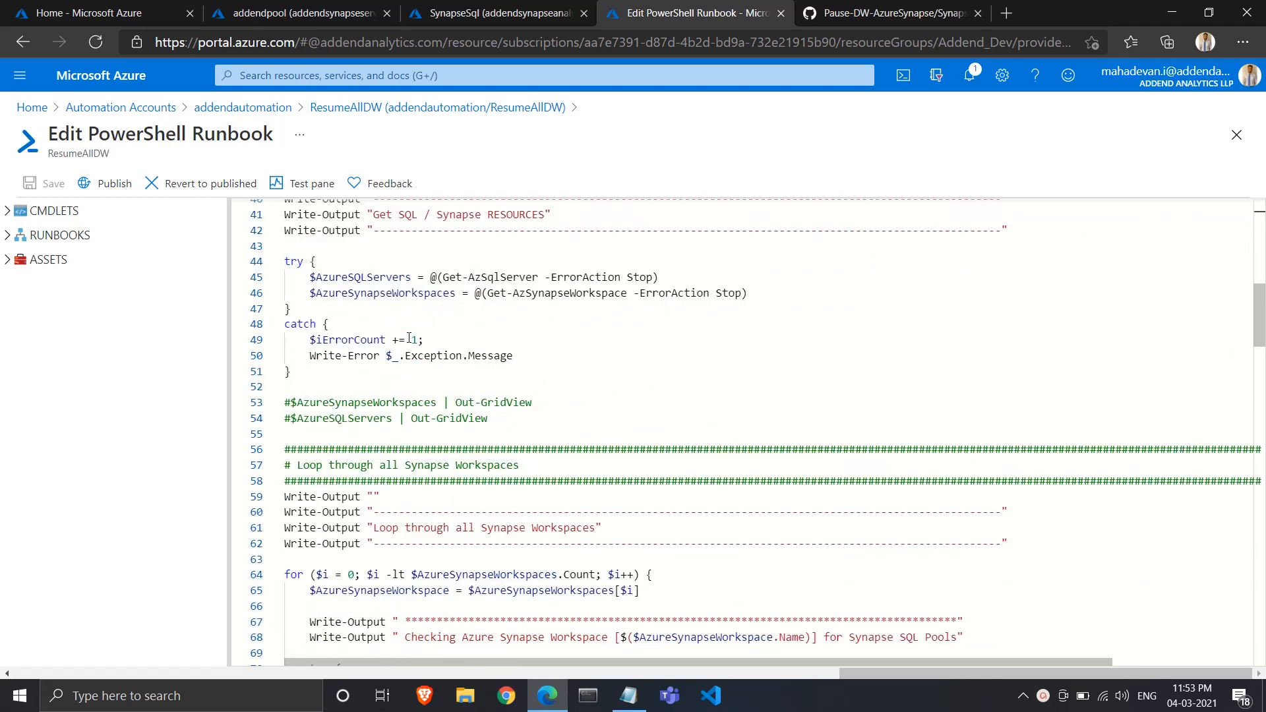
- Examine the loop through all Synapse workspaces, including how it checks each SQL pool's status and resumes paused pools
scroll(409, 338, "down", 6)
scroll(407, 341, "up", 2)
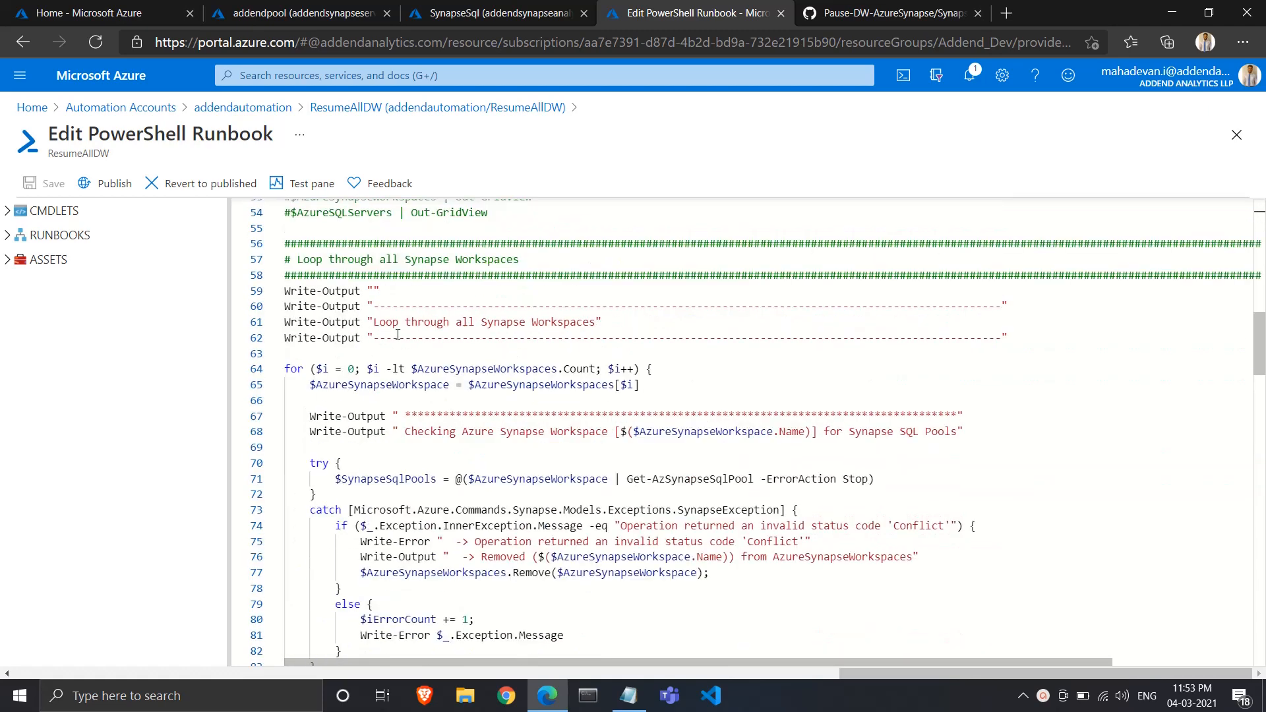
left_click_drag(375, 326, 596, 323)
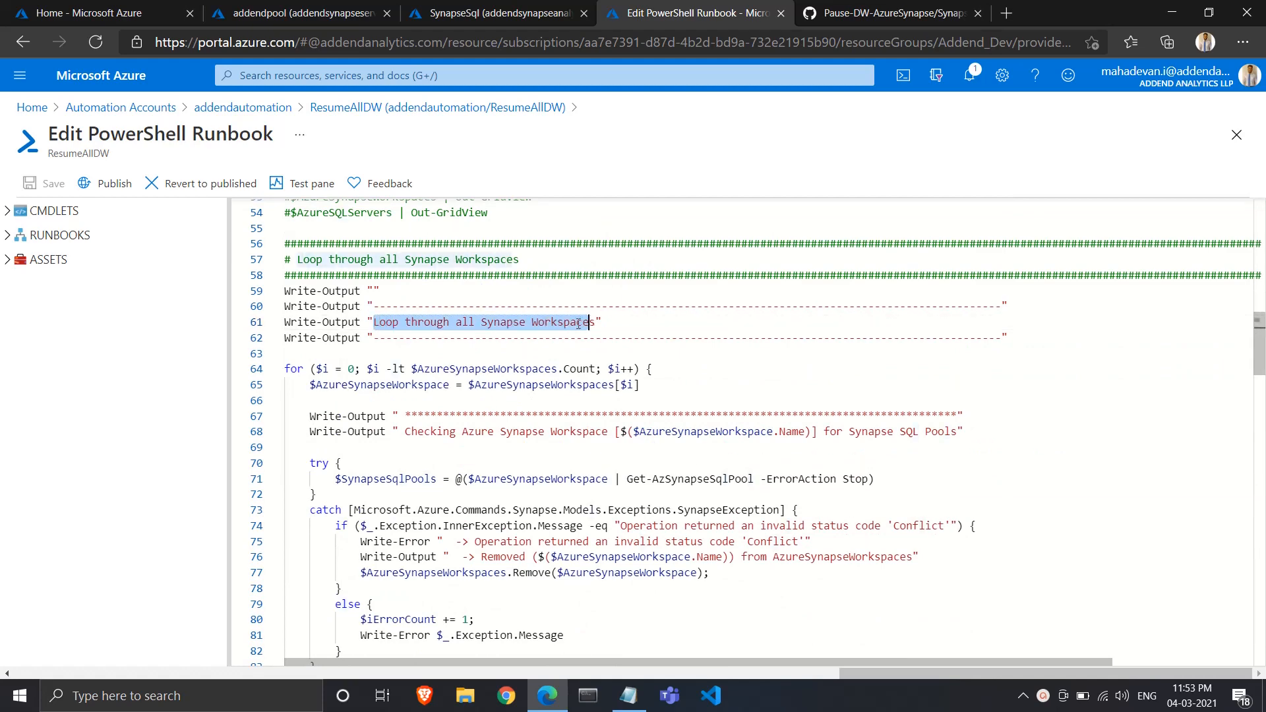
left_click(515, 325)
scroll(515, 324, "down", 2)
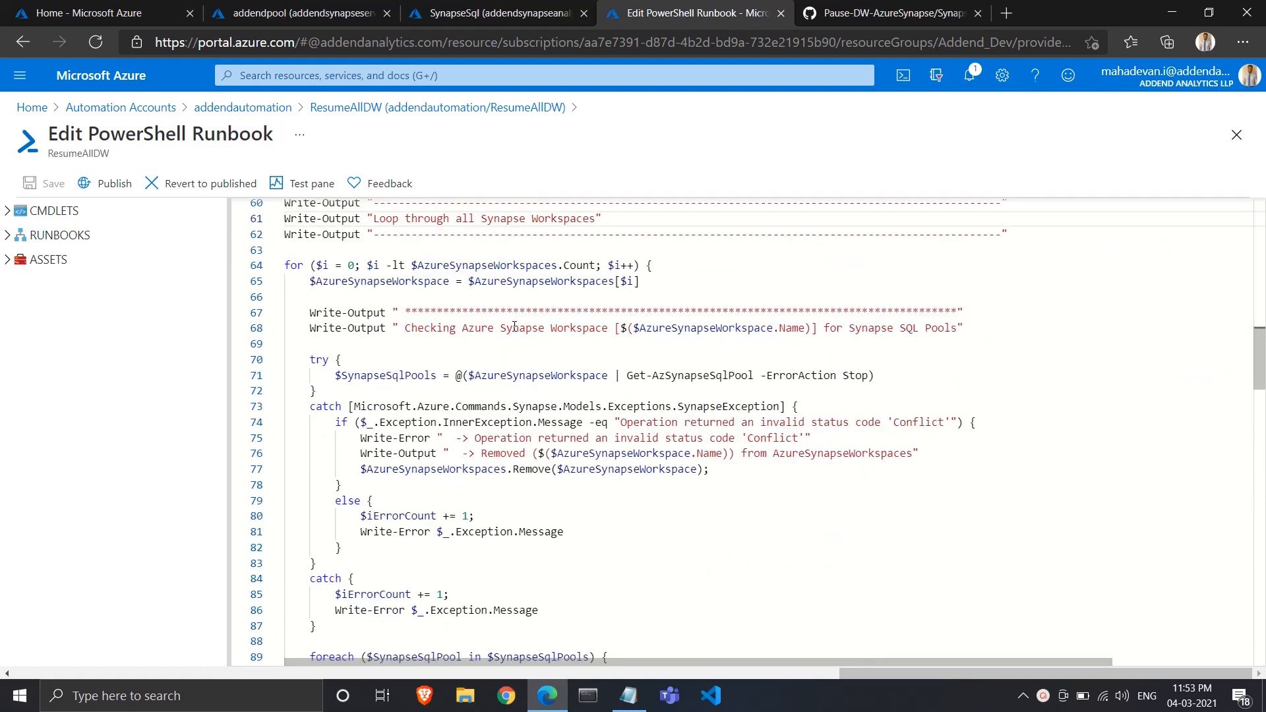
scroll(515, 326, "down", 2)
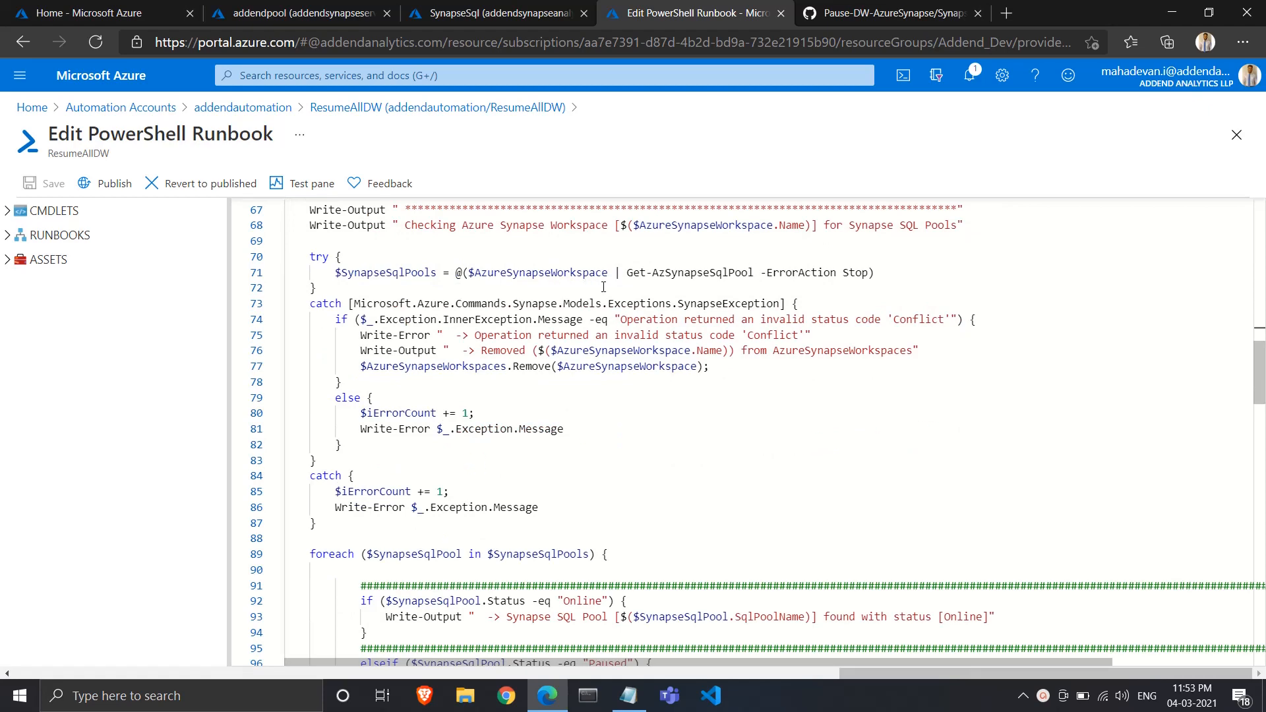
scroll(597, 287, "up", 2)
scroll(600, 300, "down", 4)
scroll(623, 356, "down", 2)
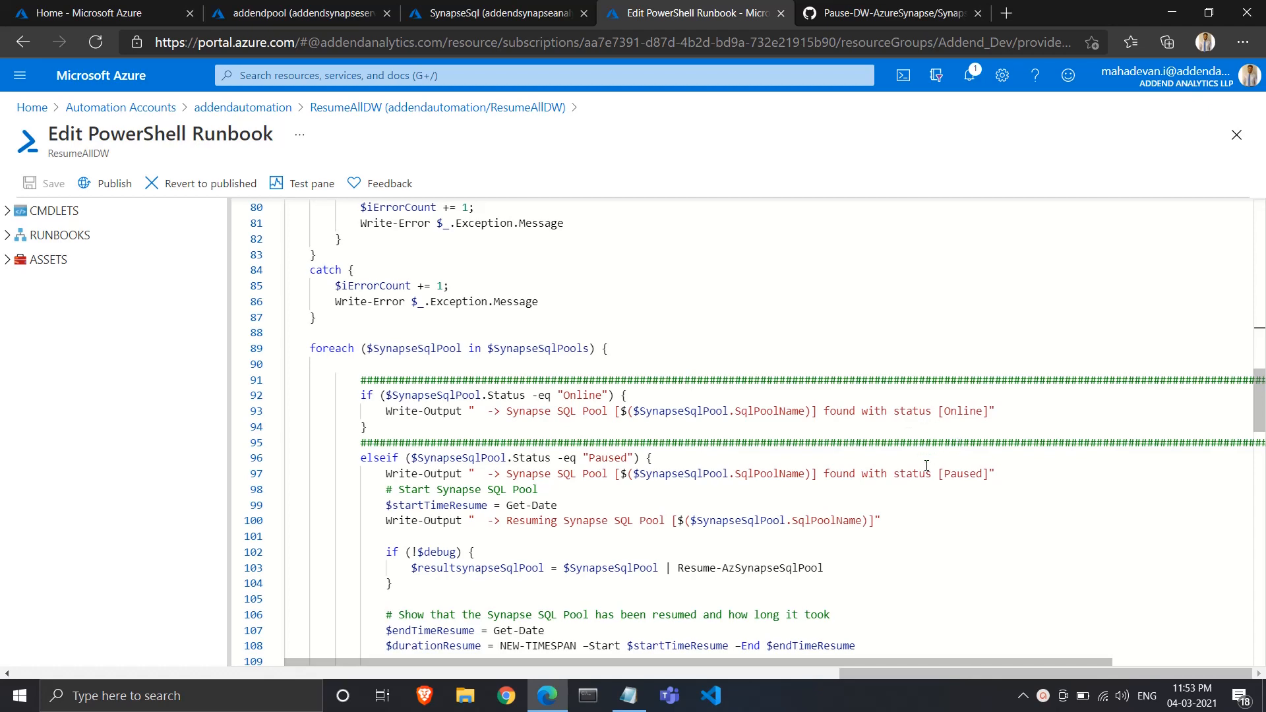
scroll(840, 441, "down", 4)
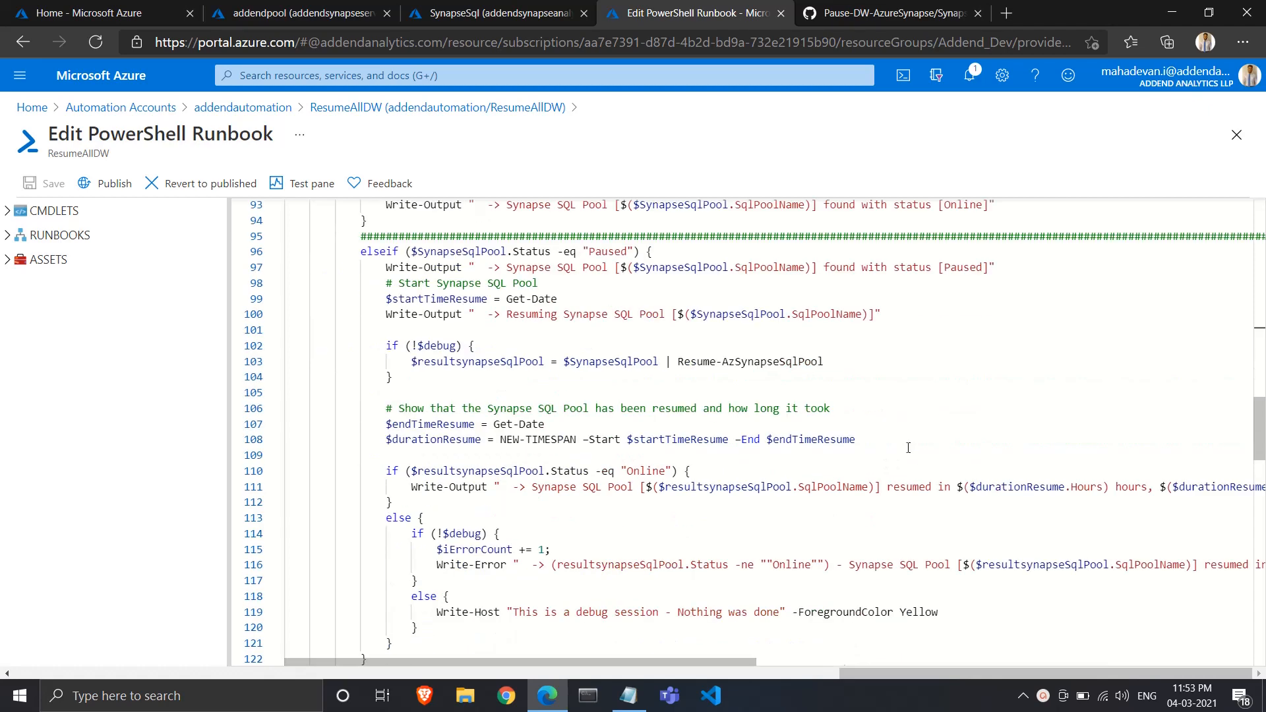
scroll(910, 420, "up", 2)
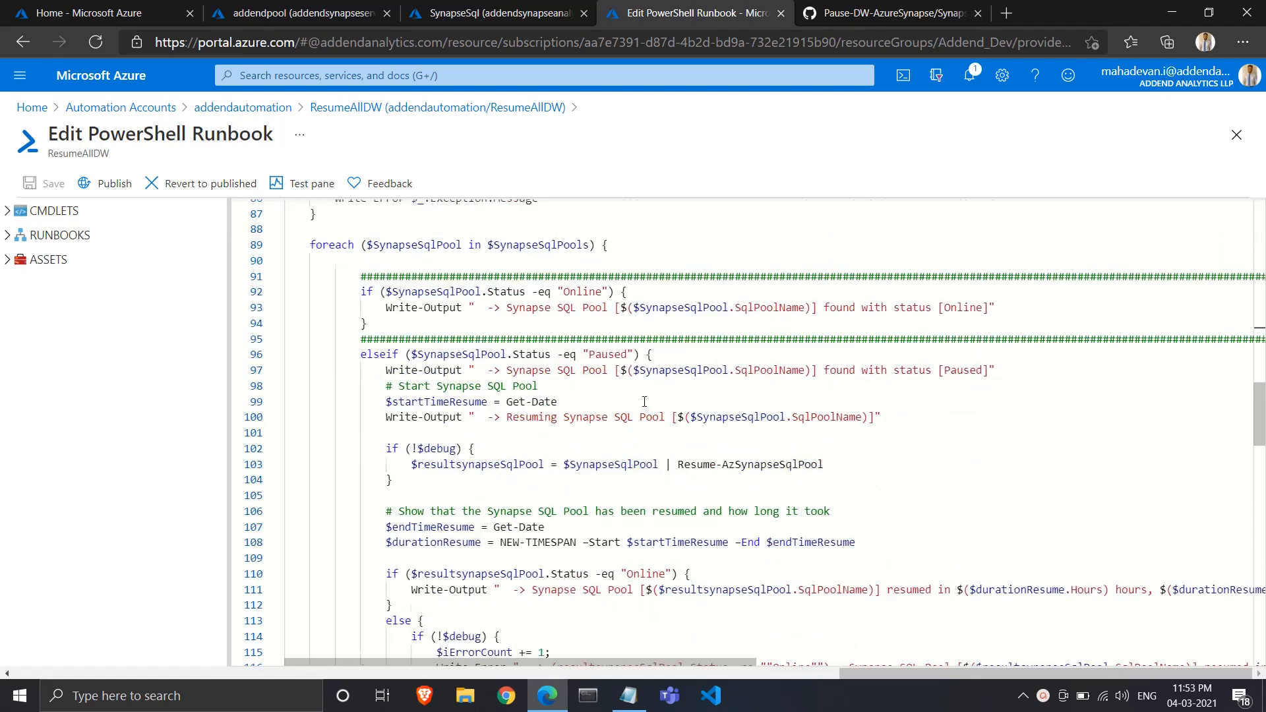
- Examine the loop through all SQL Servers (former SQLDW), including the Synapse workspace check, the DataWarehouse filter and the resuming of paused pools
scroll(644, 401, "down", 10)
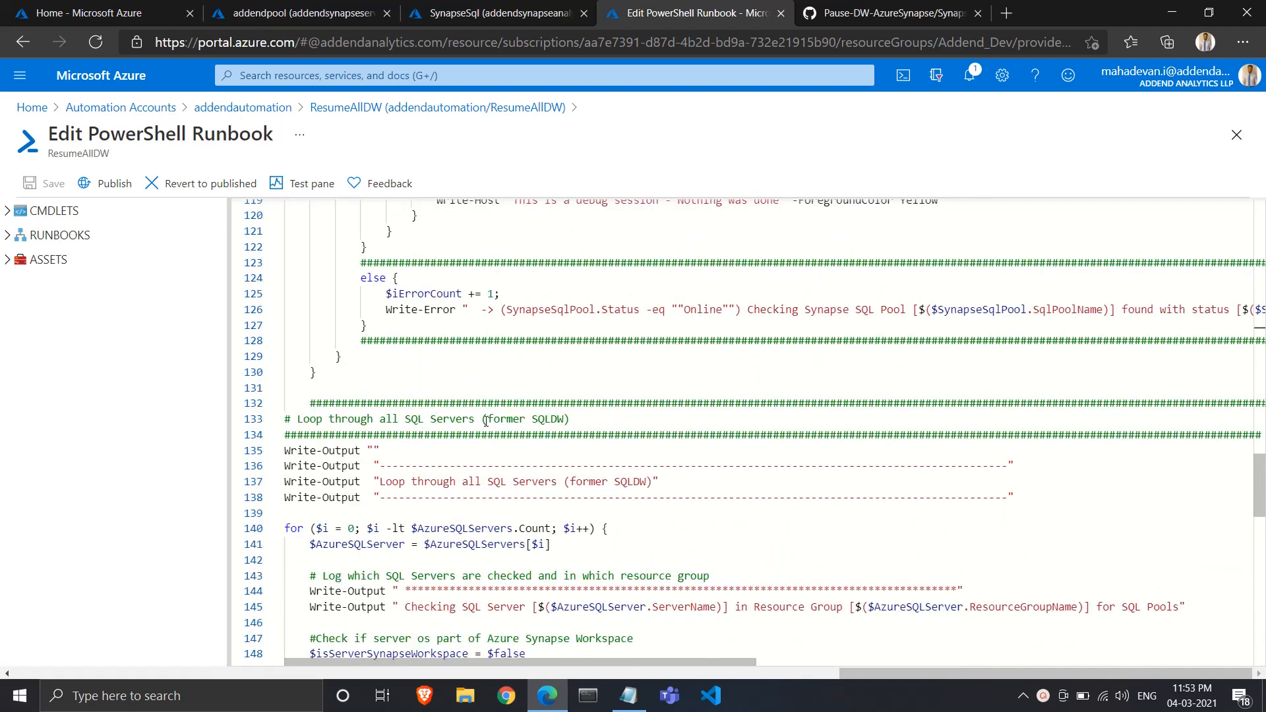
left_click_drag(475, 420, 405, 420)
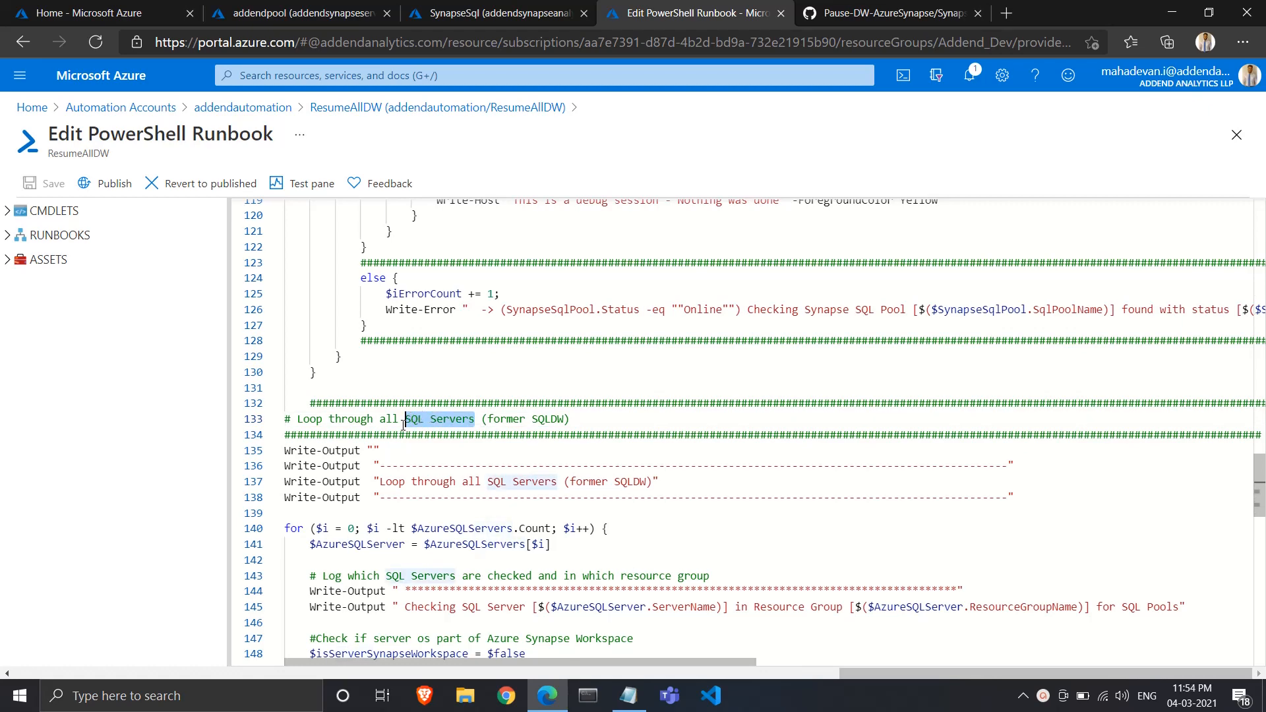
left_click(380, 420)
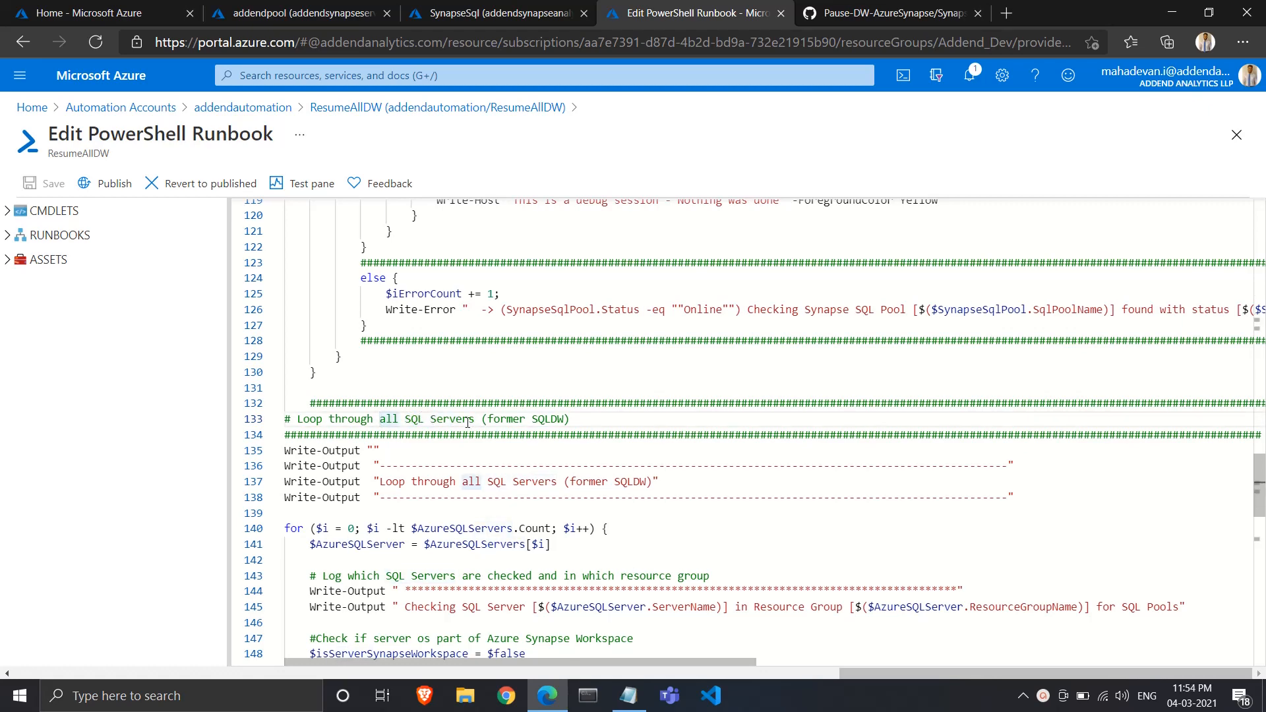
left_click_drag(476, 420, 404, 422)
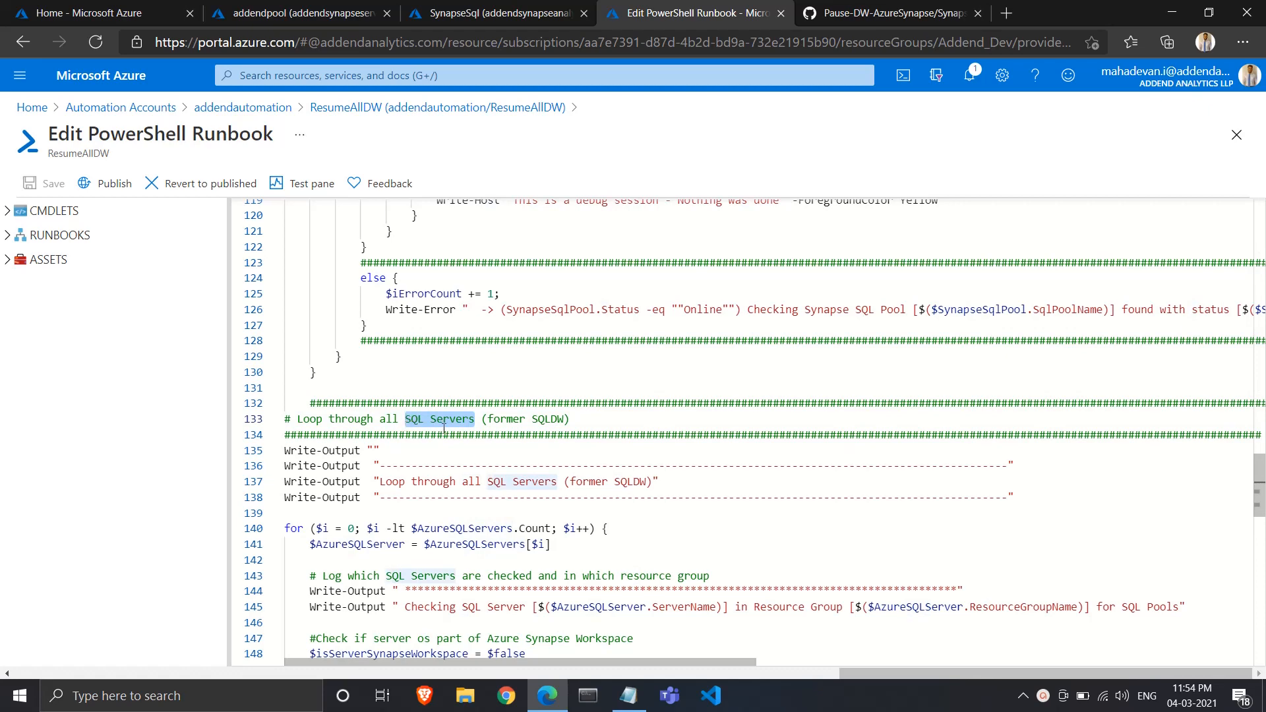
scroll(443, 429, "down", 2)
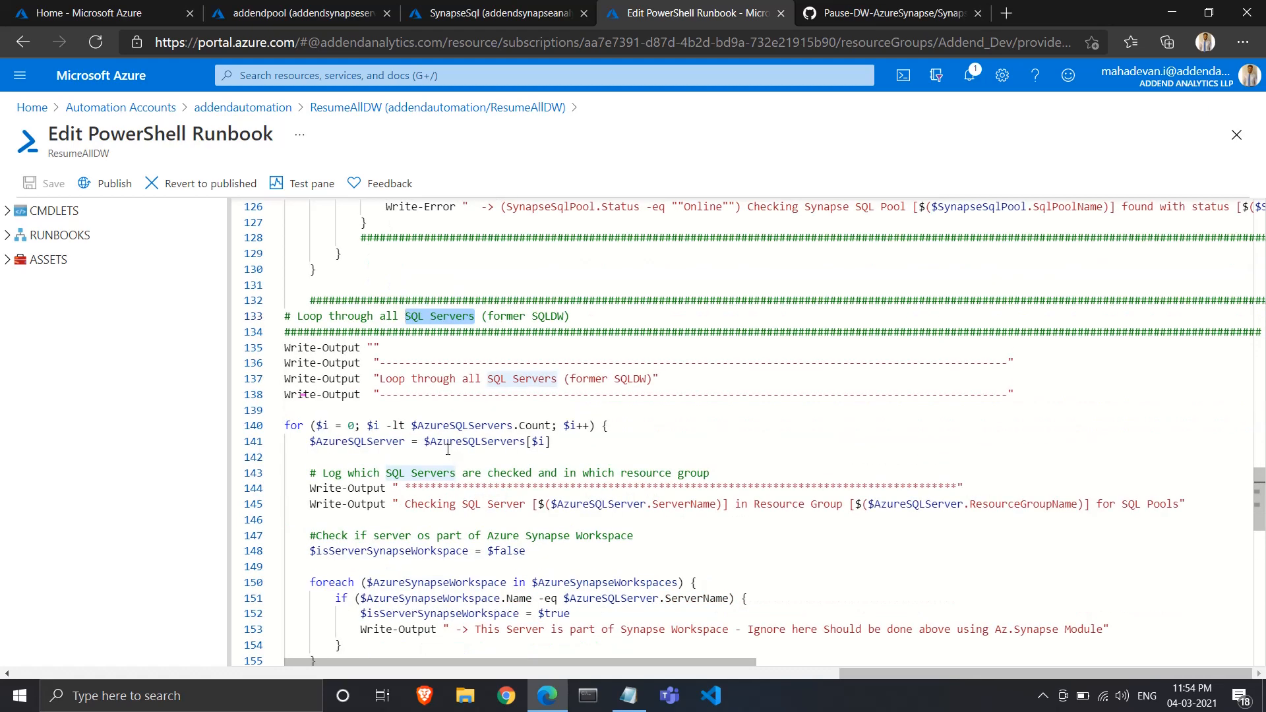
scroll(485, 404, "down", 2)
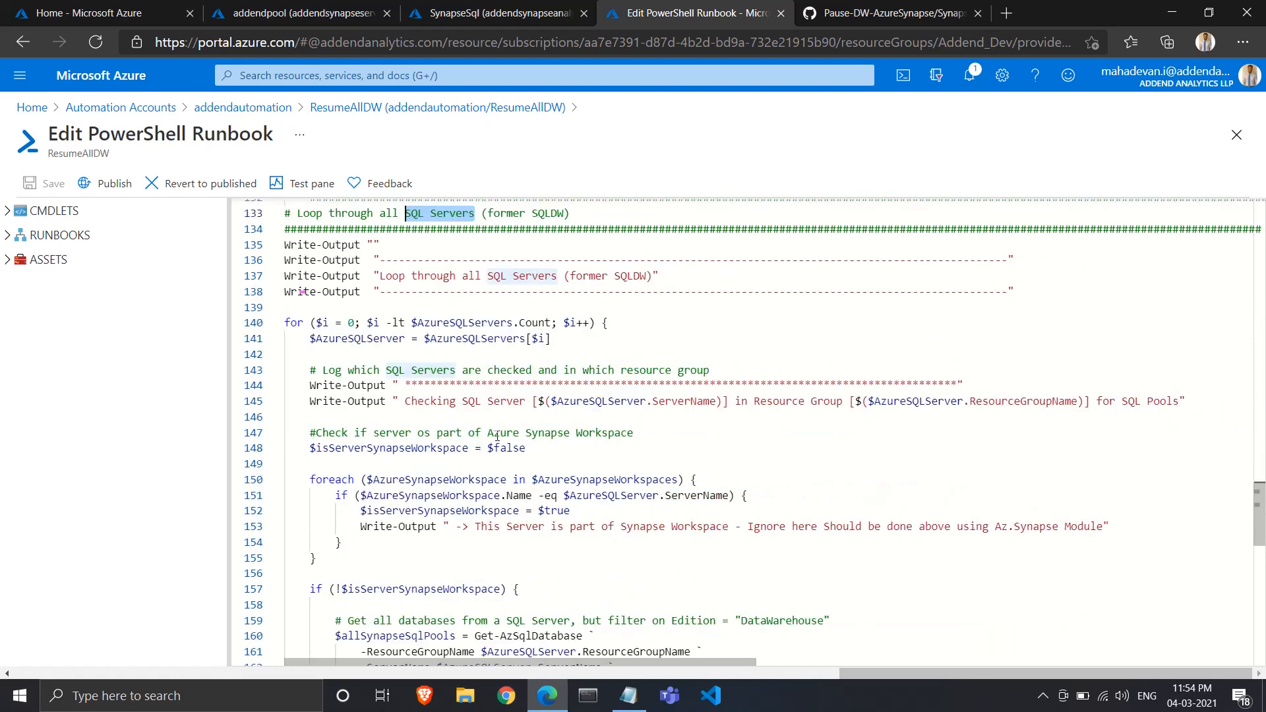
left_click(535, 399)
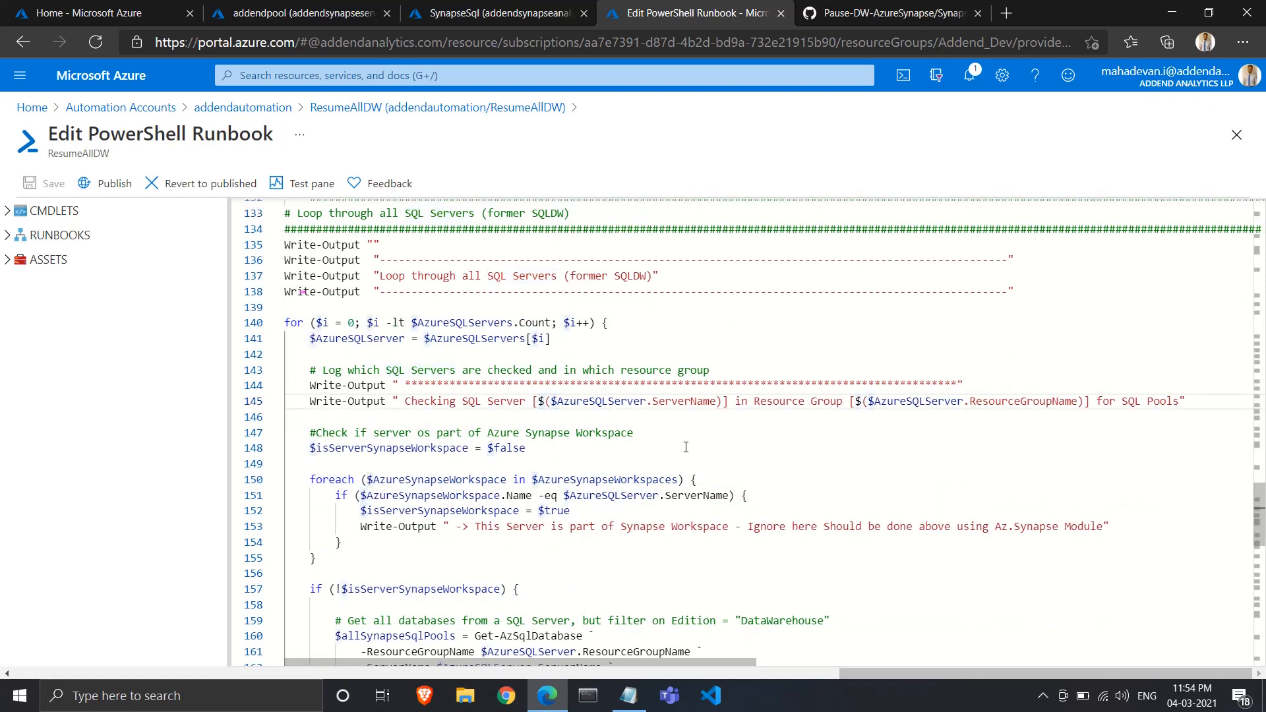
scroll(667, 473, "down", 2)
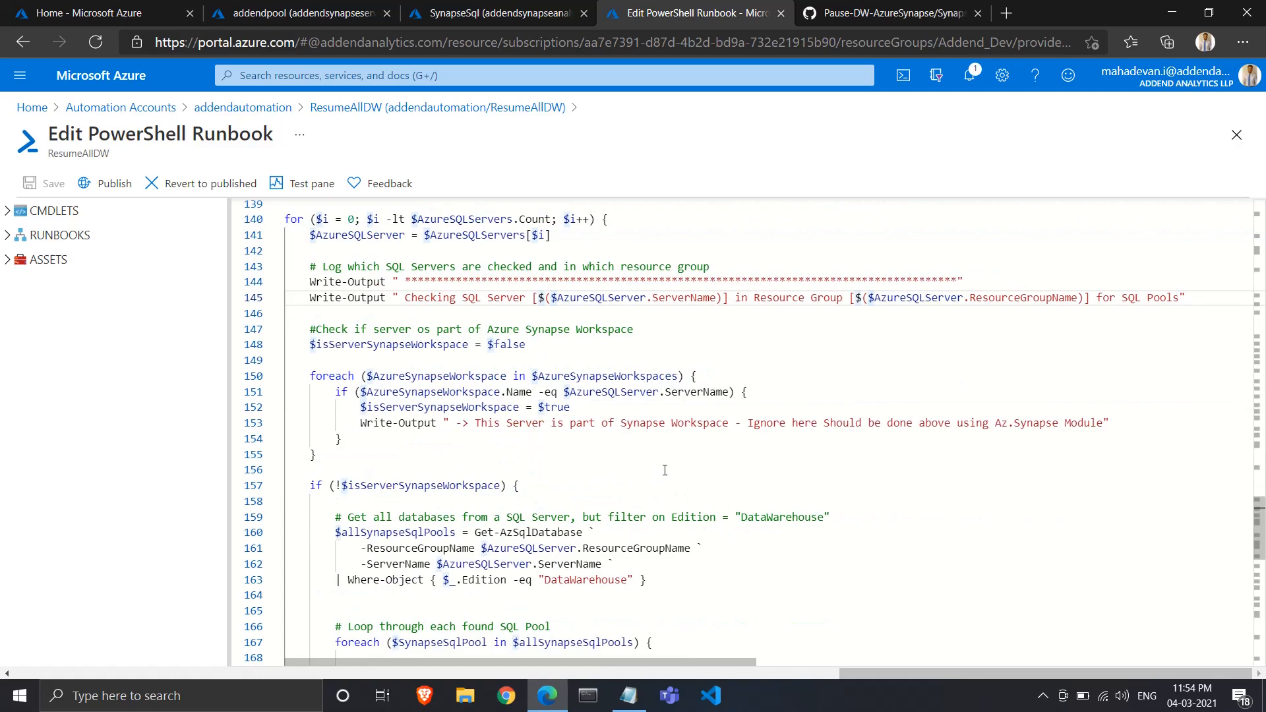
scroll(664, 469, "down", 4)
scroll(664, 469, "down", 4)
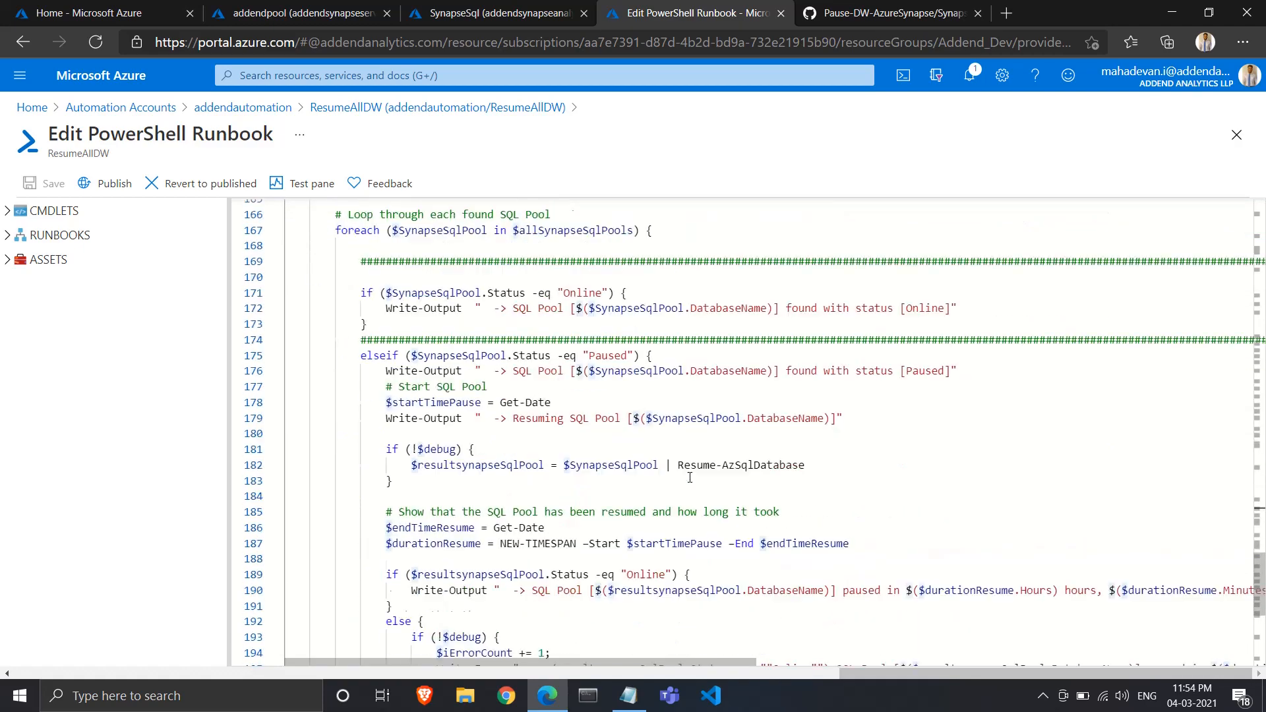
scroll(698, 472, "down", 5)
scroll(673, 455, "up", 20)
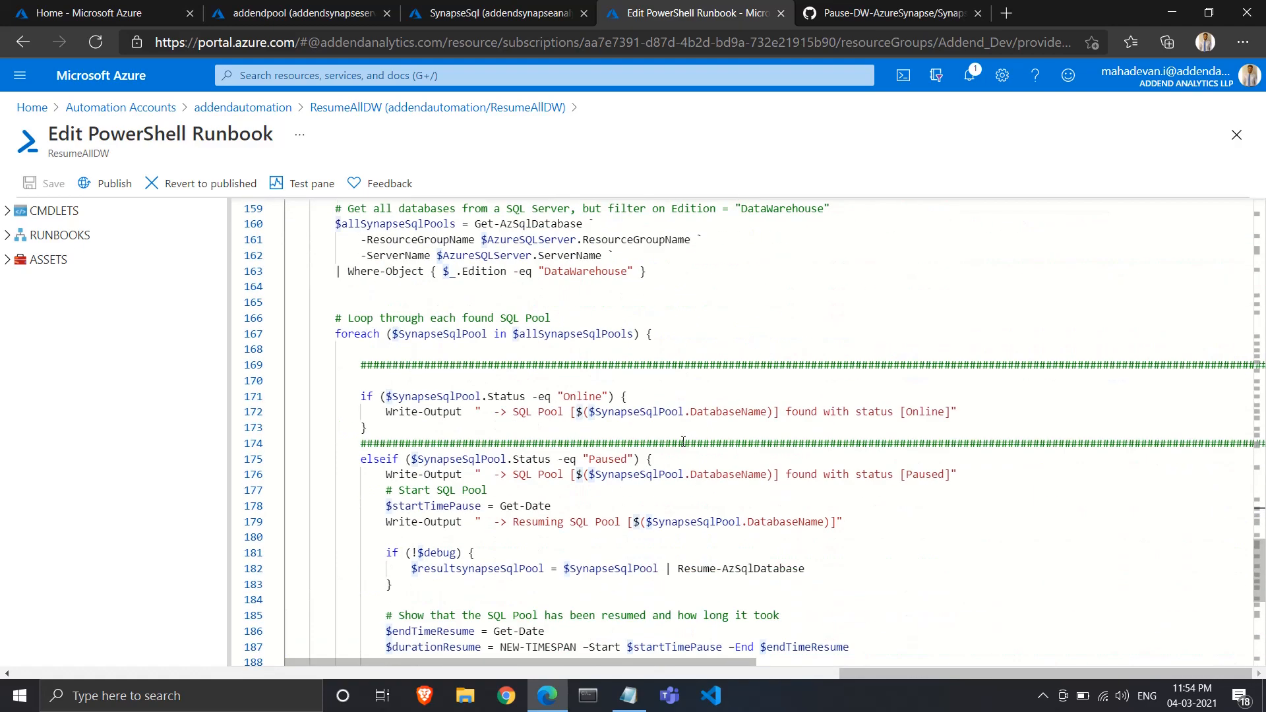
scroll(672, 456, "up", 14)
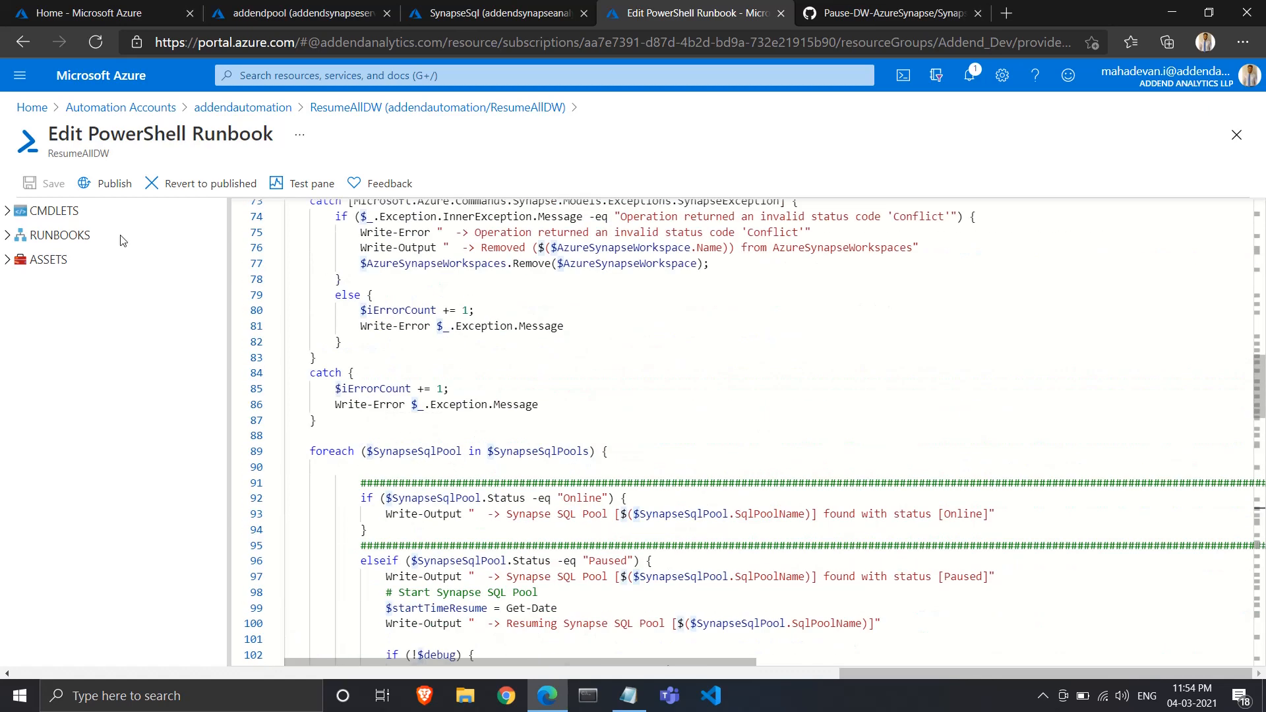
- Revert the ResumeAllDW runbook to its last published version
left_click(220, 188)
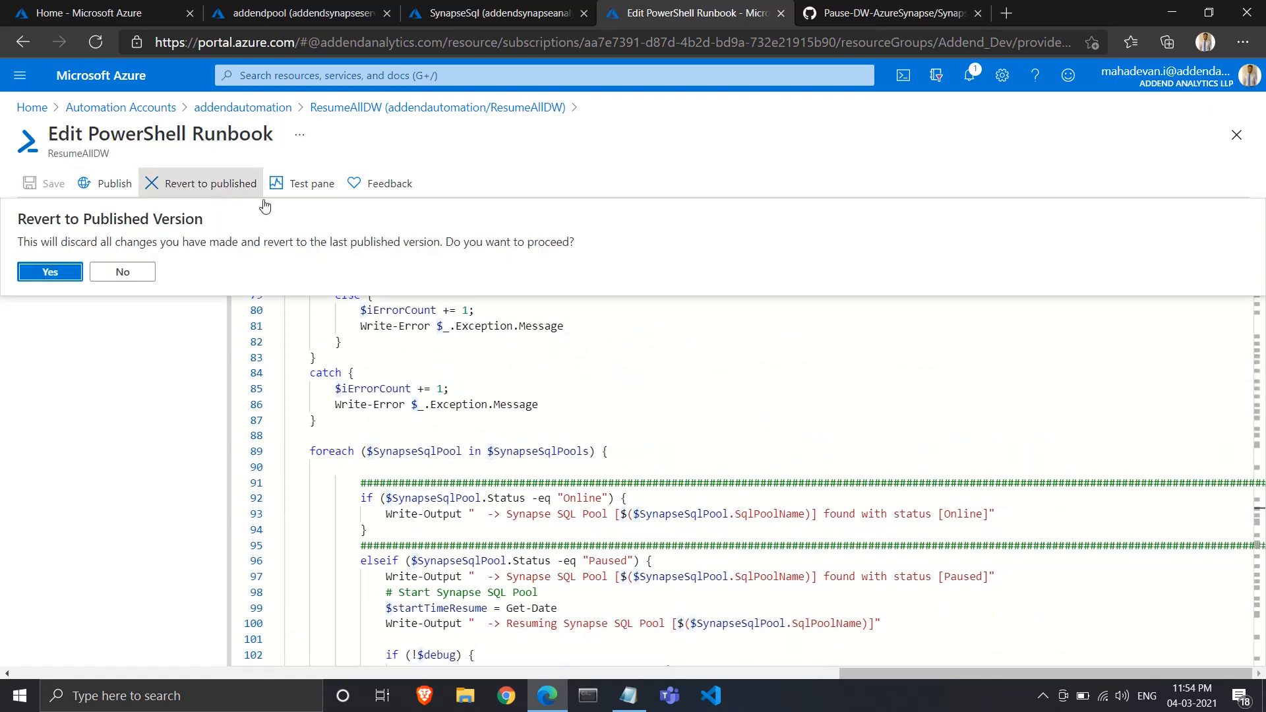
left_click(36, 273)
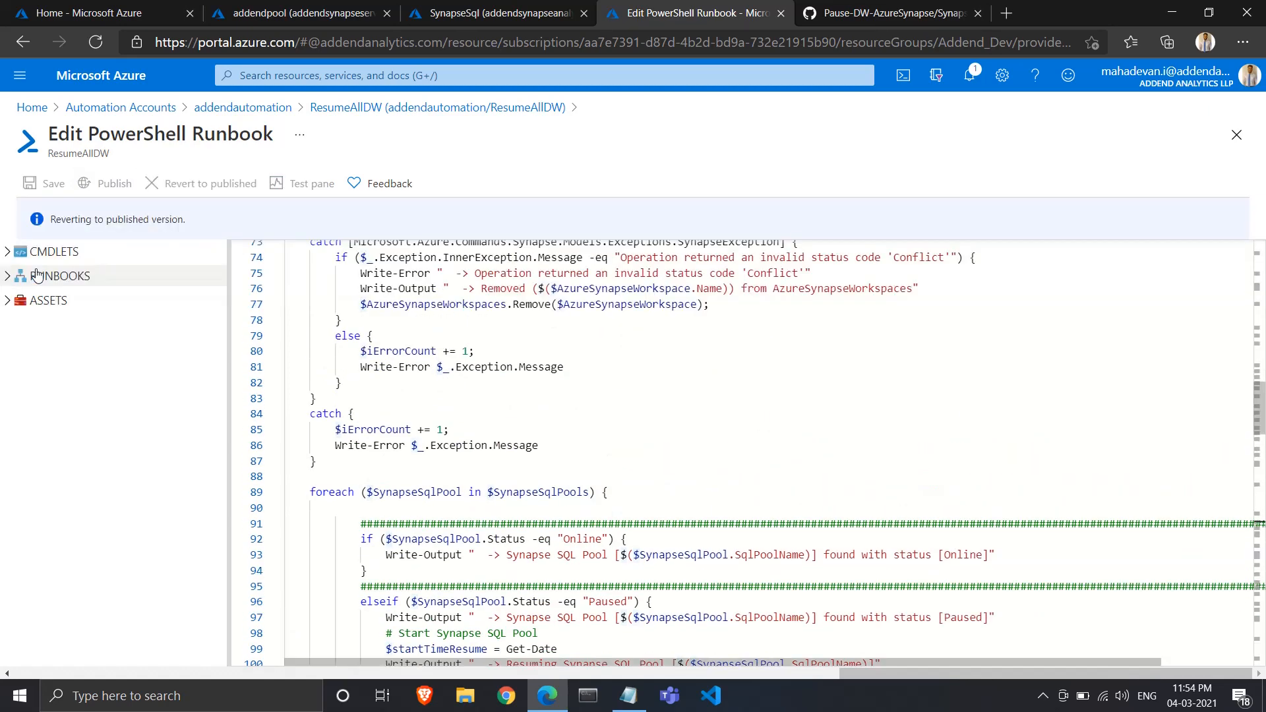
- Check the status of the addendpool and SynapseSql pools, and start the ResumeAllDW runbook with its default parameters
left_click(330, 10)
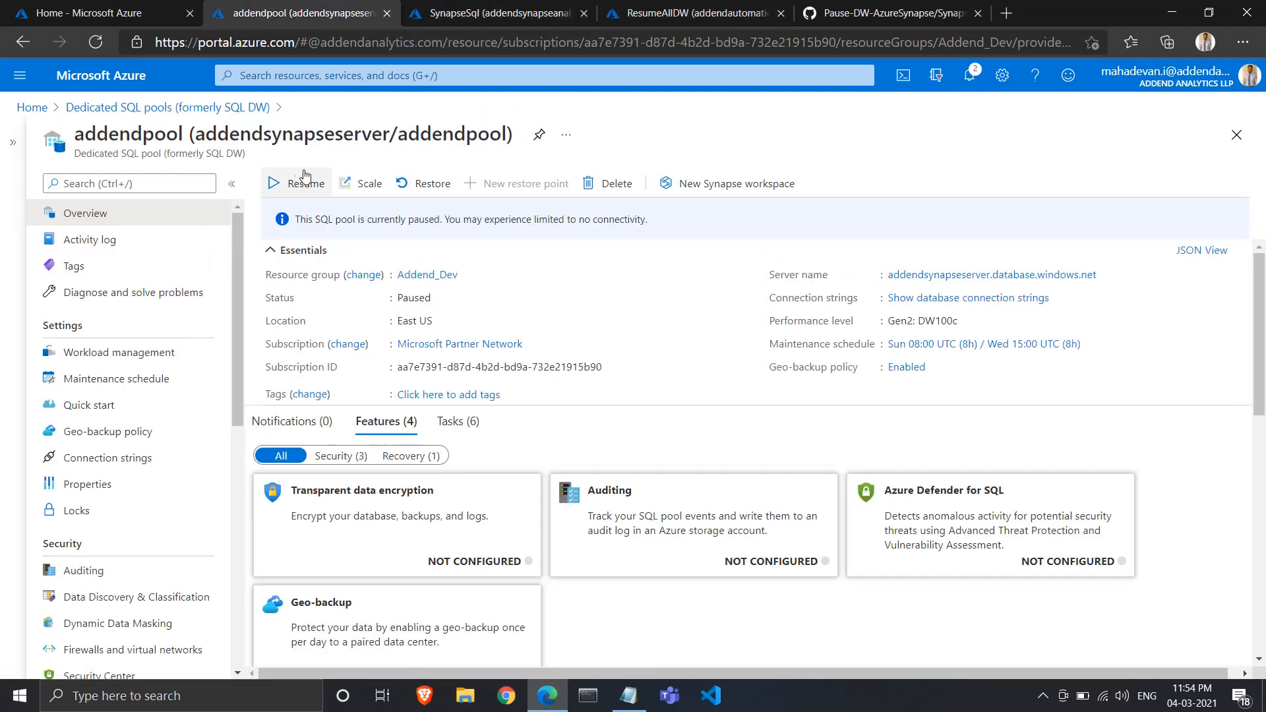
left_click(505, 13)
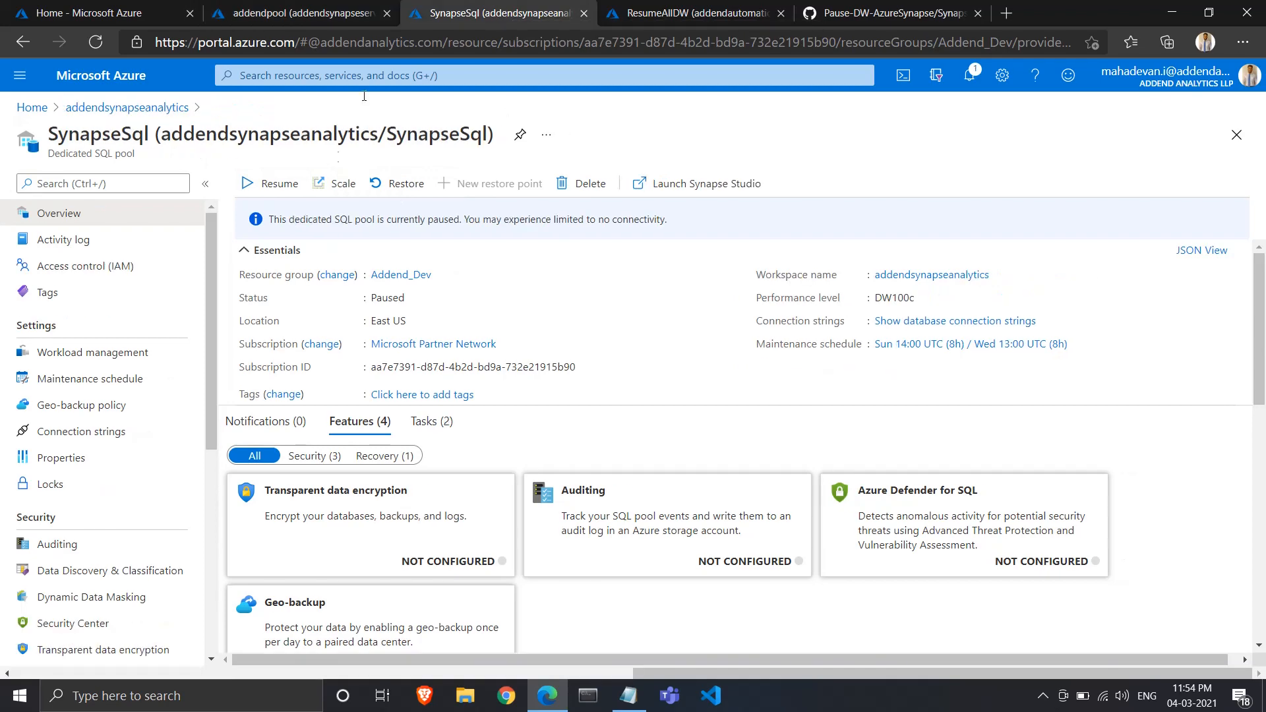
key("ctrl+Tab")
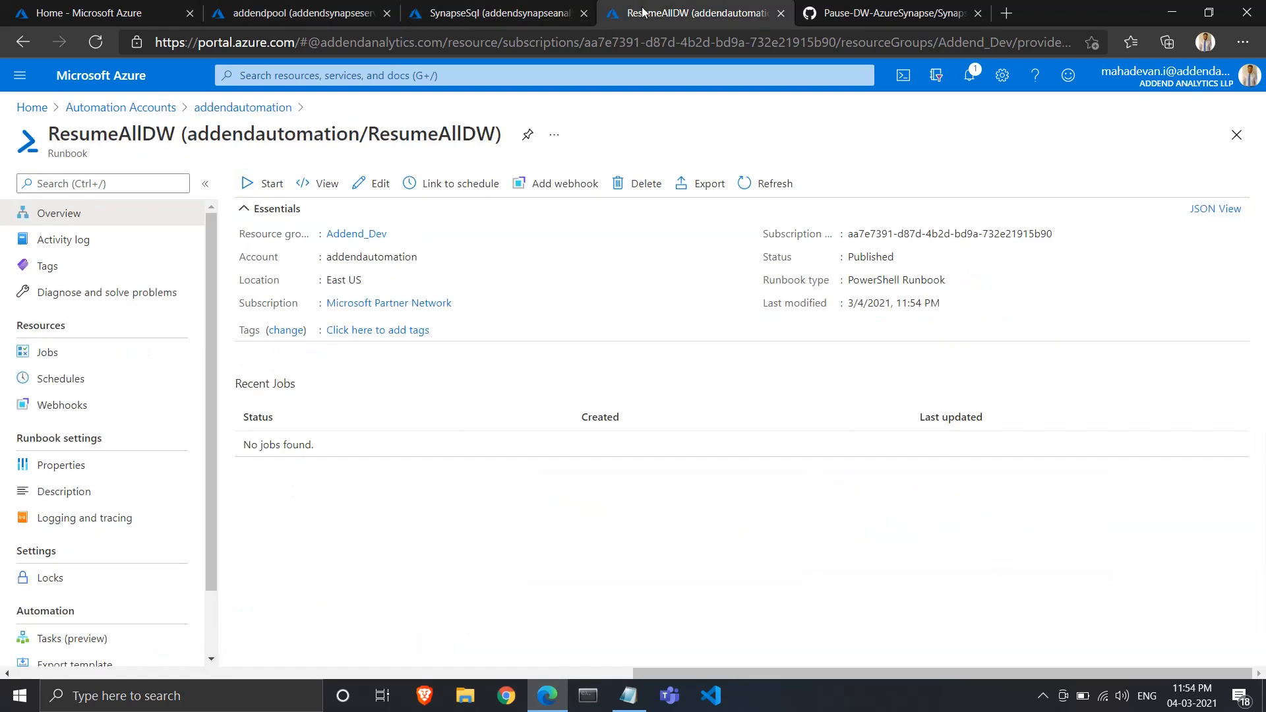
left_click(266, 187)
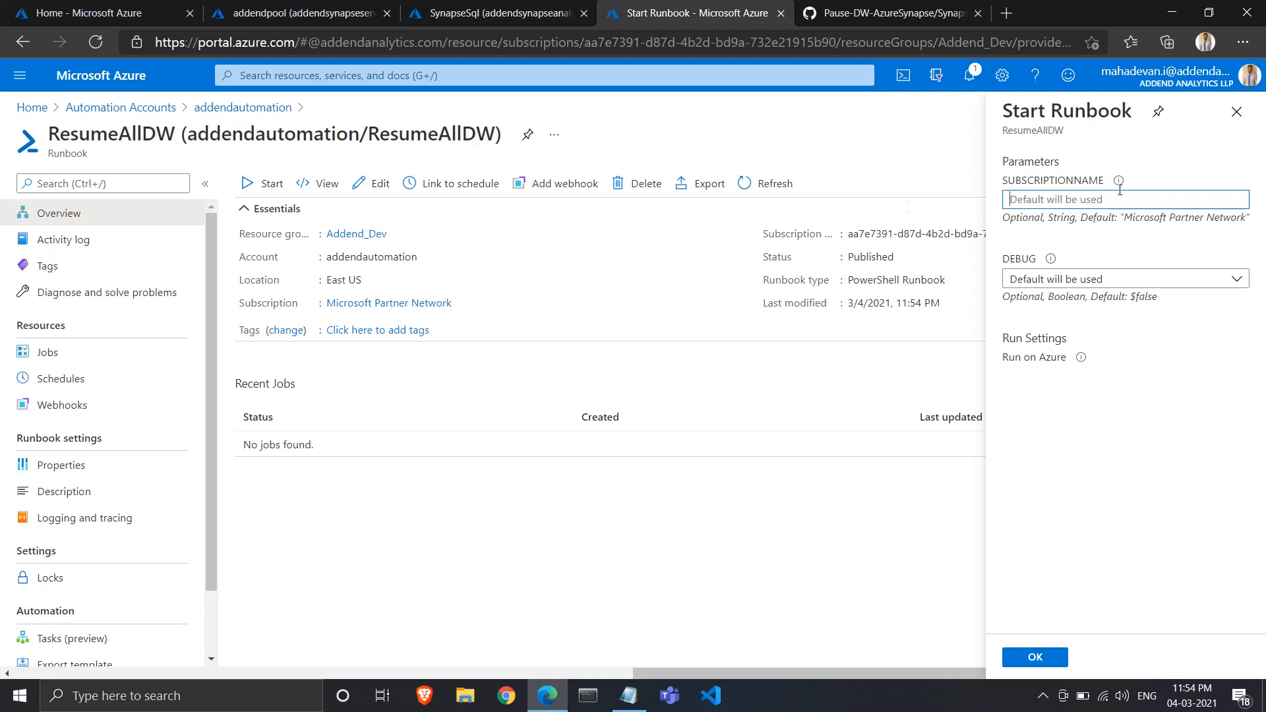
left_click(1033, 658)
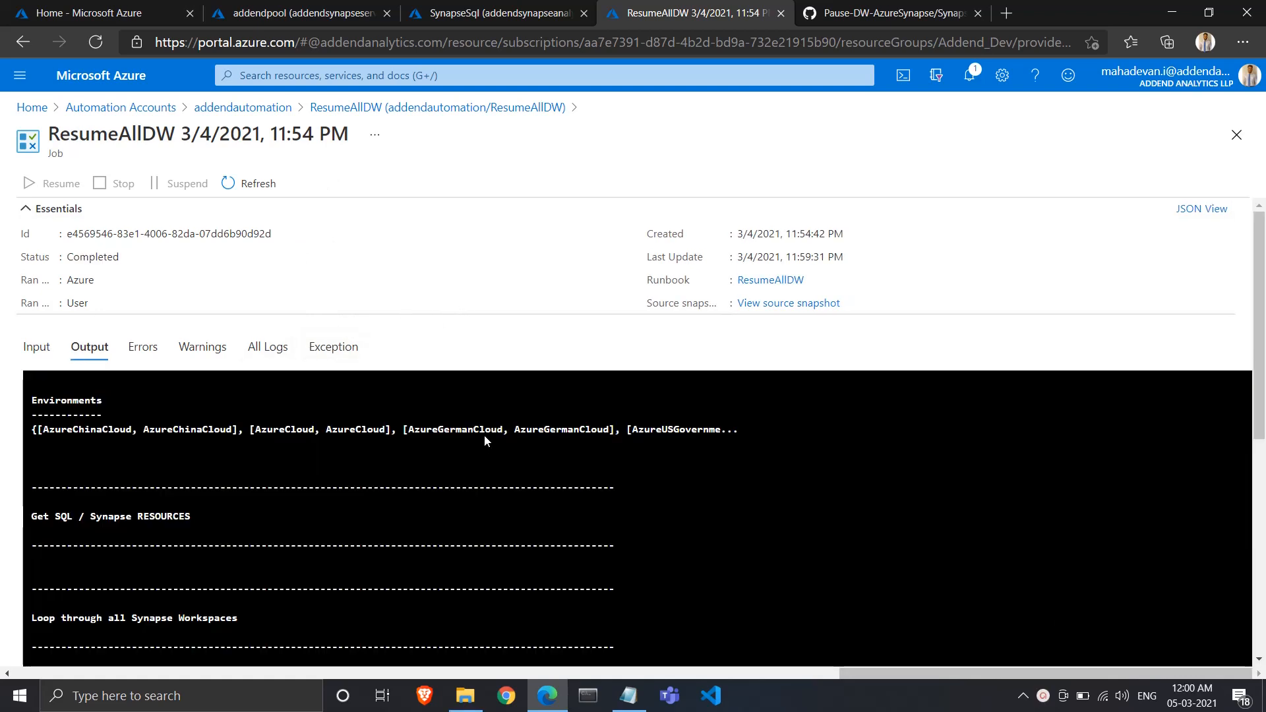
- Examine the ResumeAllDW job output for the Synapse workspaces, including the SynapseSql pool's found status, resume action and duration
scroll(485, 436, "down", 4)
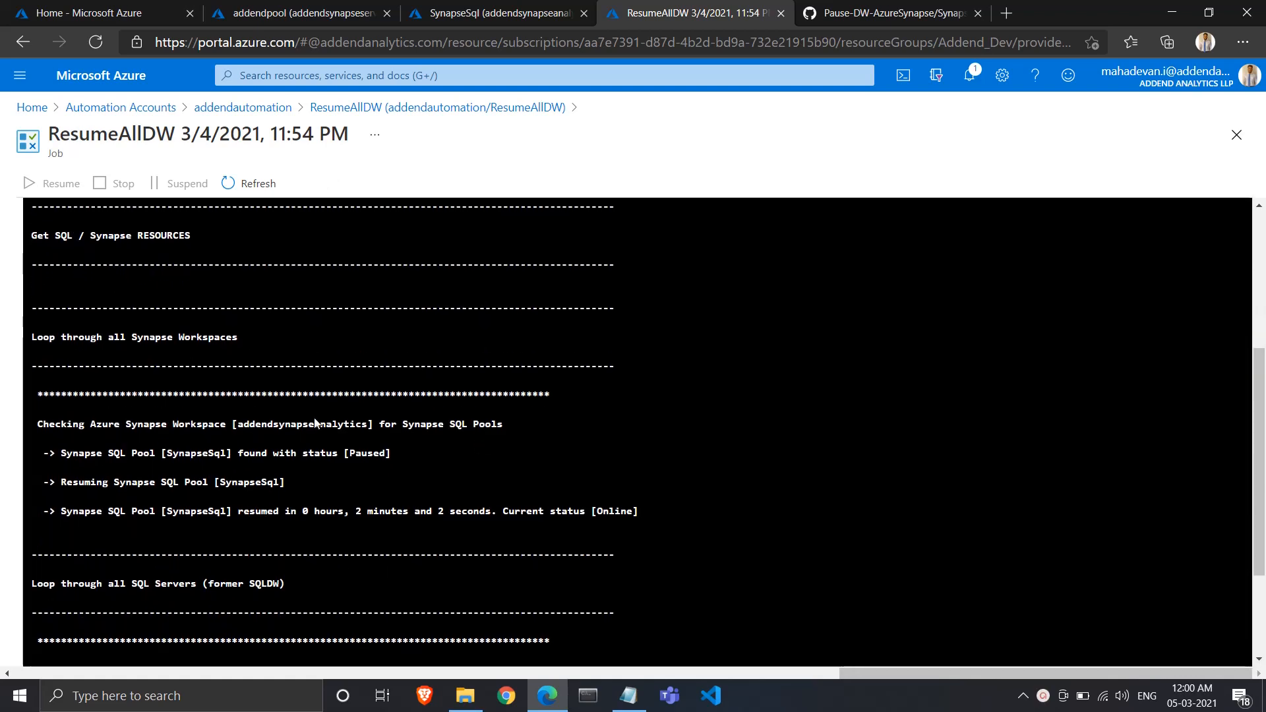
left_click_drag(31, 236, 192, 237)
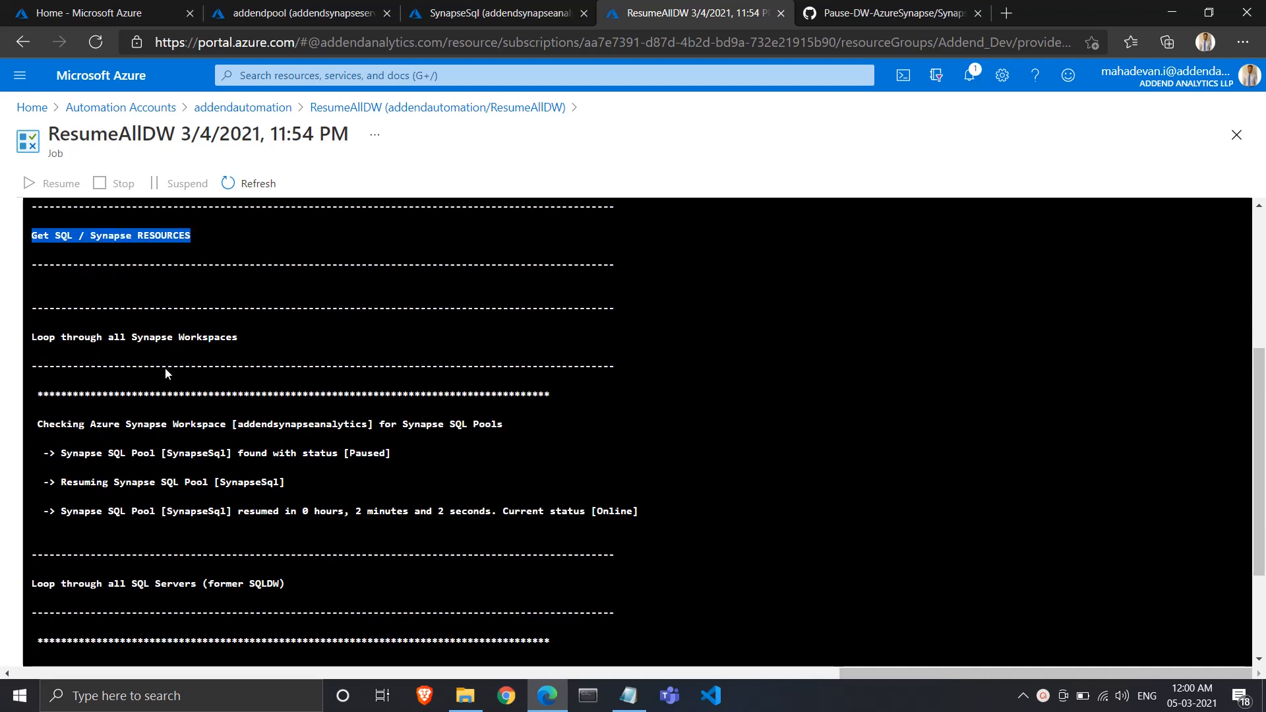
scroll(165, 369, "down", 2)
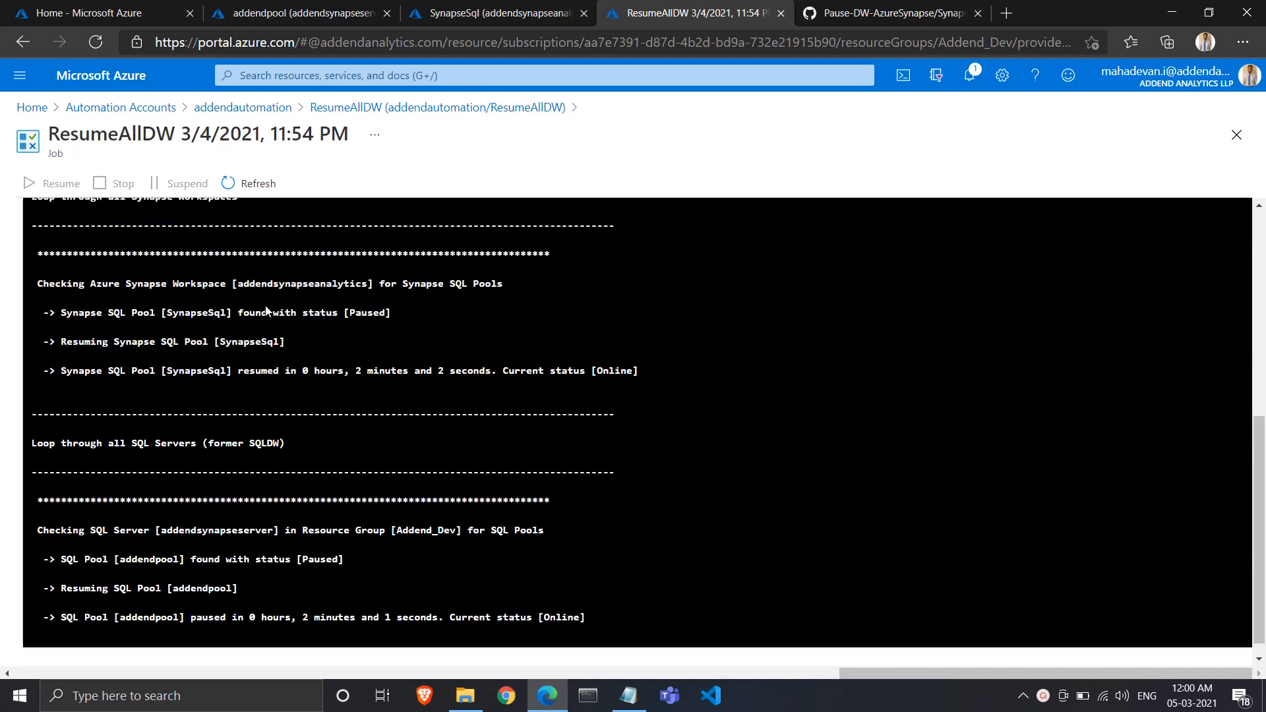
left_click_drag(396, 283, 535, 283)
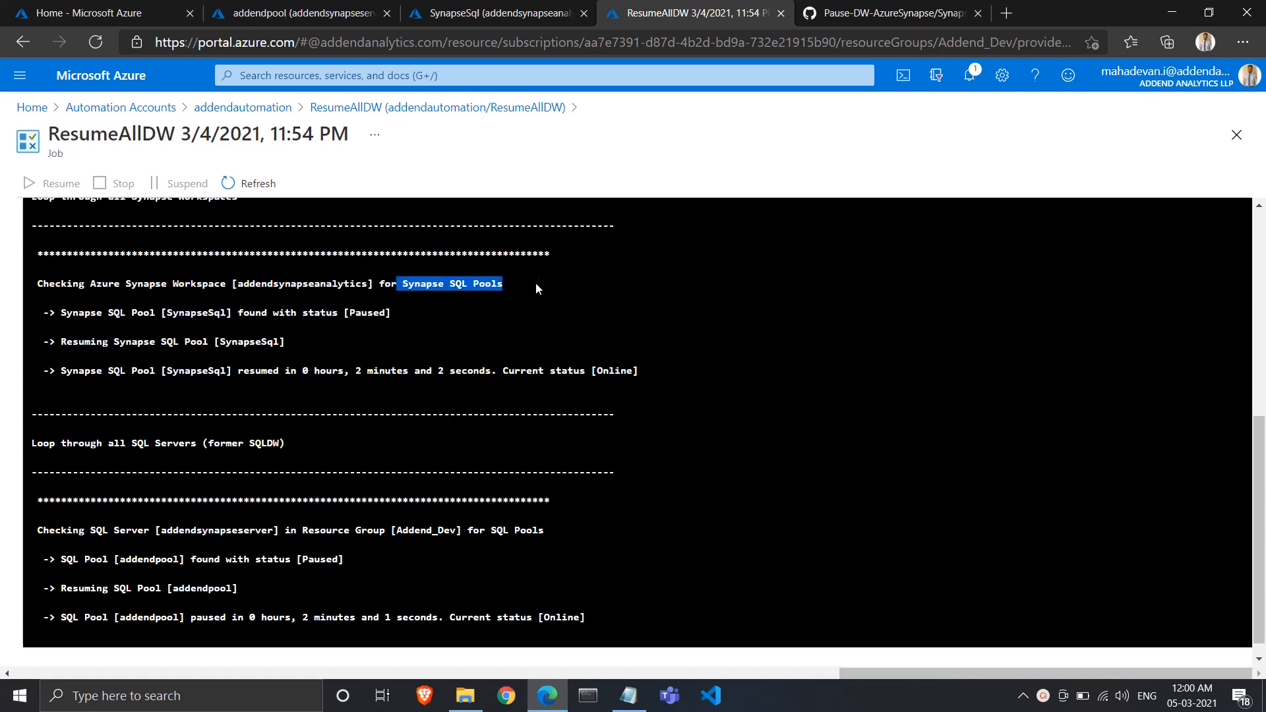
left_click(244, 317)
left_click_drag(161, 313, 230, 313)
left_click_drag(344, 313, 390, 313)
left_click_drag(215, 341, 285, 343)
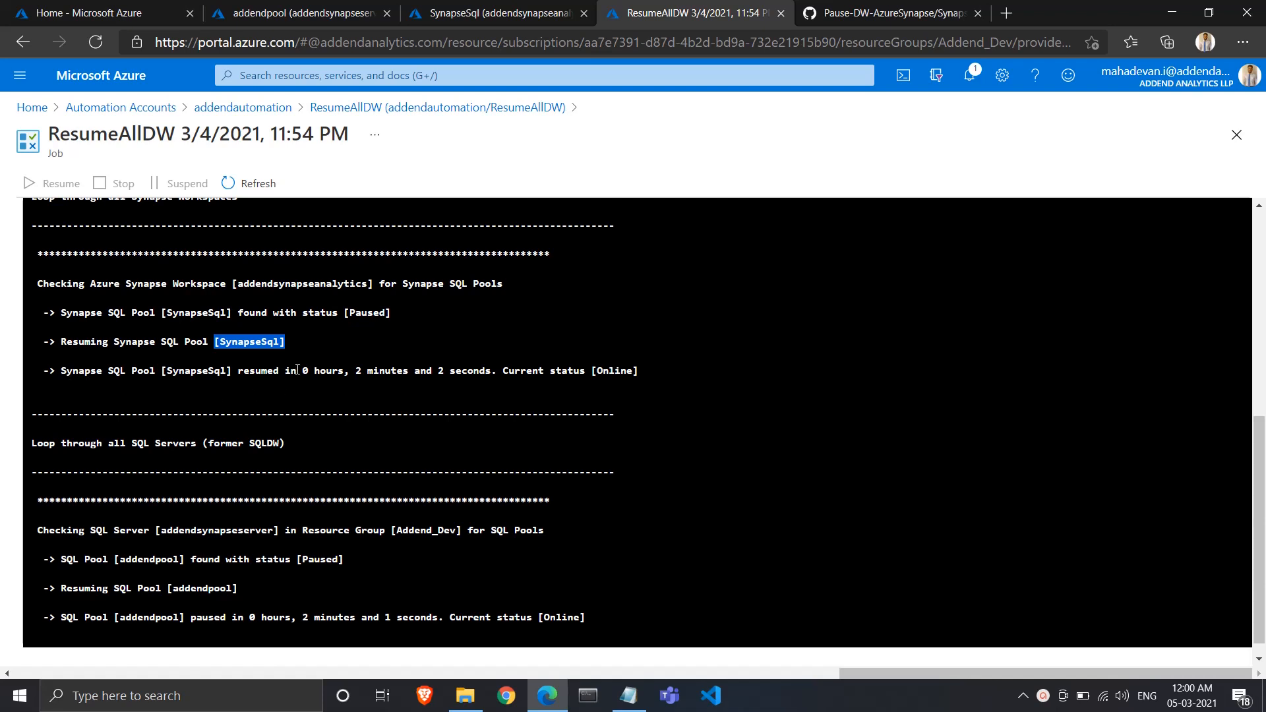
left_click_drag(378, 370, 459, 371)
left_click(240, 441)
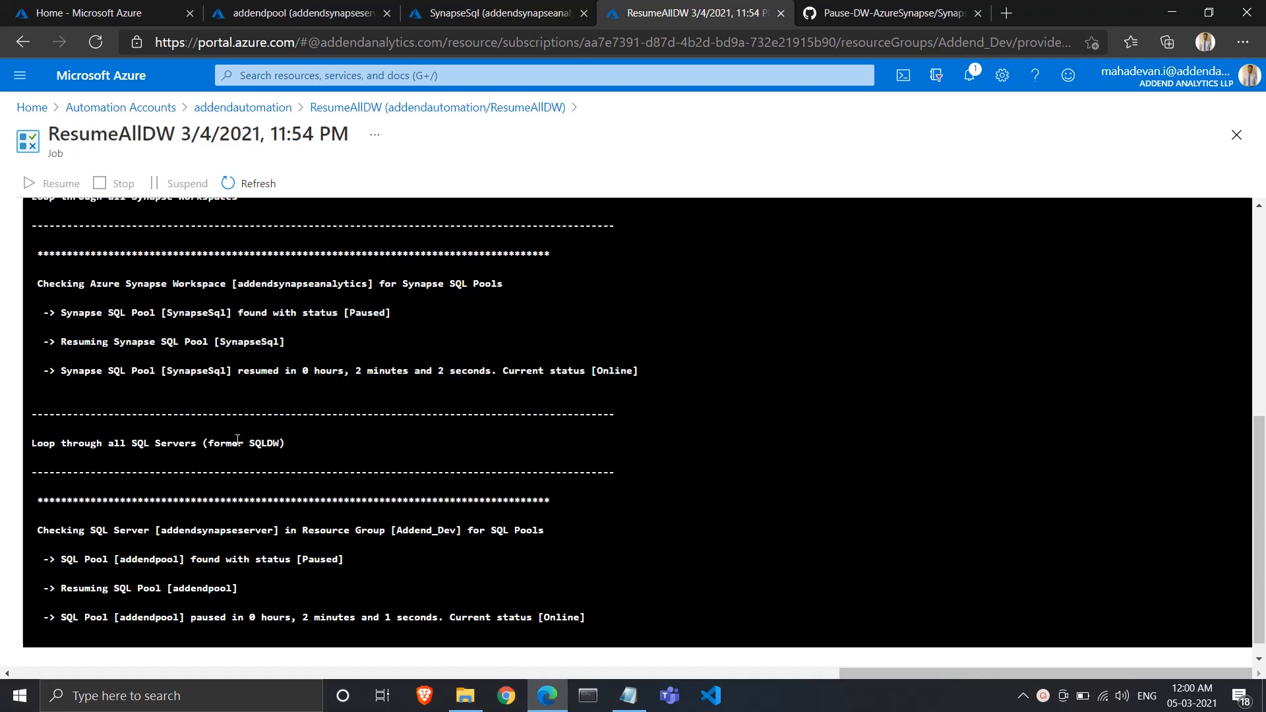
- Examine the job output for the SQL Servers loop, and check the current status of the addendpool and SynapseSql pools on their overview pages
scroll(241, 441, "down", 1)
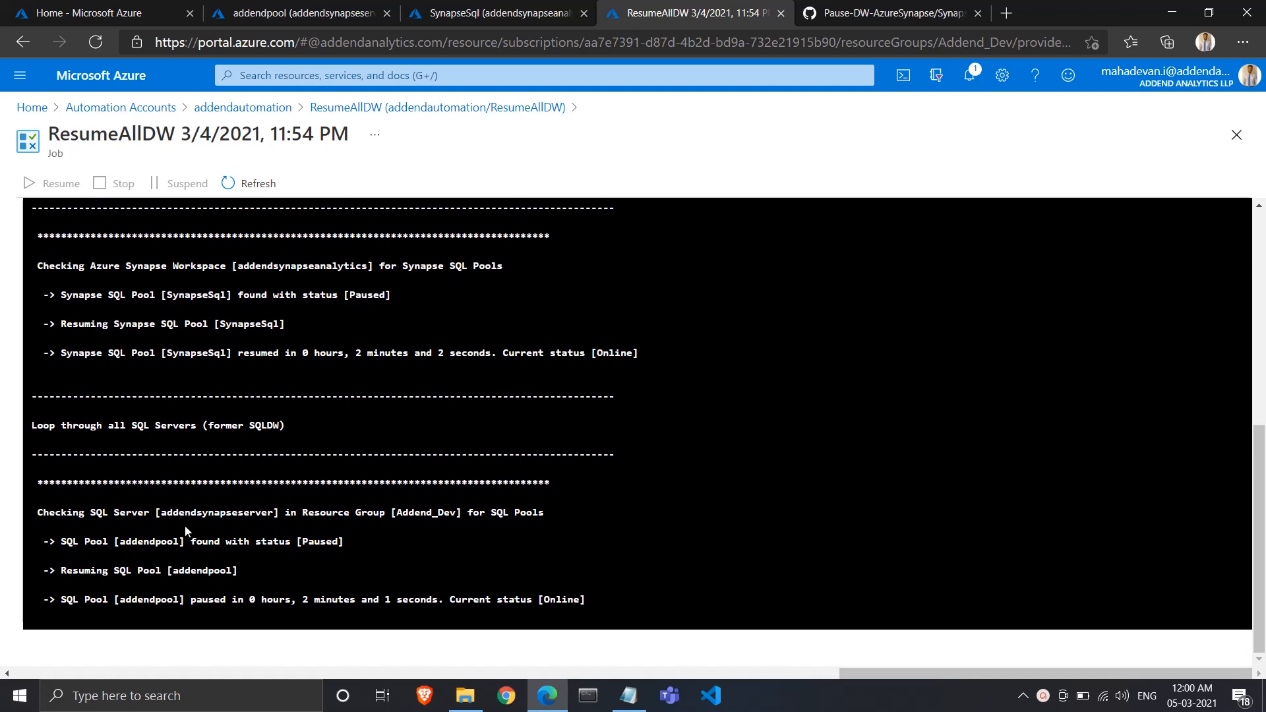
left_click_drag(155, 513, 282, 516)
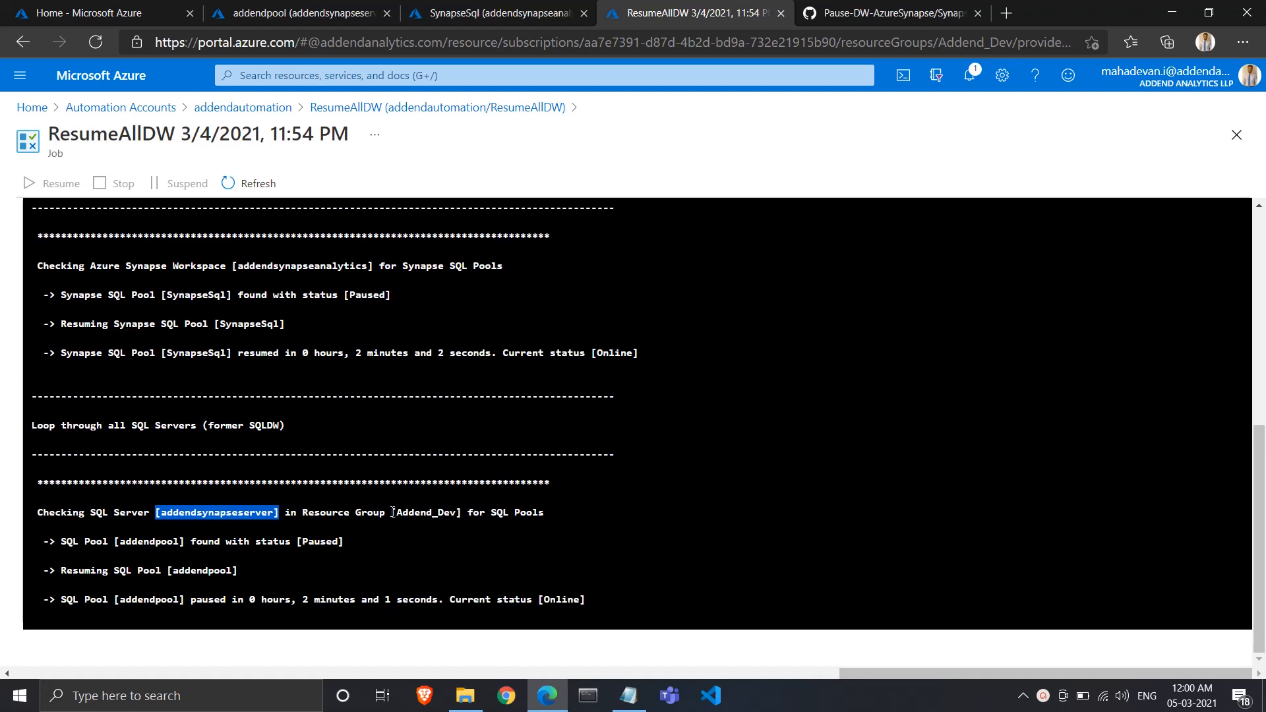
left_click_drag(393, 512, 462, 517)
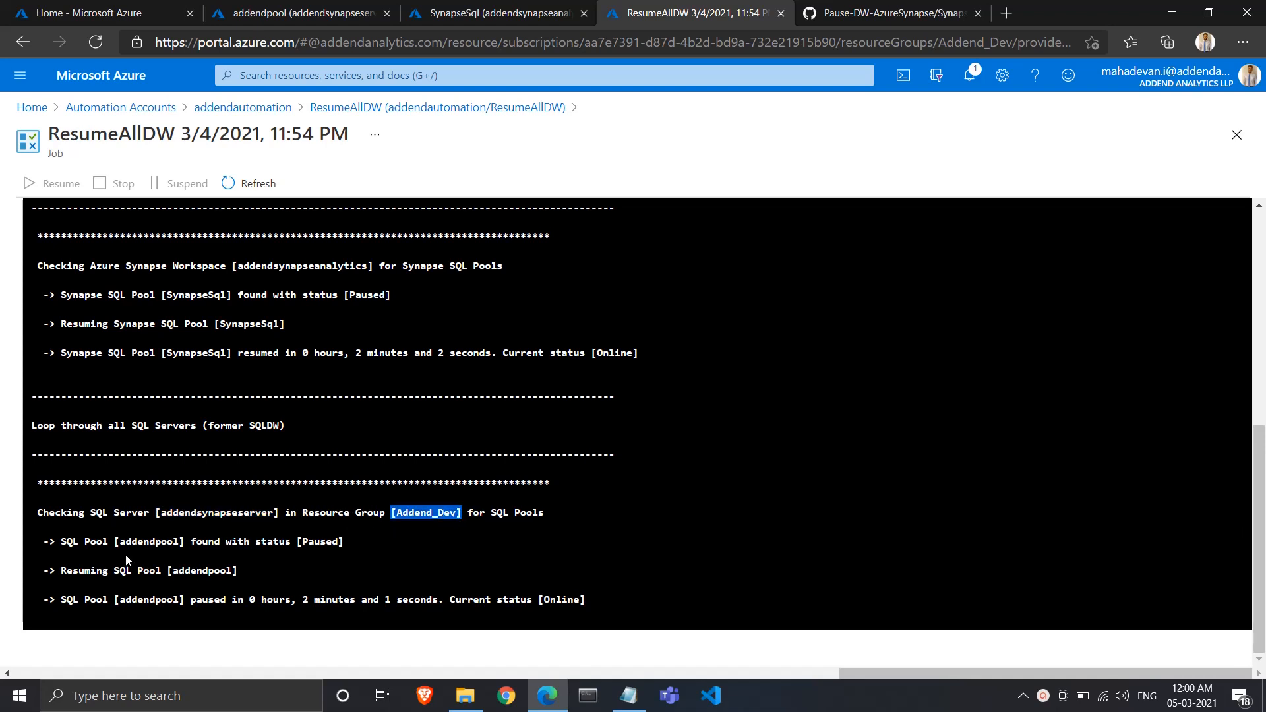
left_click_drag(121, 541, 205, 540)
double_click(308, 545)
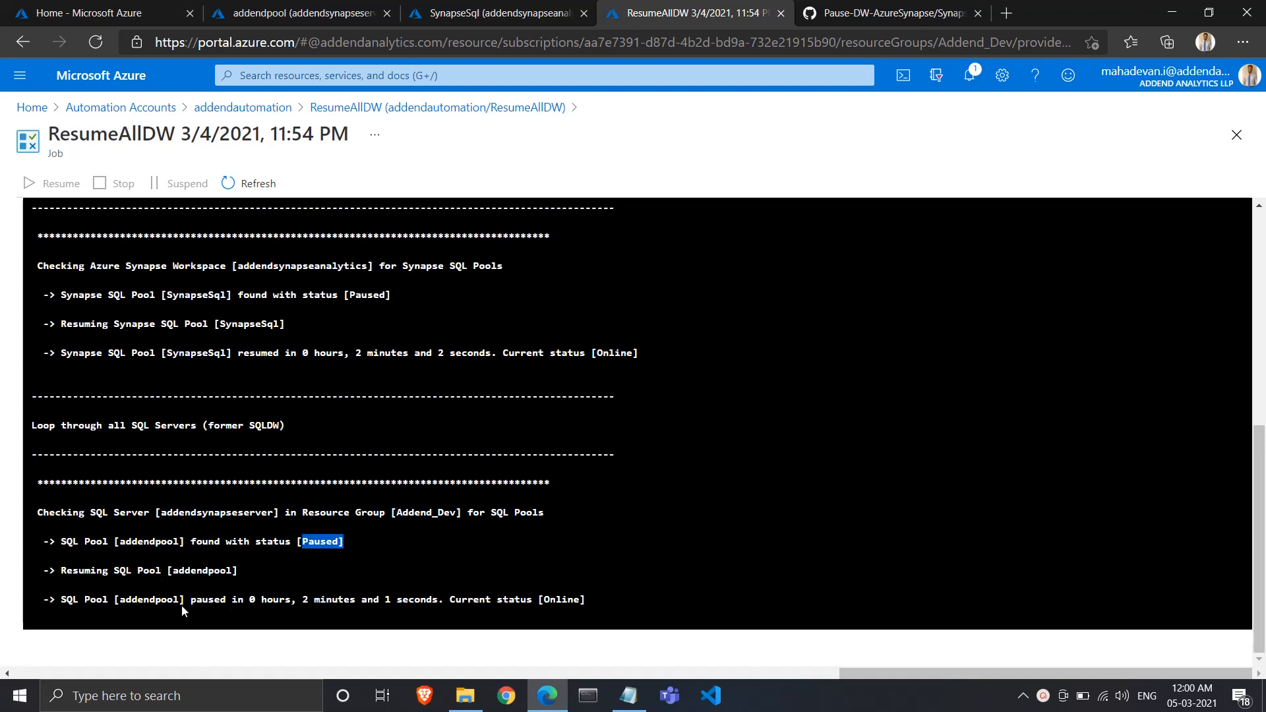
left_click_drag(298, 600, 469, 606)
left_click(292, 15)
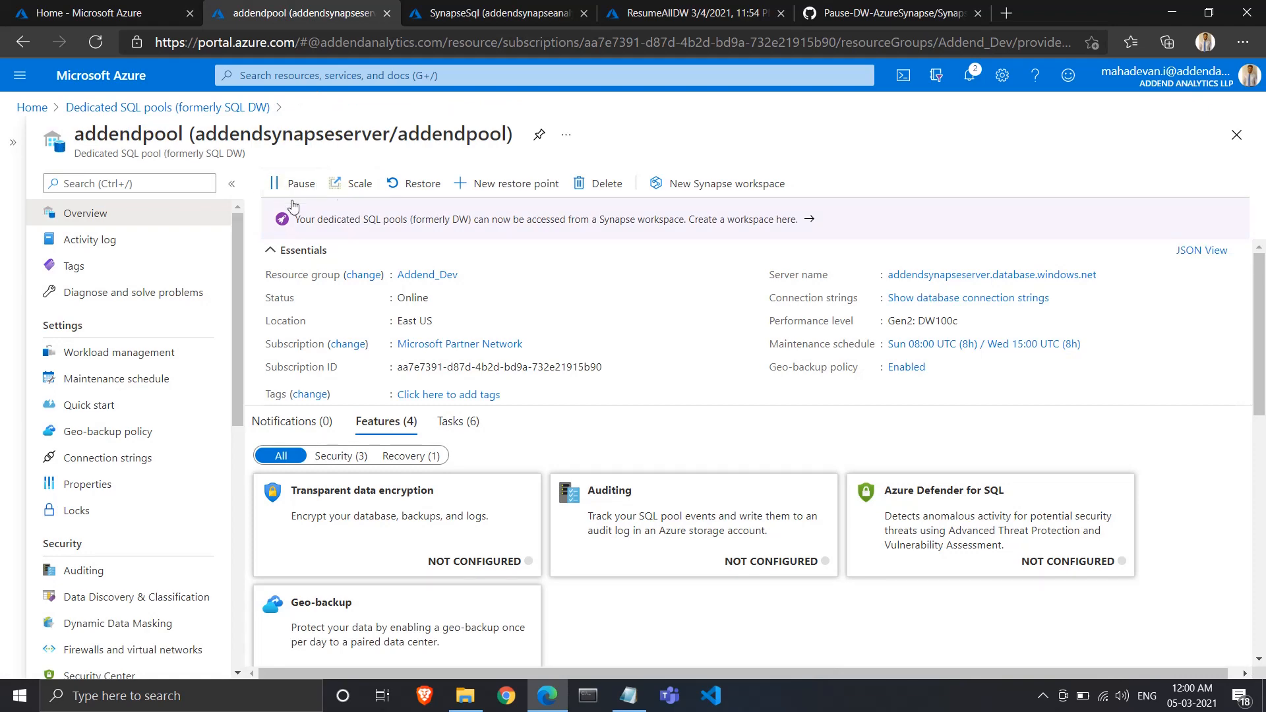
left_click(455, 12)
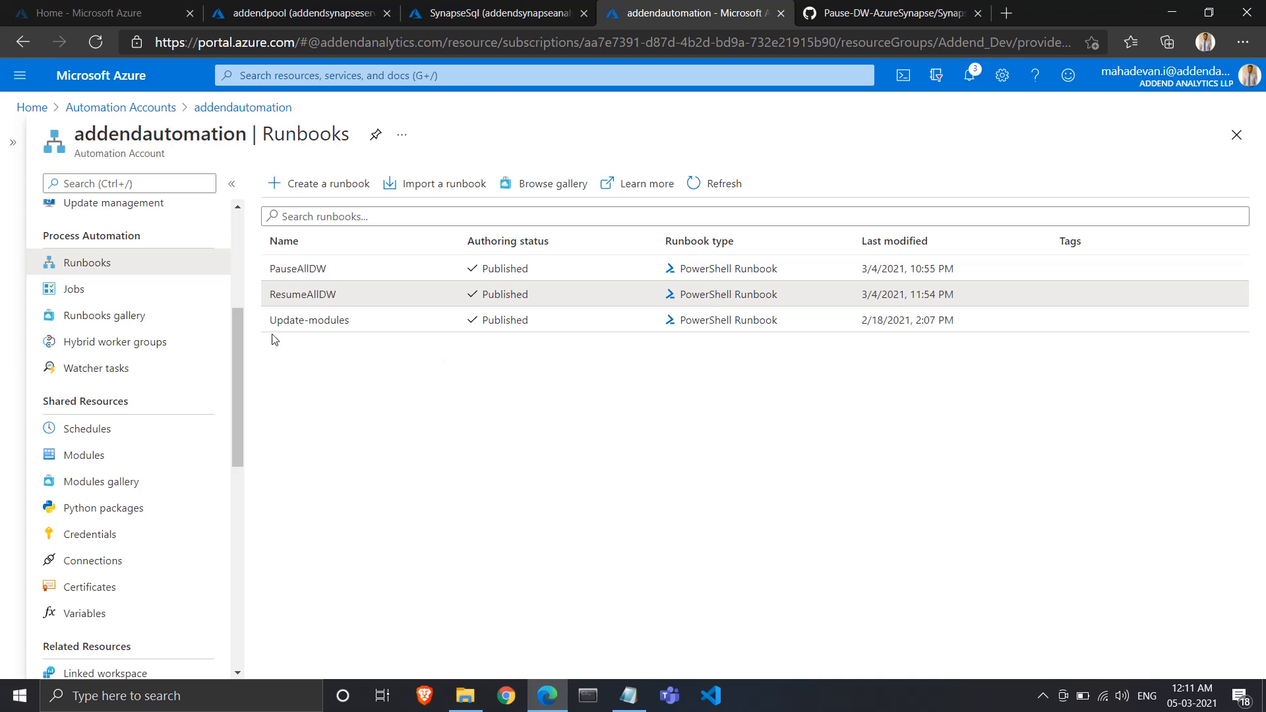
- Open the schedules of the addendautomation account and examine the name and next run time of the existing daily autoshut allpools schedule
left_click(160, 438)
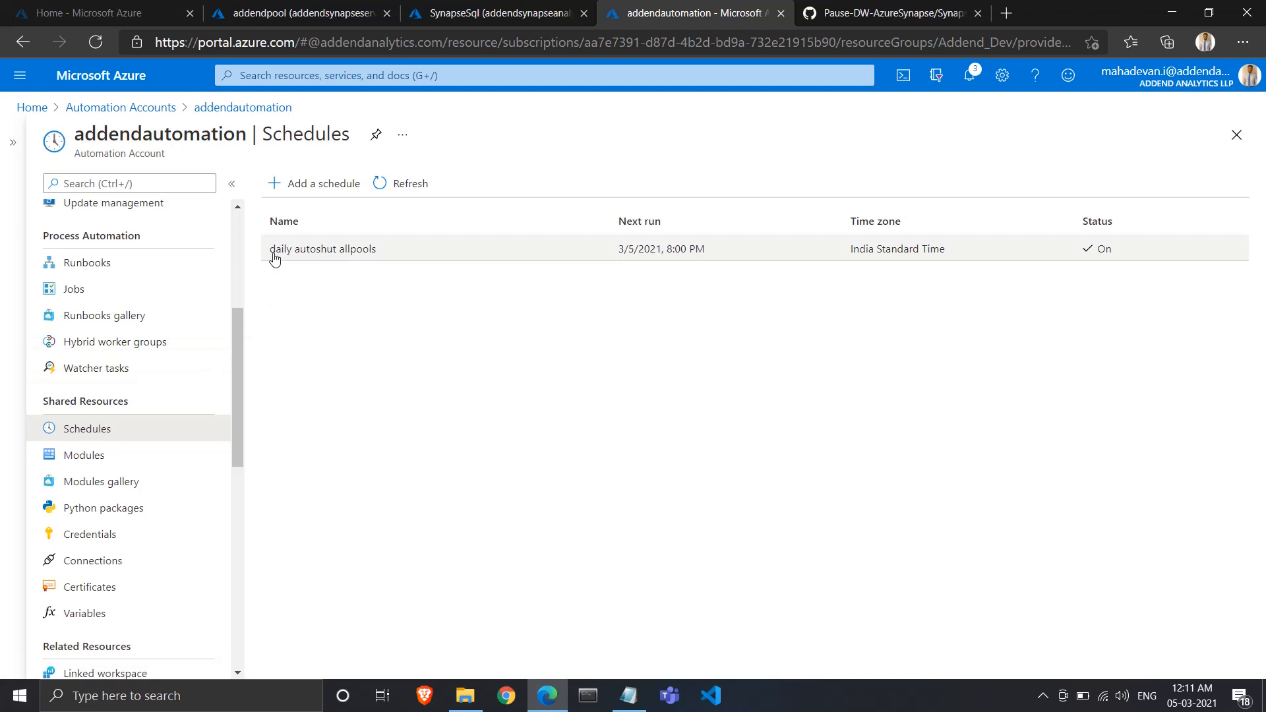
left_click_drag(273, 253, 376, 258)
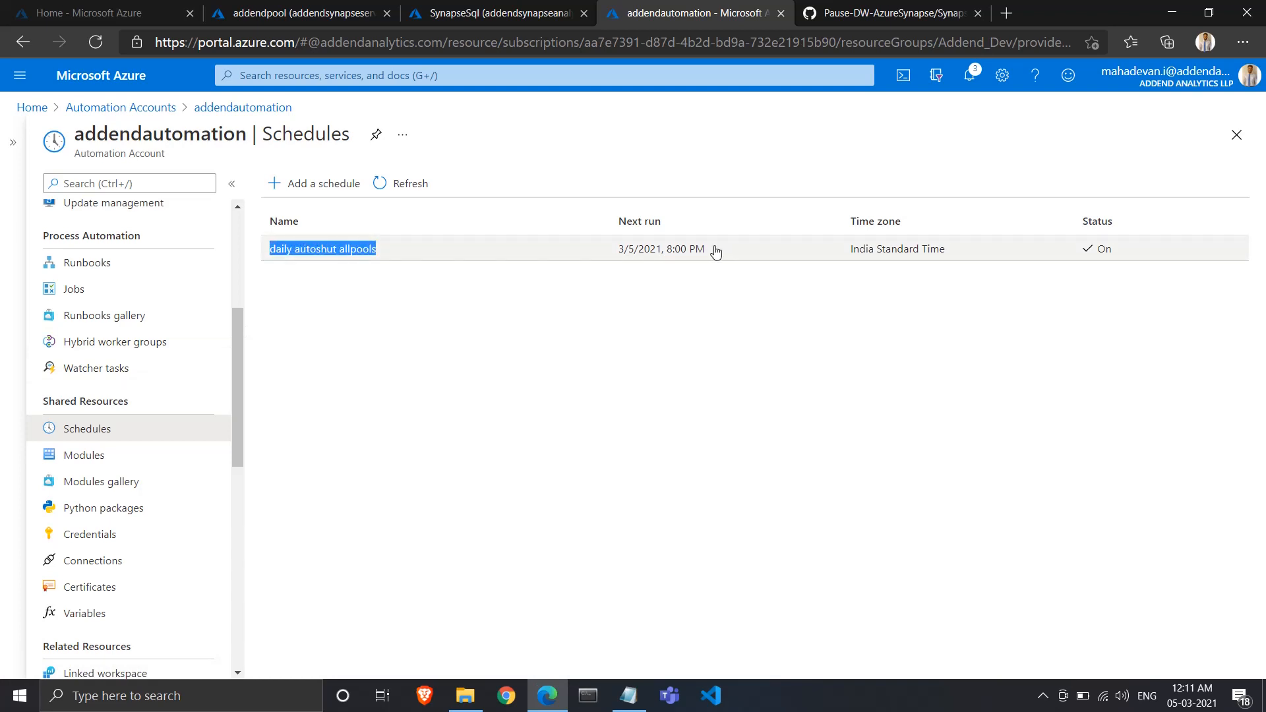
left_click_drag(715, 250, 660, 250)
left_click(382, 327)
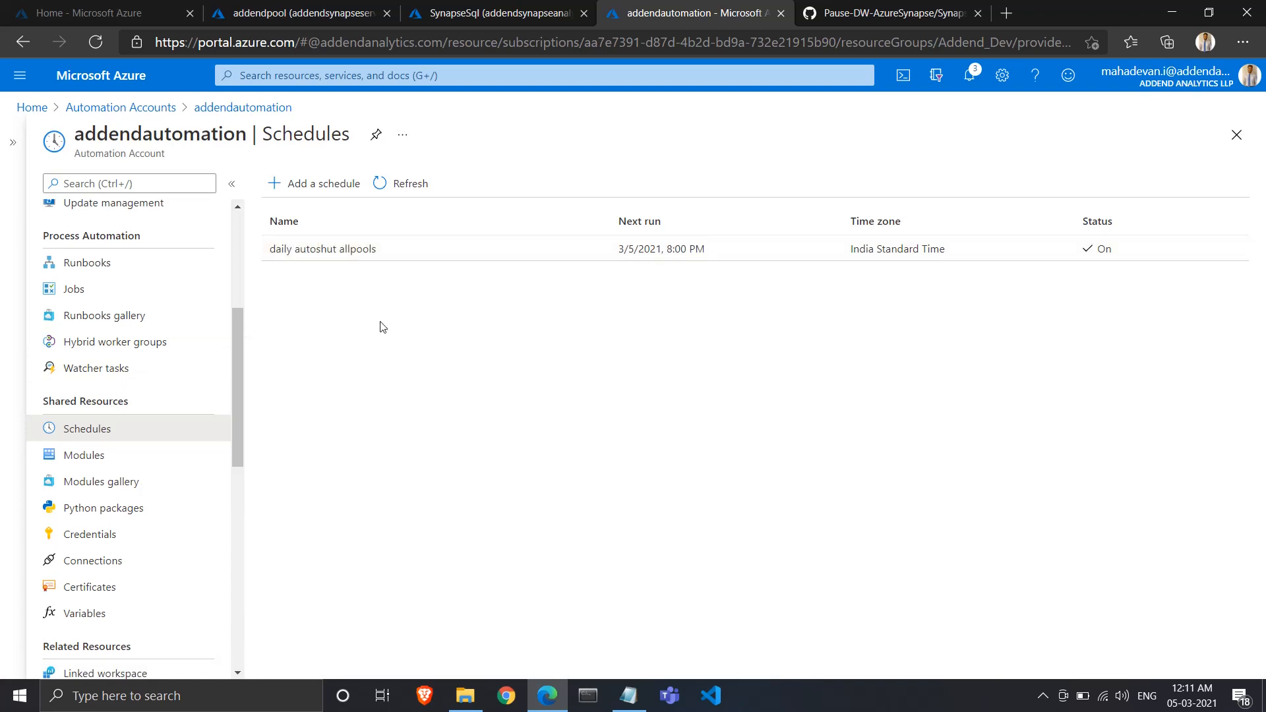
left_click_drag(377, 254, 320, 254)
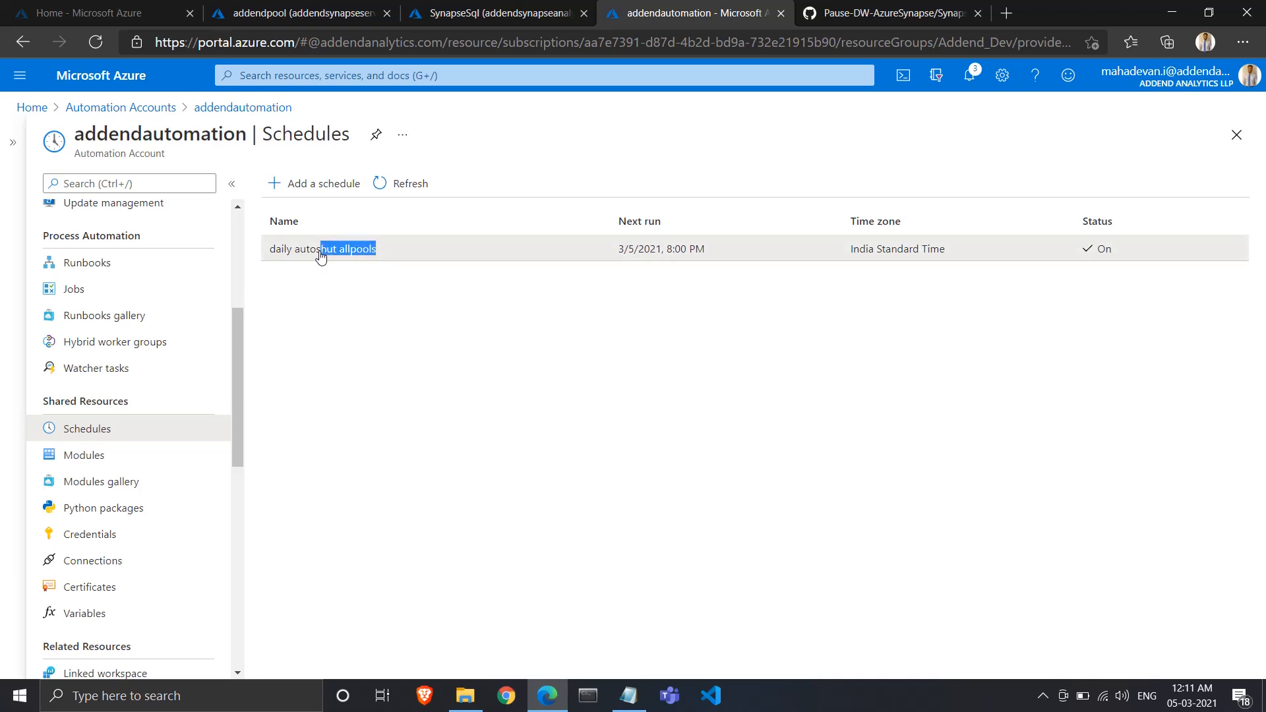
left_click(347, 279)
- Start a new schedule in the Automation account named resumesqlpool, with a start time of 8:00 AM on 03/05/2021
left_click(341, 184)
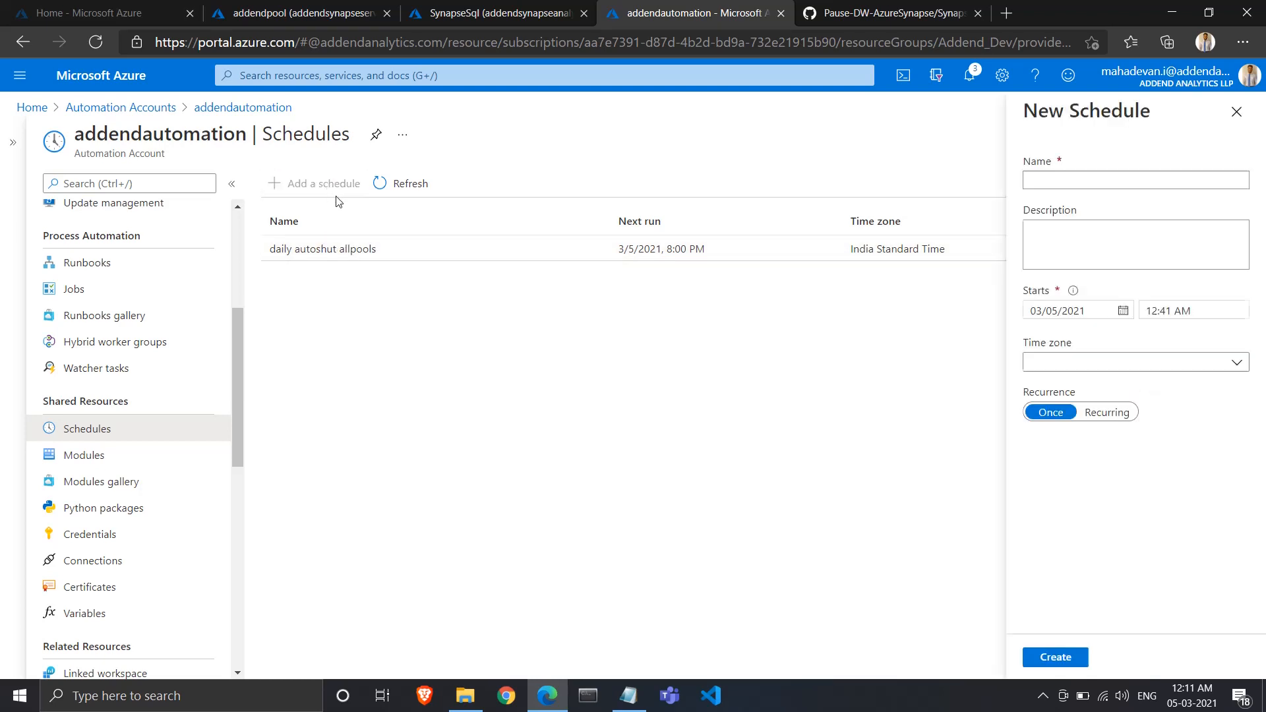
type("resumesqlpool")
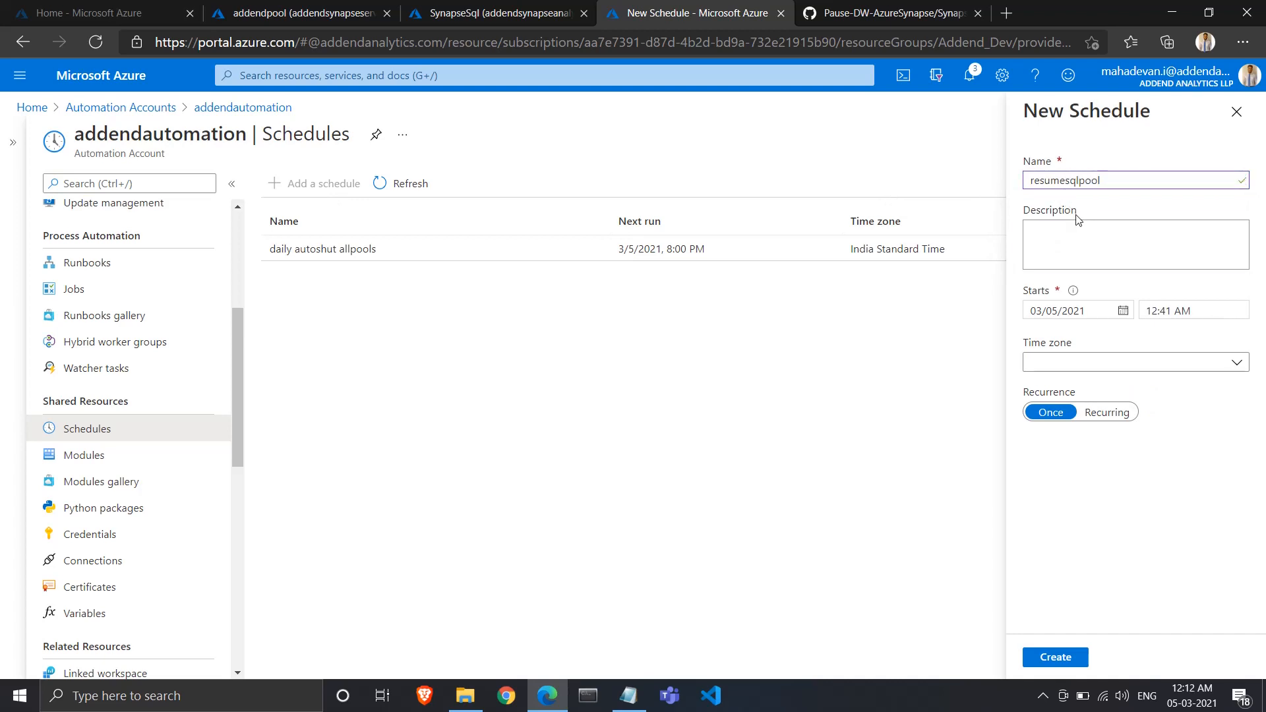
left_click(1081, 229)
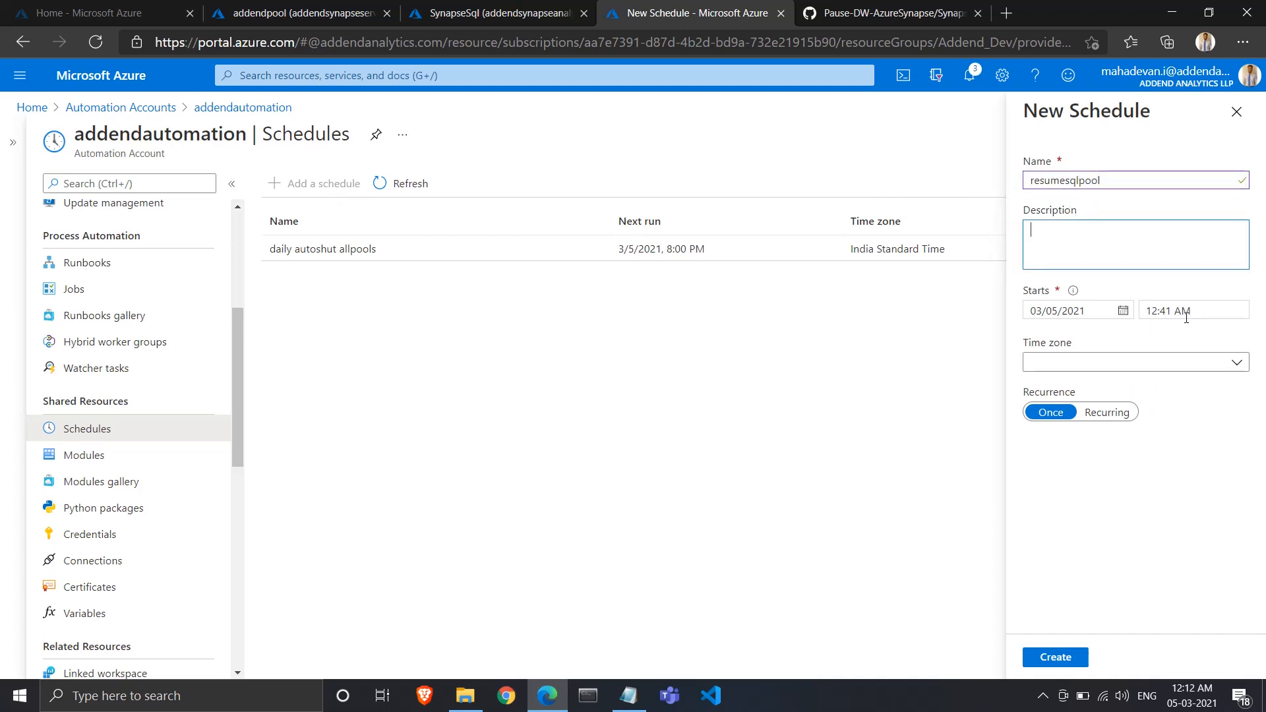
double_click(1176, 309)
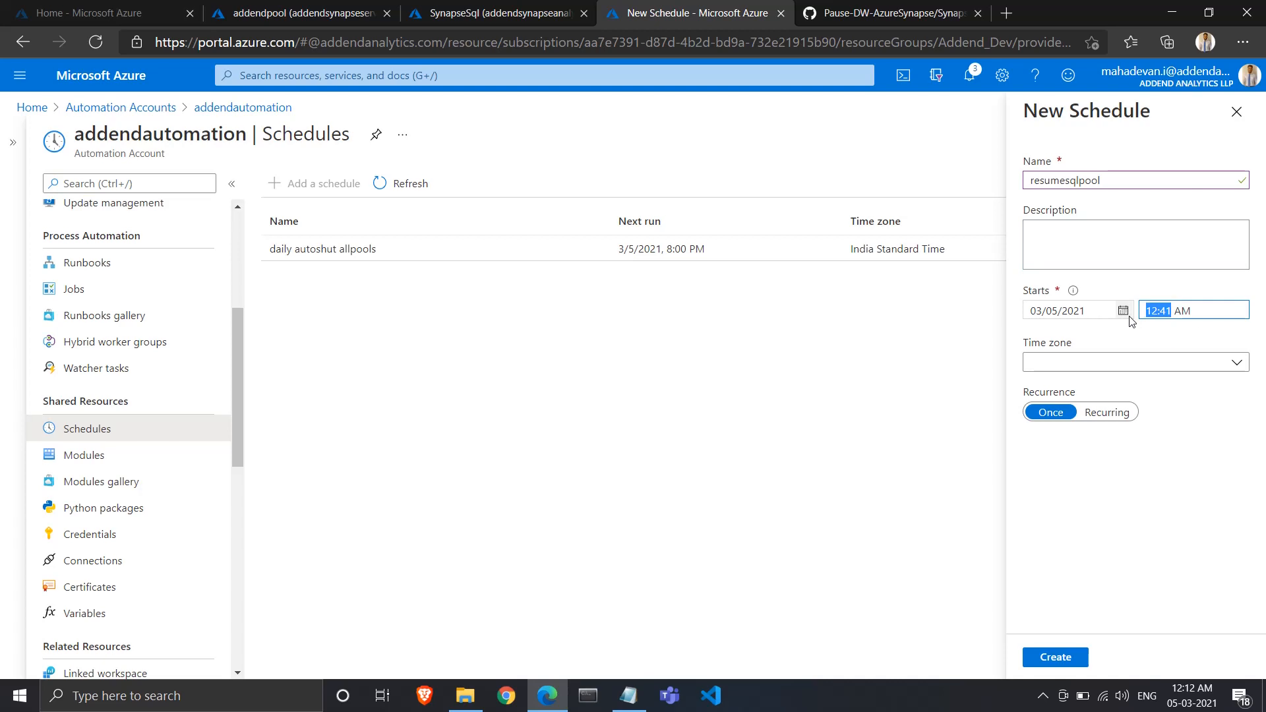
type("8:00")
- Set the new schedule's time zone to India - India Standard Time
left_click(1037, 362)
scroll(1074, 462, "down", 20)
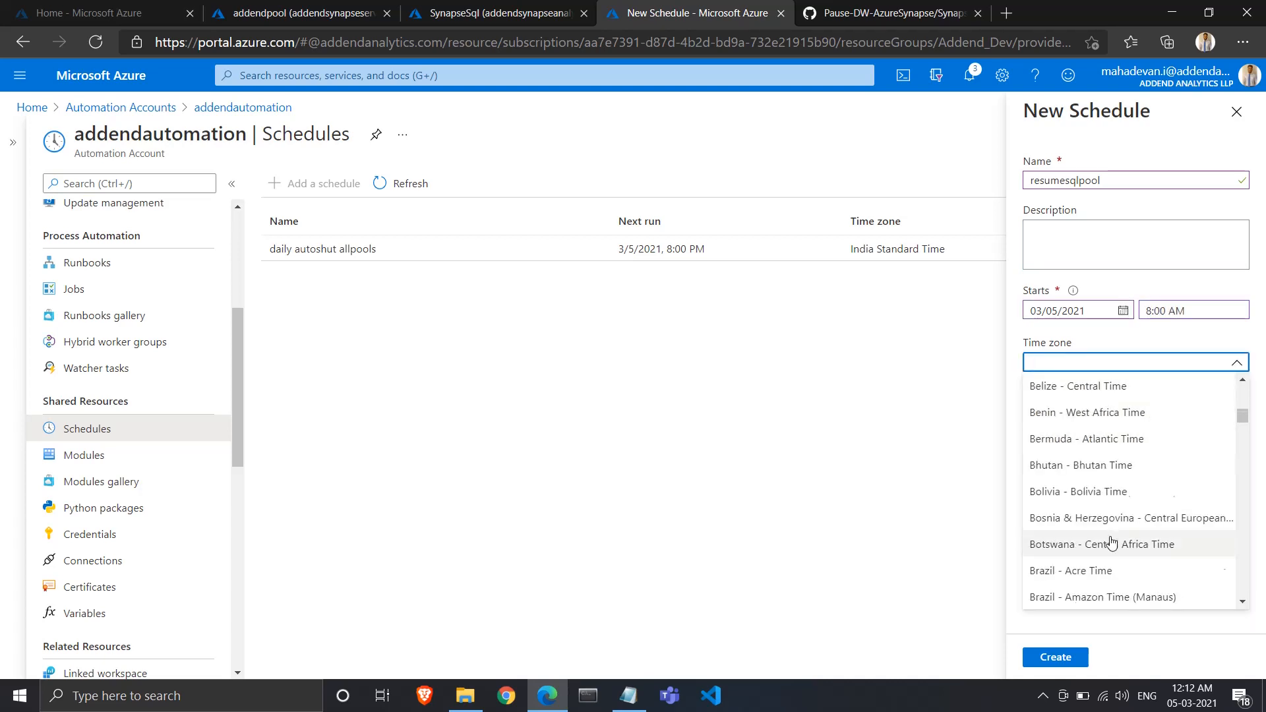
scroll(1091, 532, "down", 20)
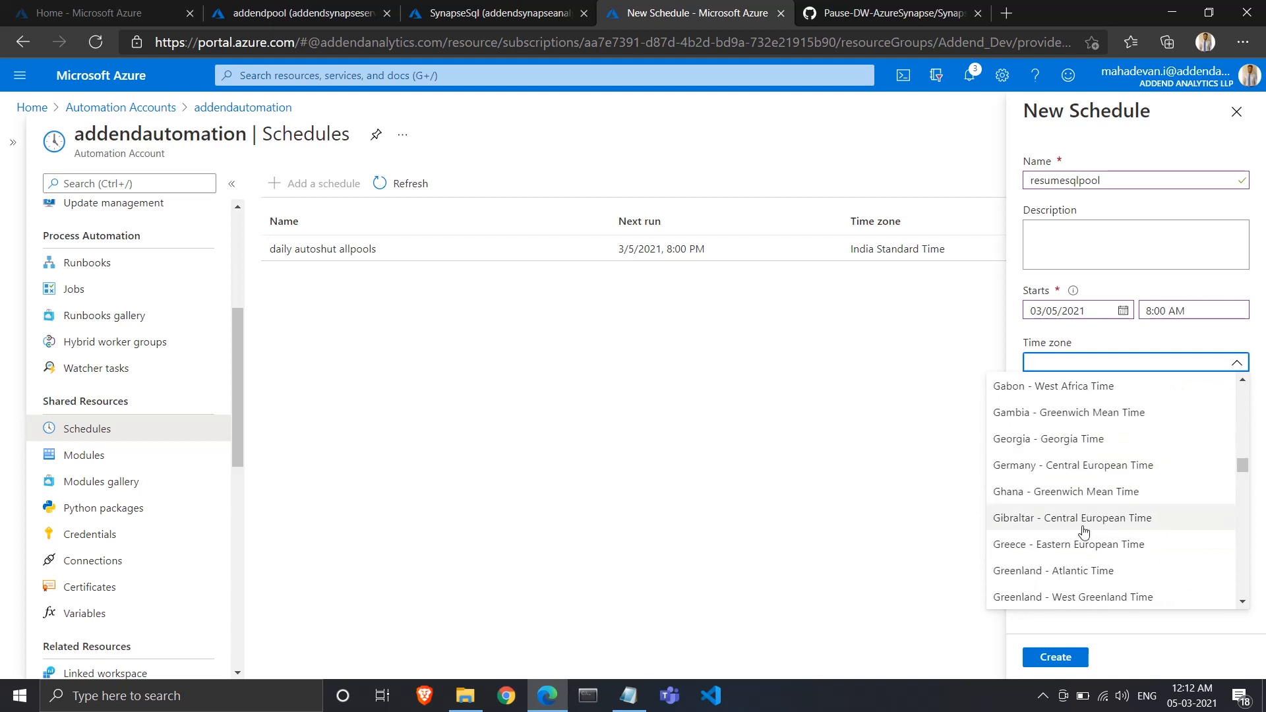
scroll(1083, 530, "down", 5)
scroll(1081, 529, "up", 2)
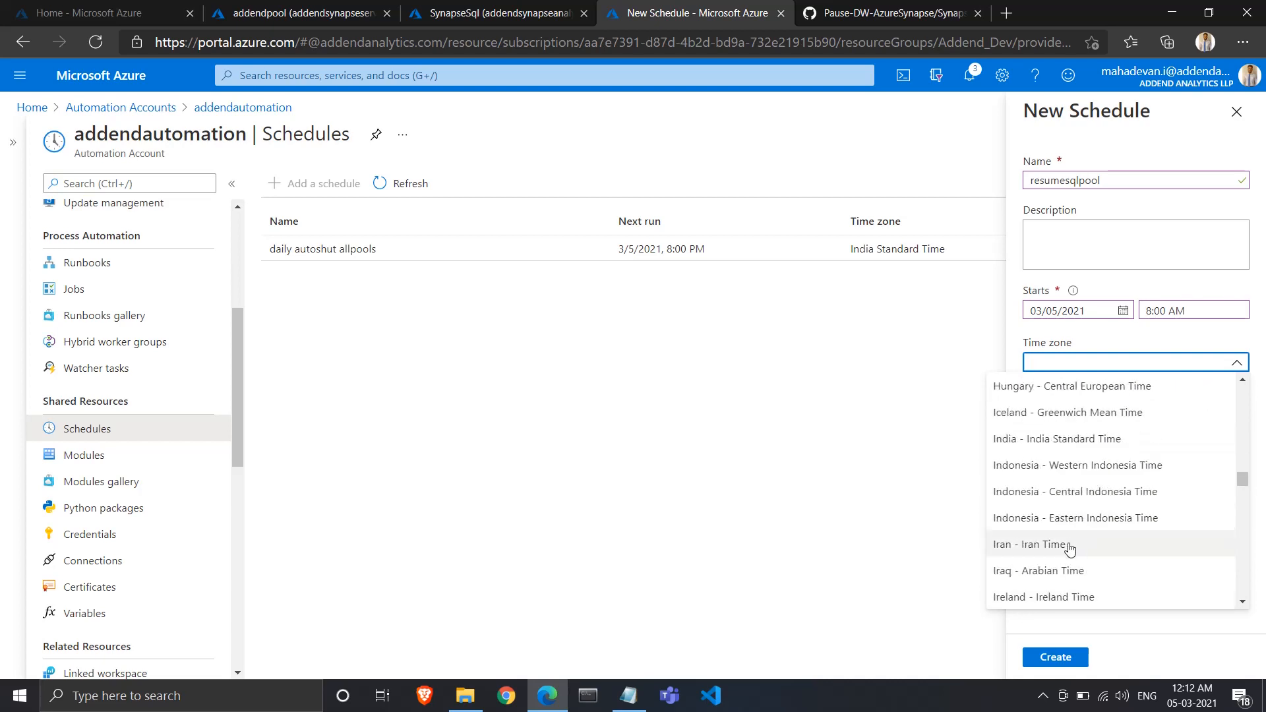
left_click(1060, 439)
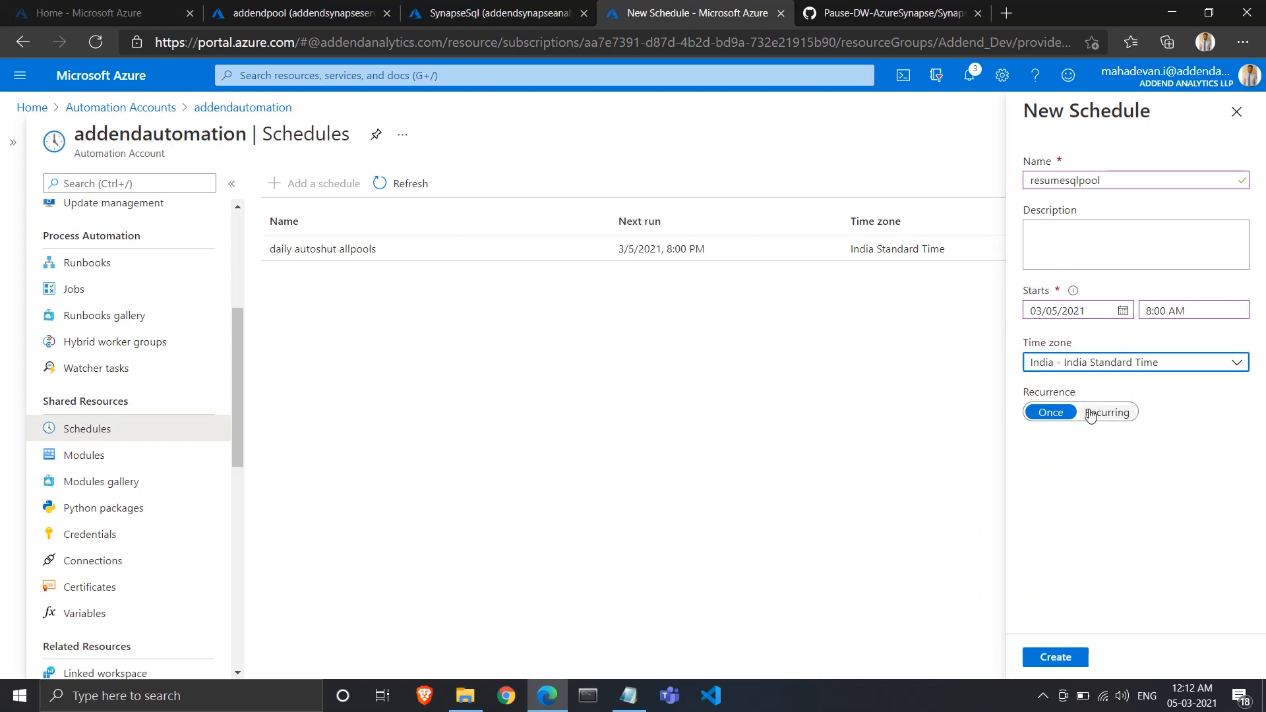
- Make the schedule recur every 1 day without expiration and create it
left_click(1092, 415)
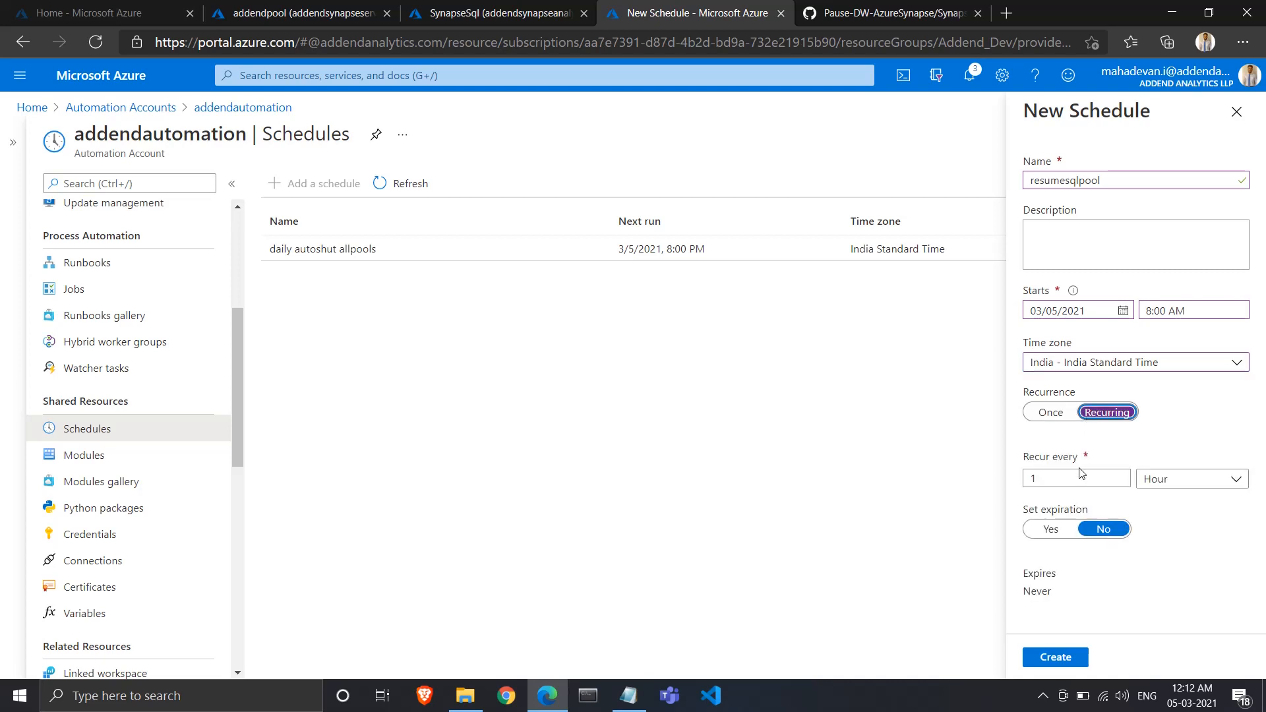
left_click(1166, 483)
left_click(1173, 531)
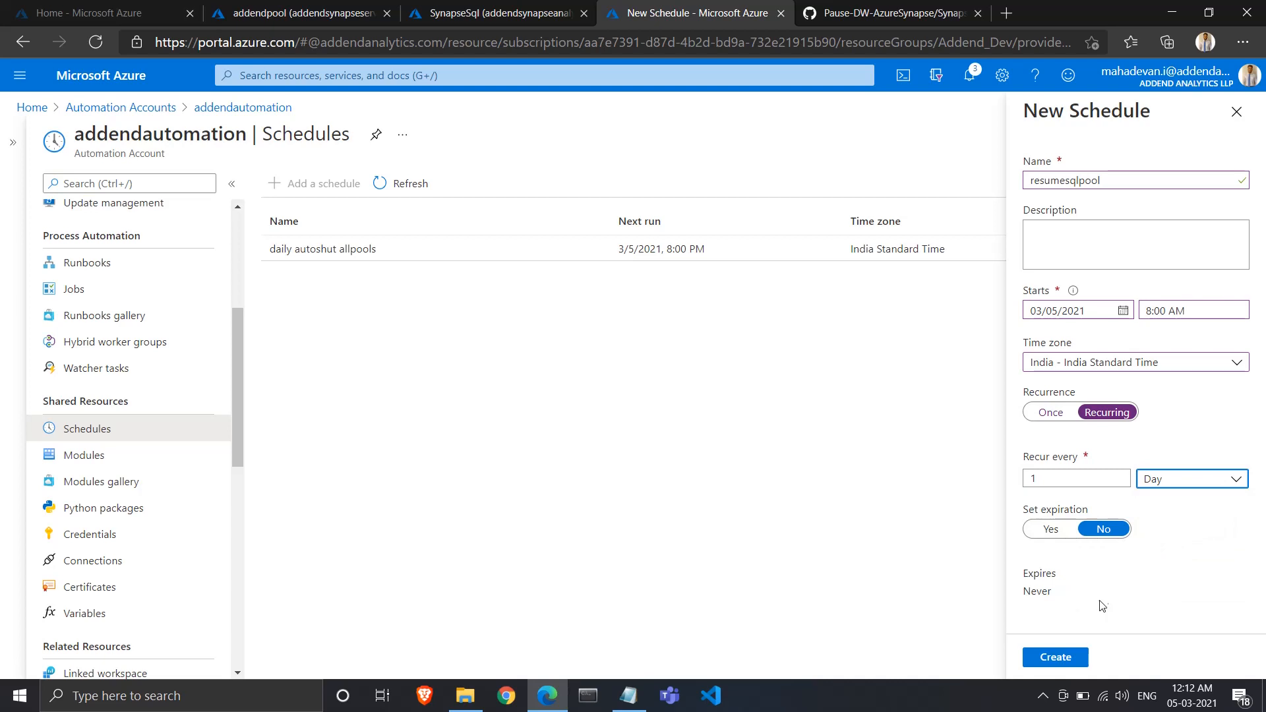
left_click(1061, 658)
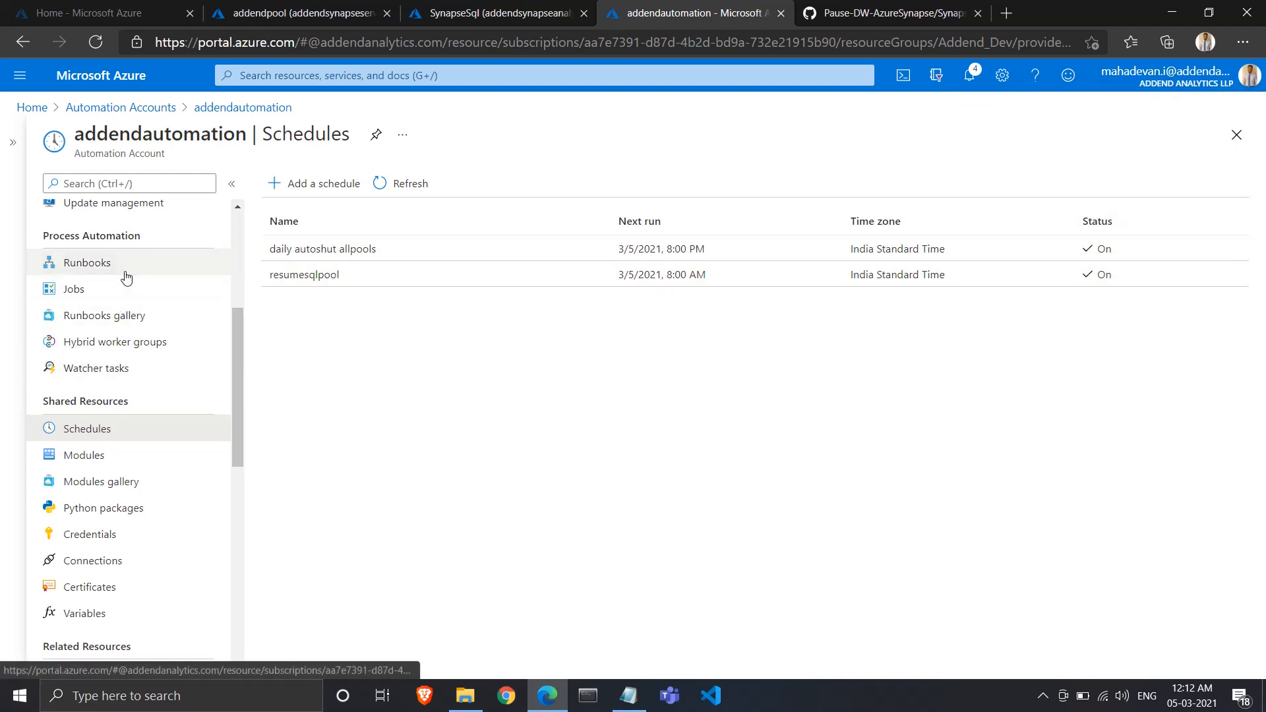
- Open the ResumeAllDW runbook and choose the resumesqlpool schedule as the one to link to it
left_click(161, 269)
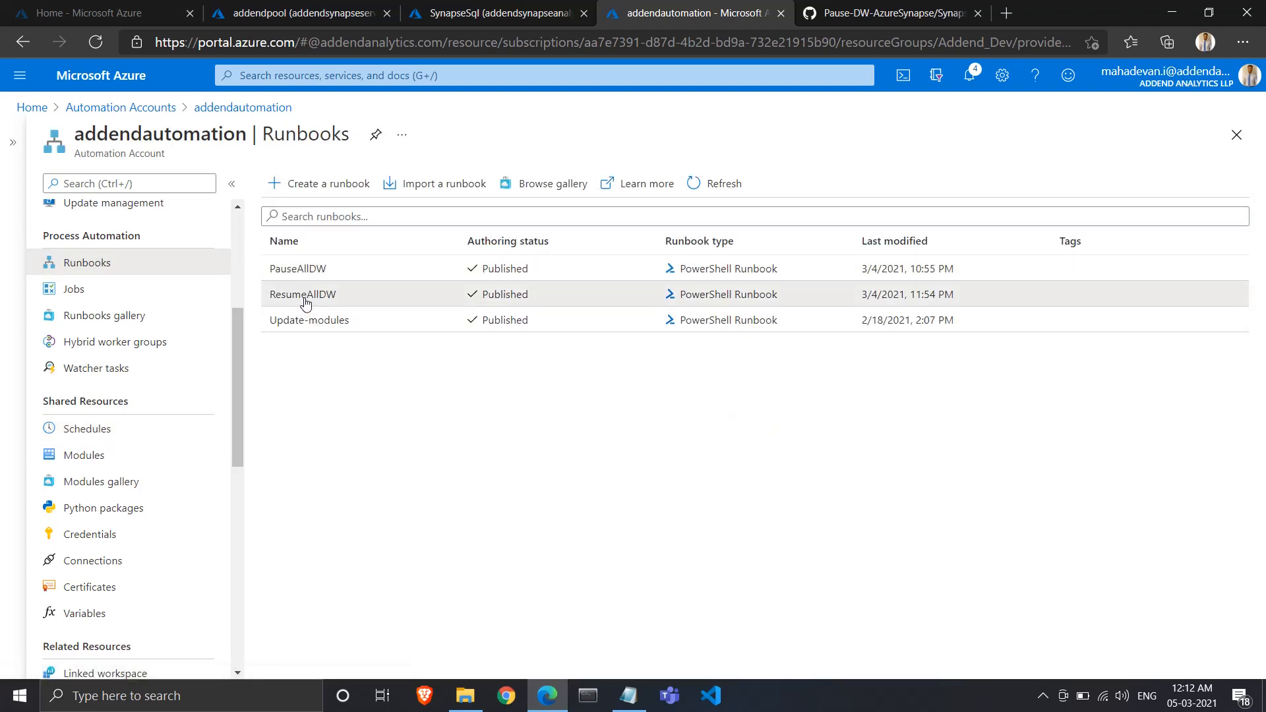
left_click(302, 296)
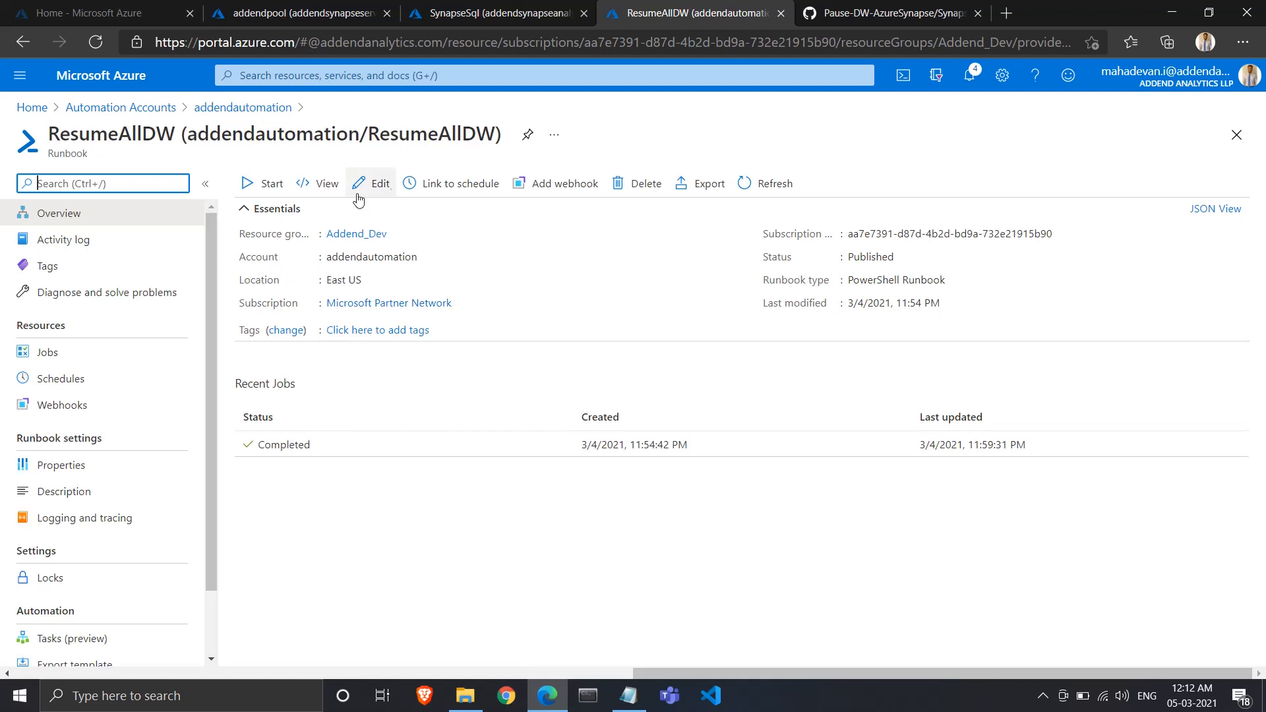
left_click(448, 189)
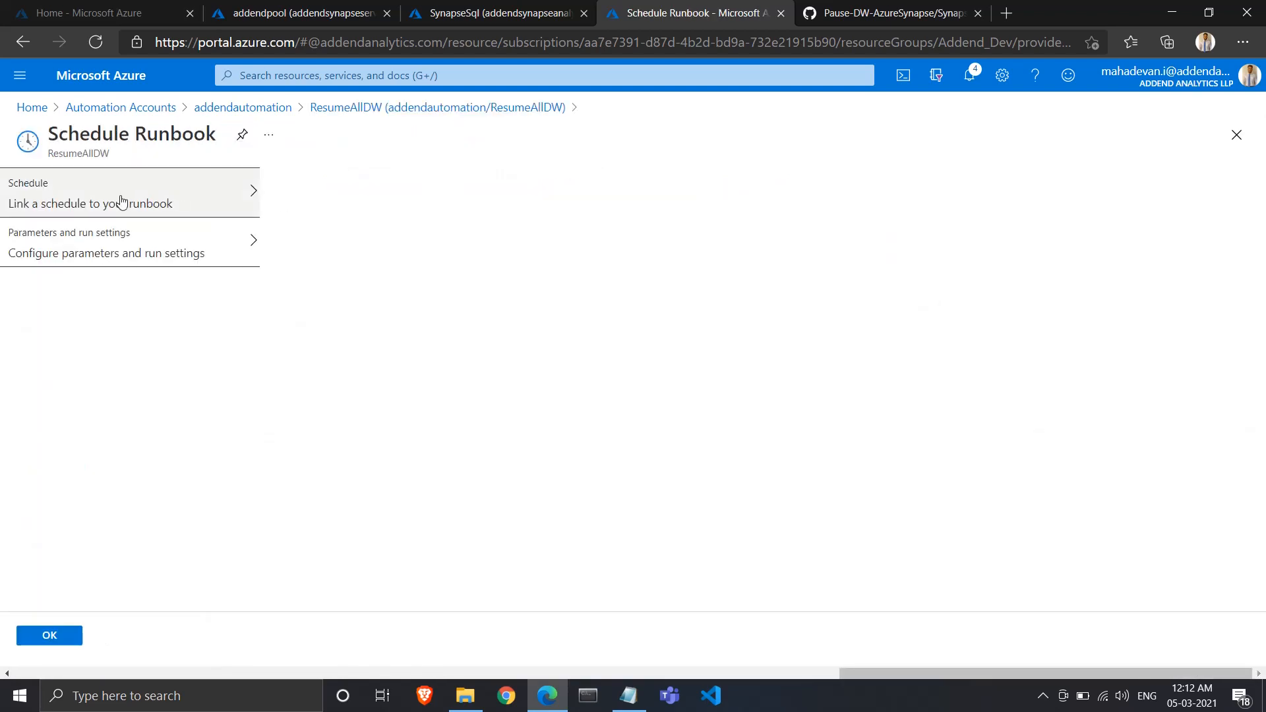
left_click(119, 201)
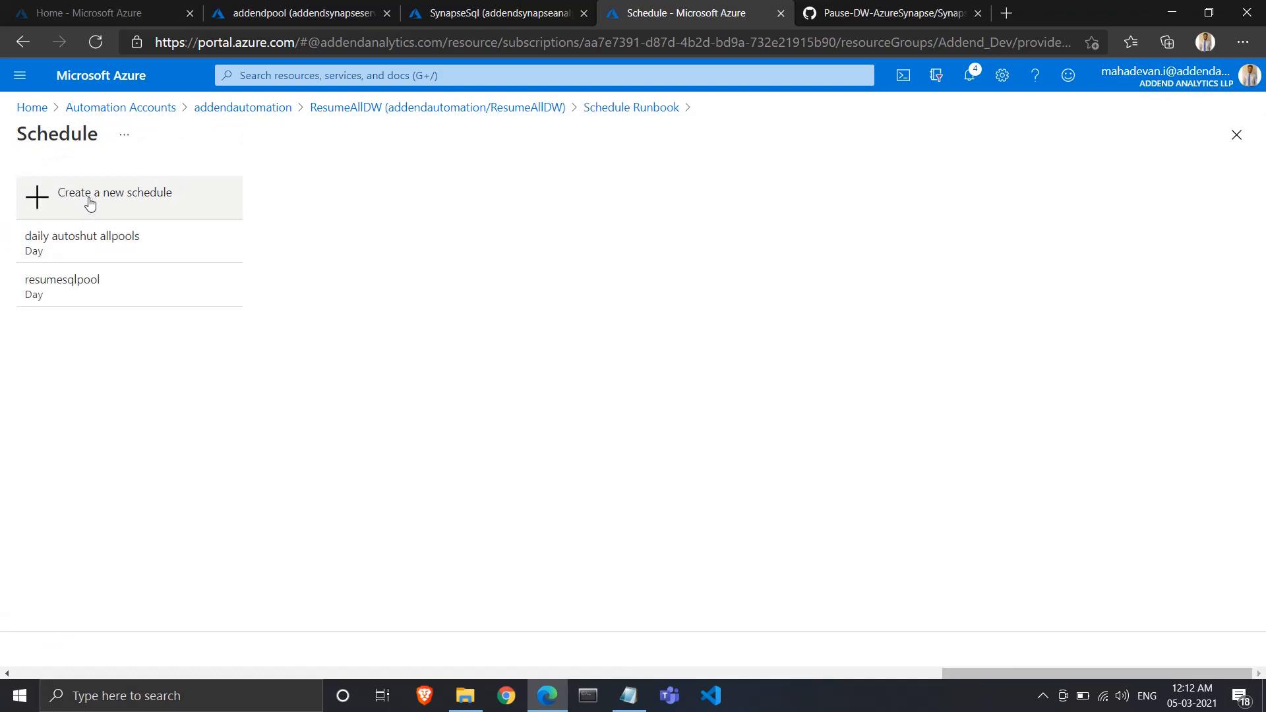
left_click(54, 297)
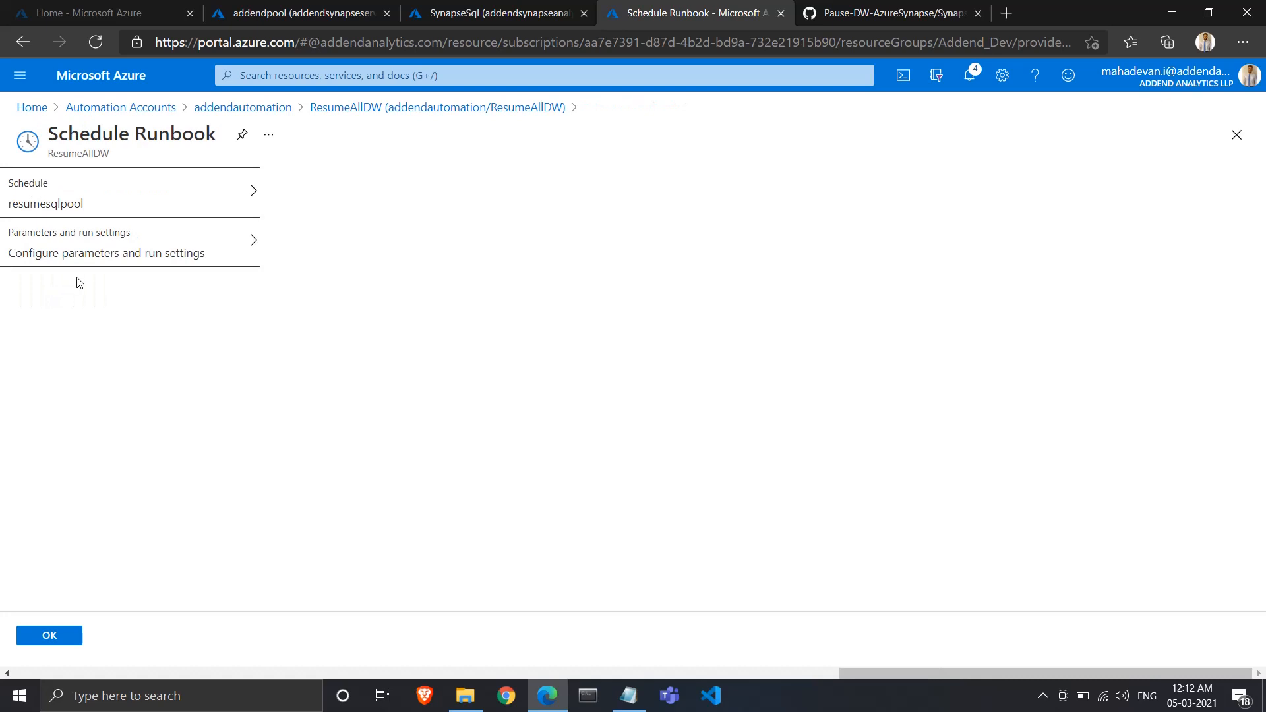
- Review the runbook's SUBSCRIPTIONNAME and DEBUG parameters, keep their defaults, and confirm the schedule link
left_click(90, 254)
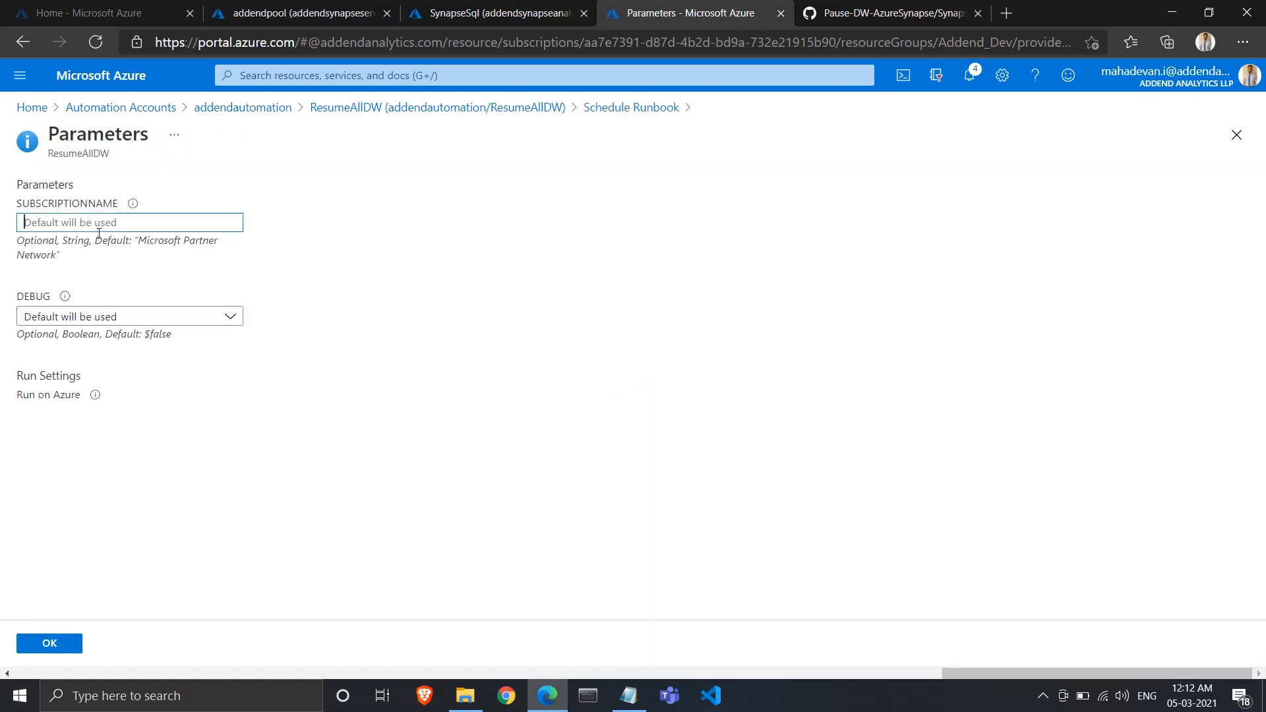
left_click_drag(98, 243, 69, 272)
left_click(141, 238)
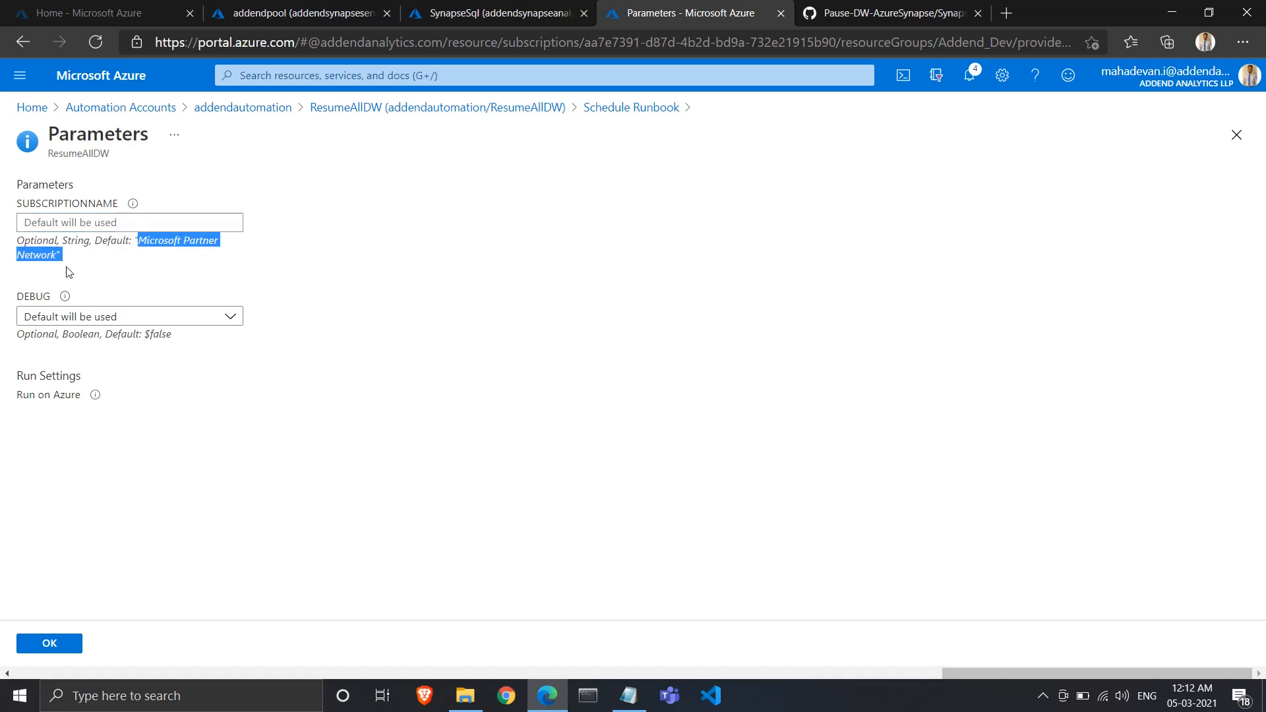
left_click(1235, 136)
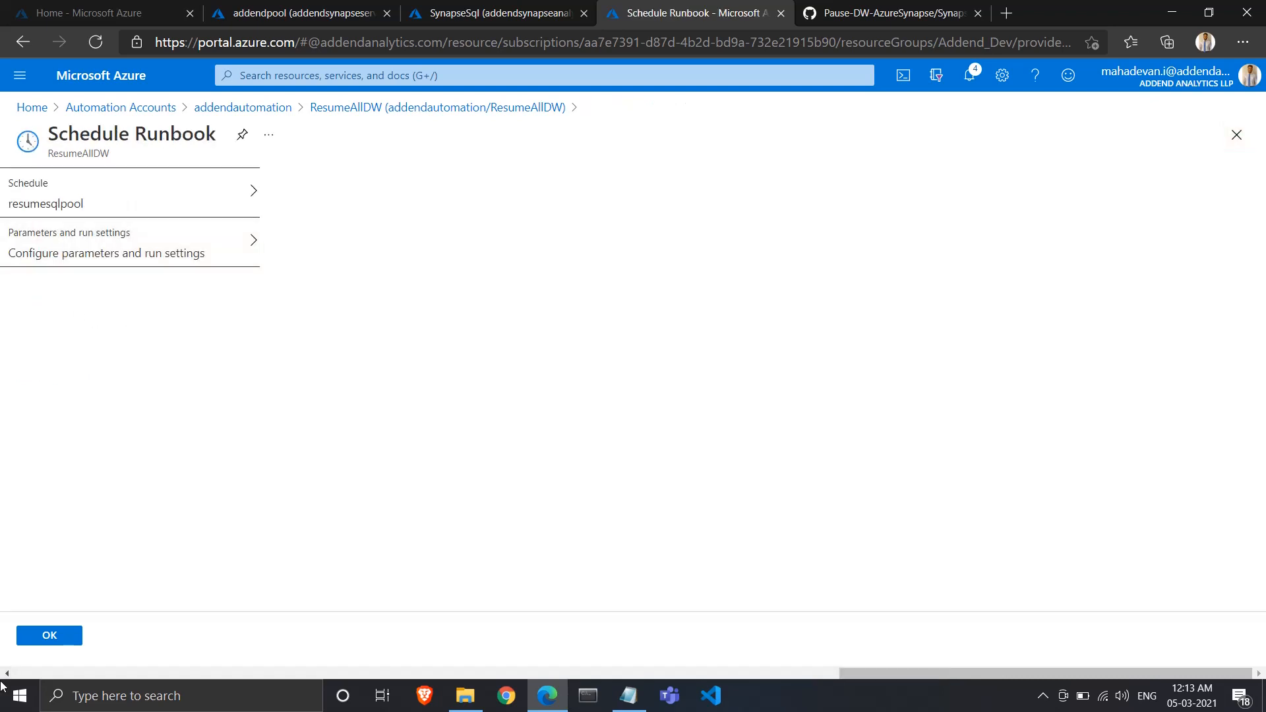
left_click(61, 637)
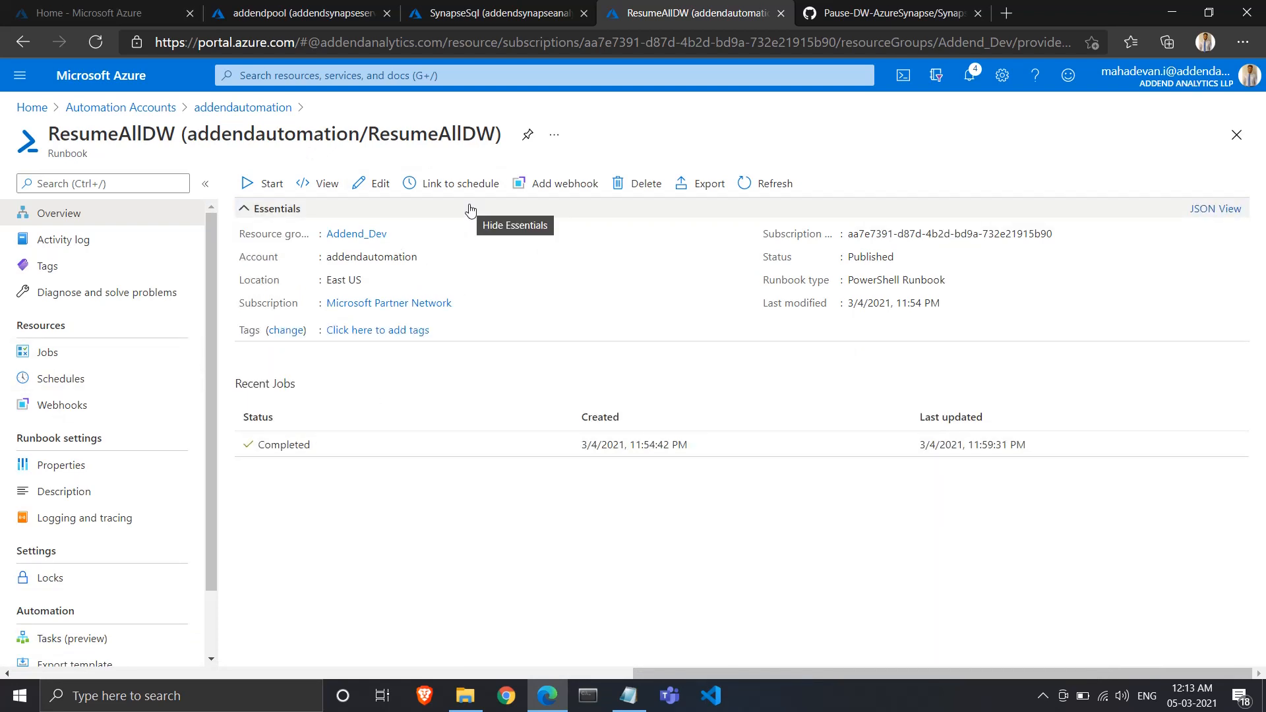
- Check the schedule linked to ResumeAllDW, and compare the next run times of both schedules in the addendautomation account
left_click(110, 388)
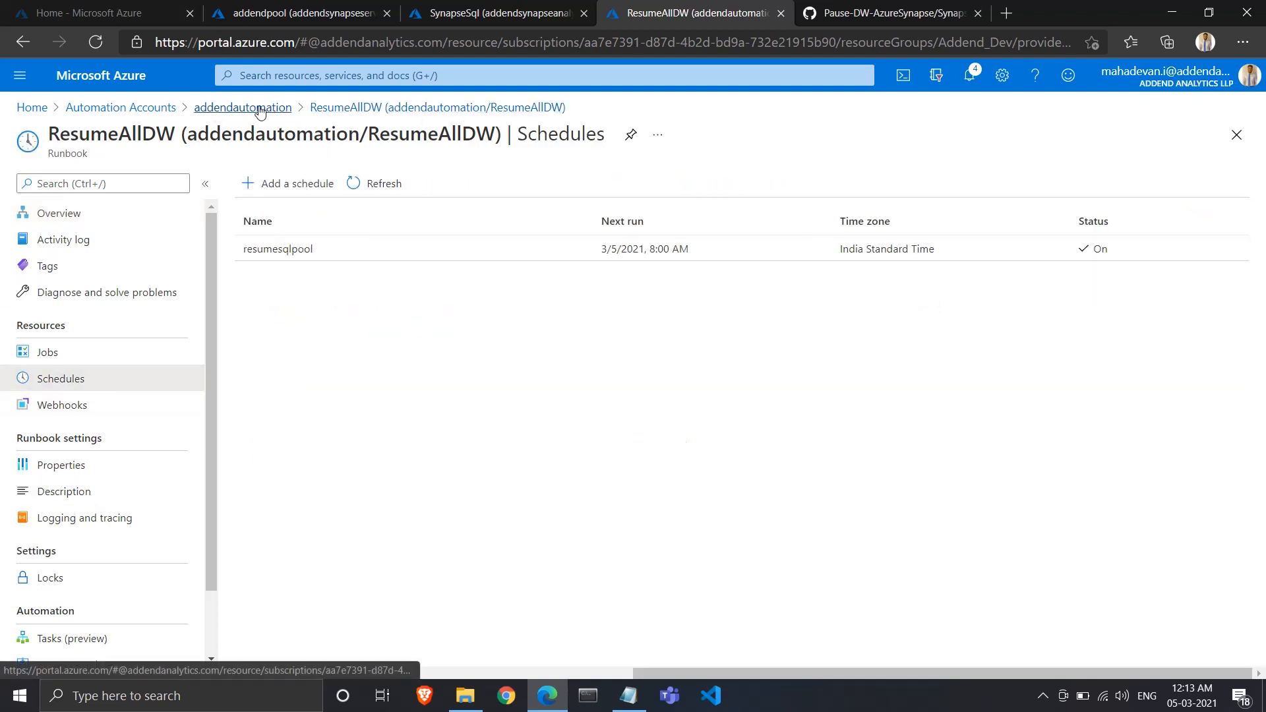
left_click(260, 109)
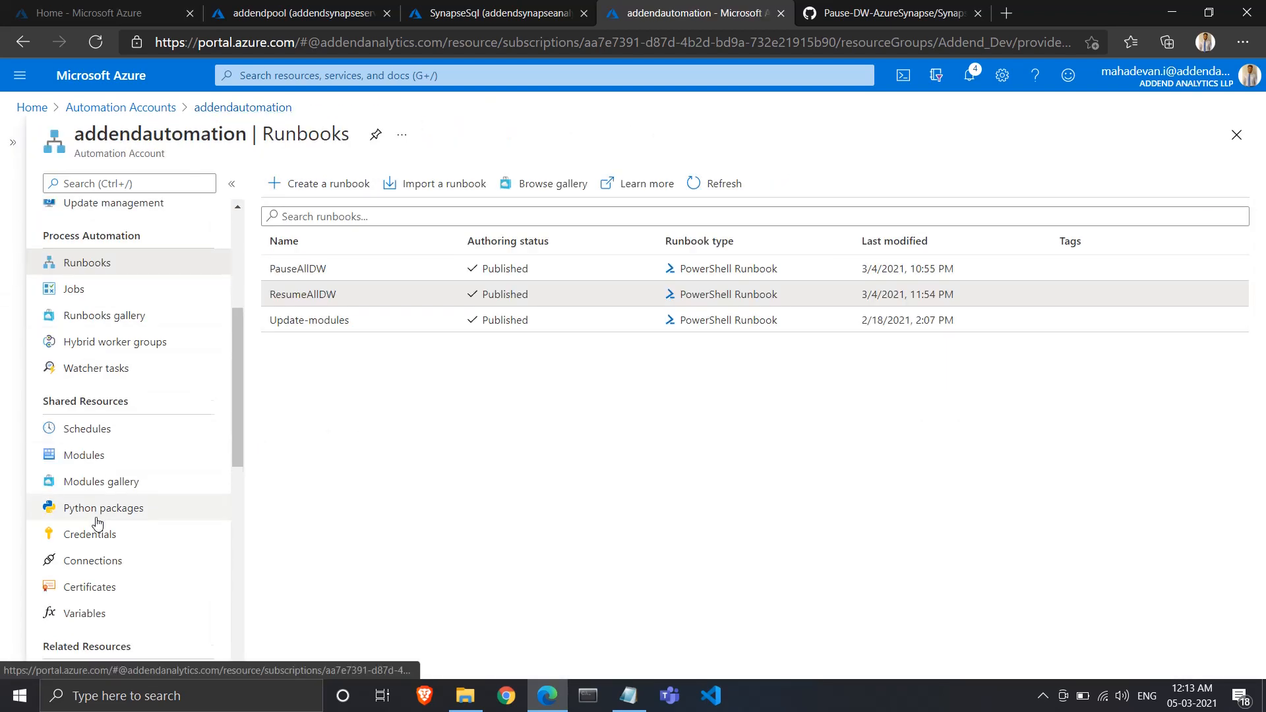
scroll(134, 369, "down", 1)
left_click(134, 366)
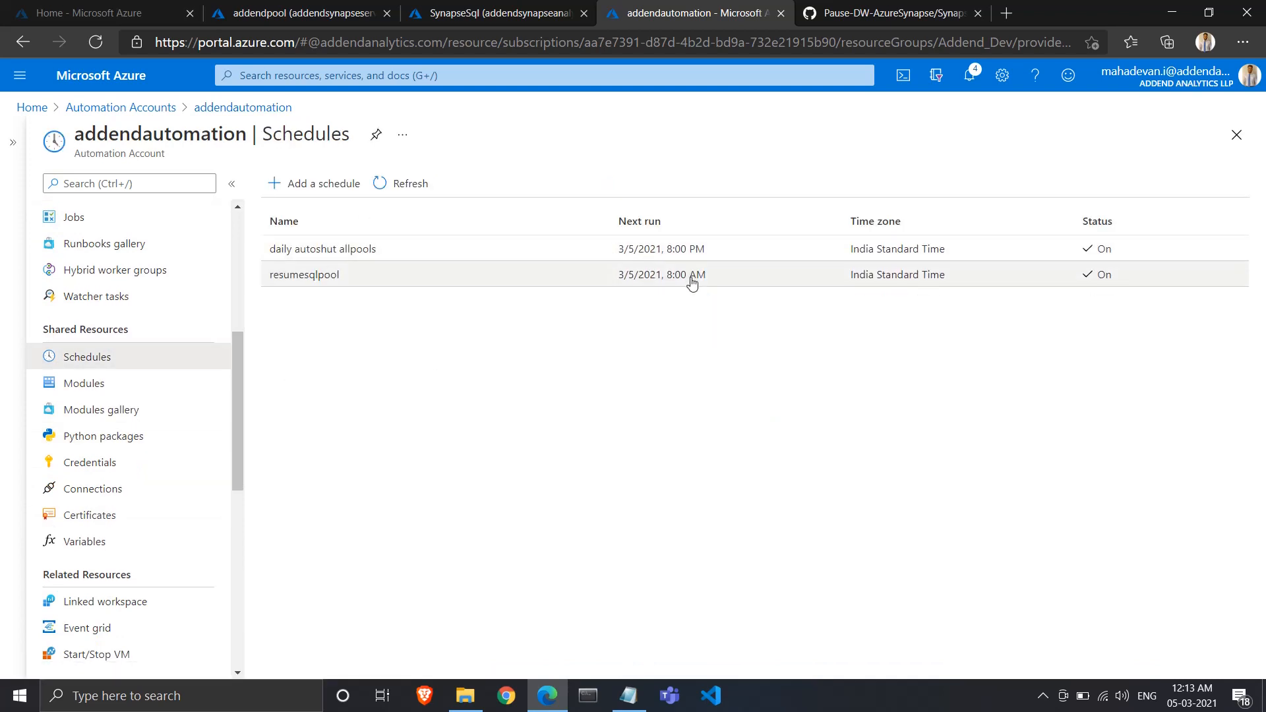
left_click_drag(666, 277, 728, 283)
left_click_drag(666, 250, 721, 255)
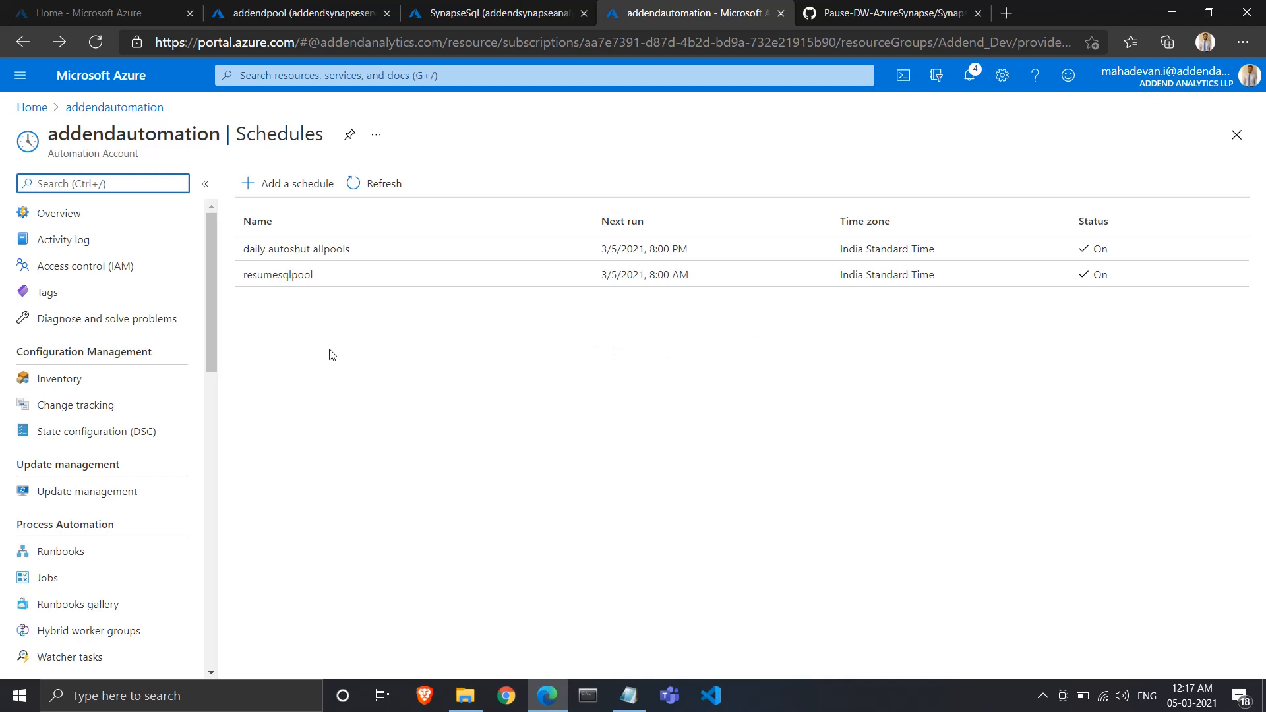
- Open the alerts of the addendautomation account and start a new alert rule
scroll(144, 459, "down", 5)
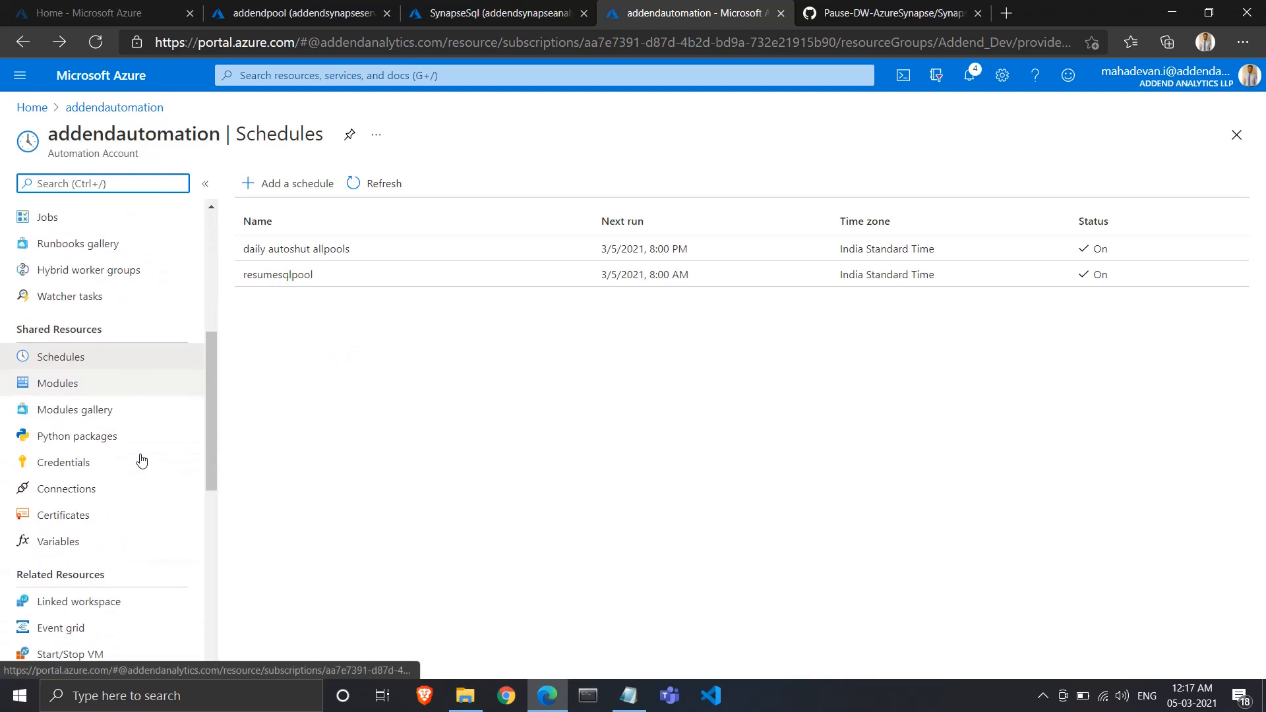
scroll(138, 458, "down", 10)
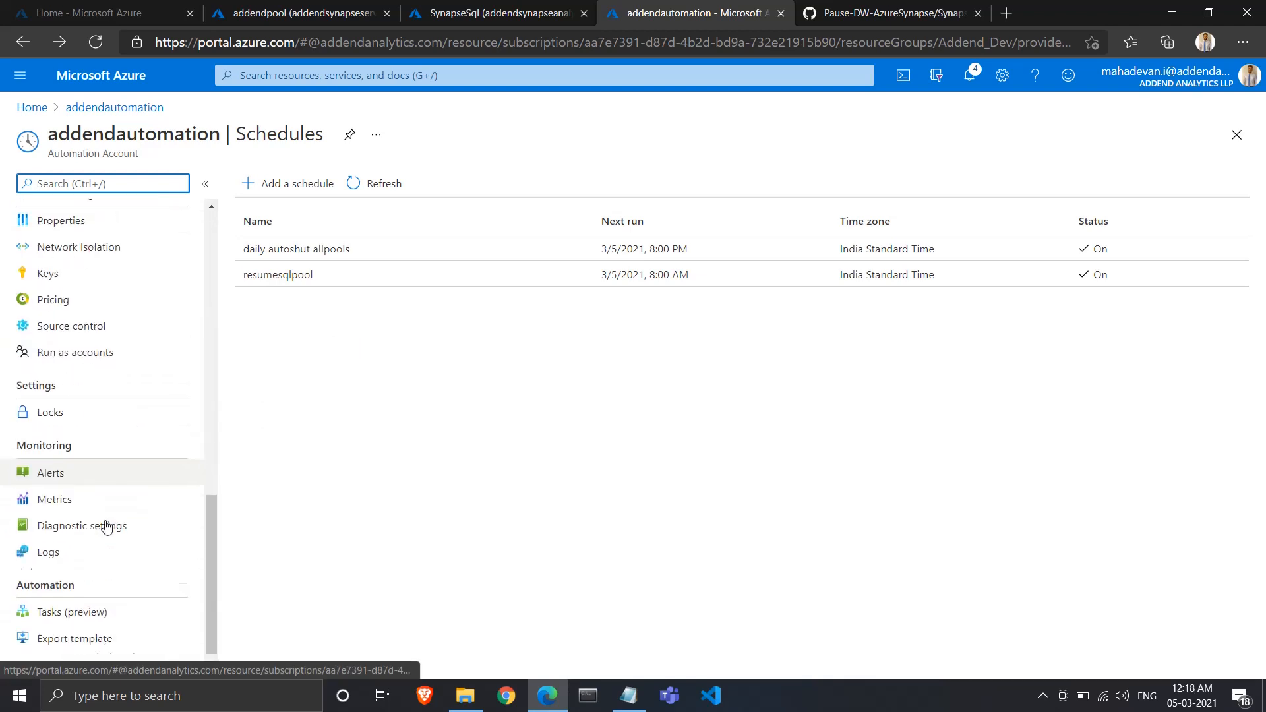
scroll(106, 526, "down", 1)
left_click(104, 439)
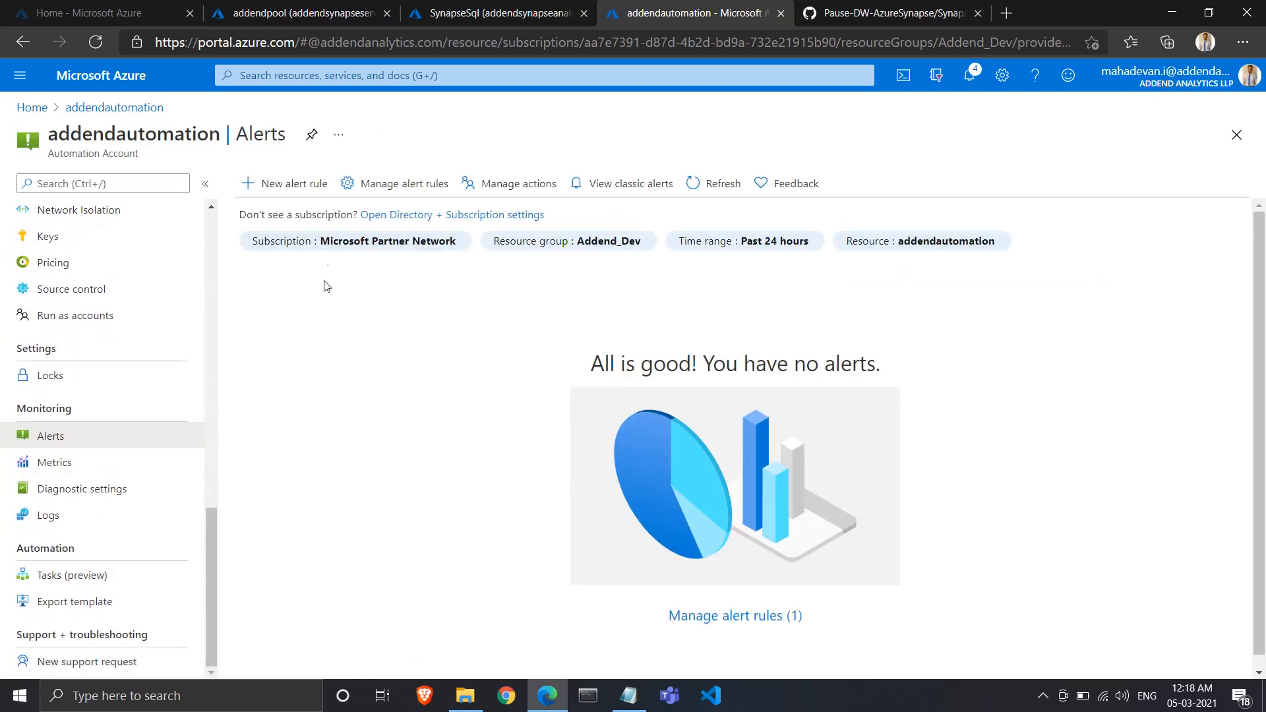
left_click(305, 187)
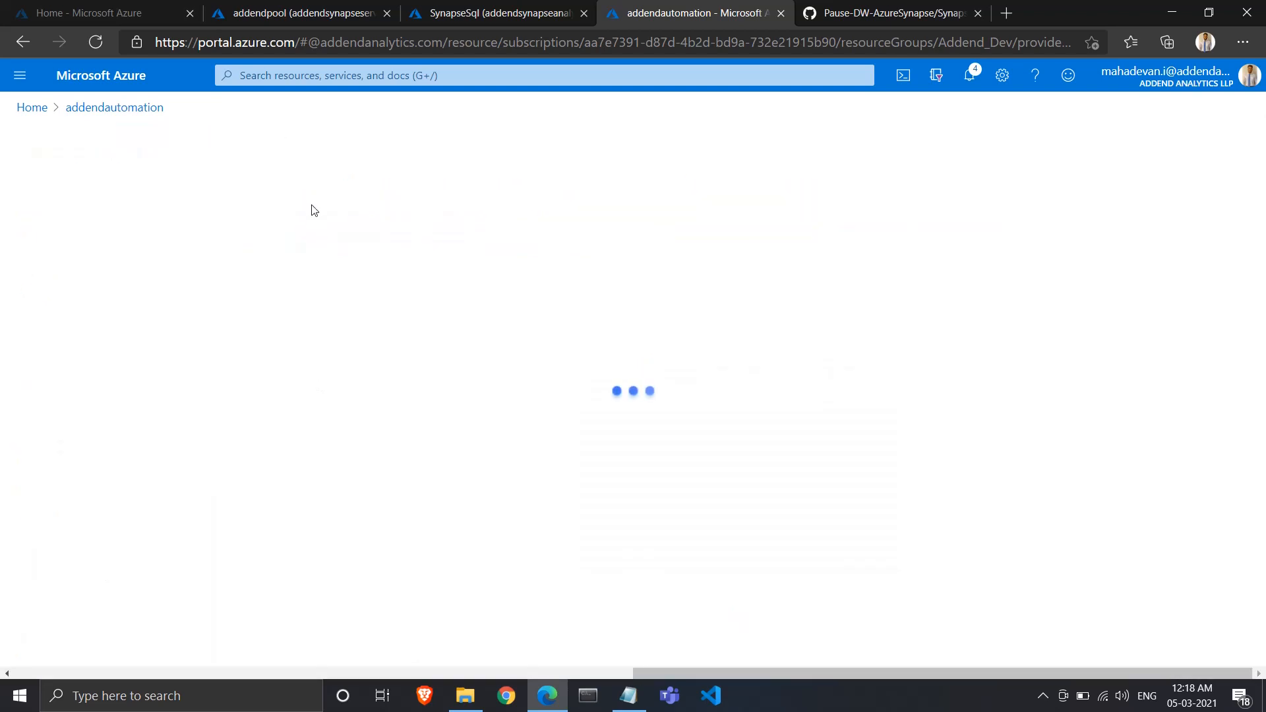
- Add a condition to the alert rule based on the Total Jobs signal
scroll(85, 415, "down", 2)
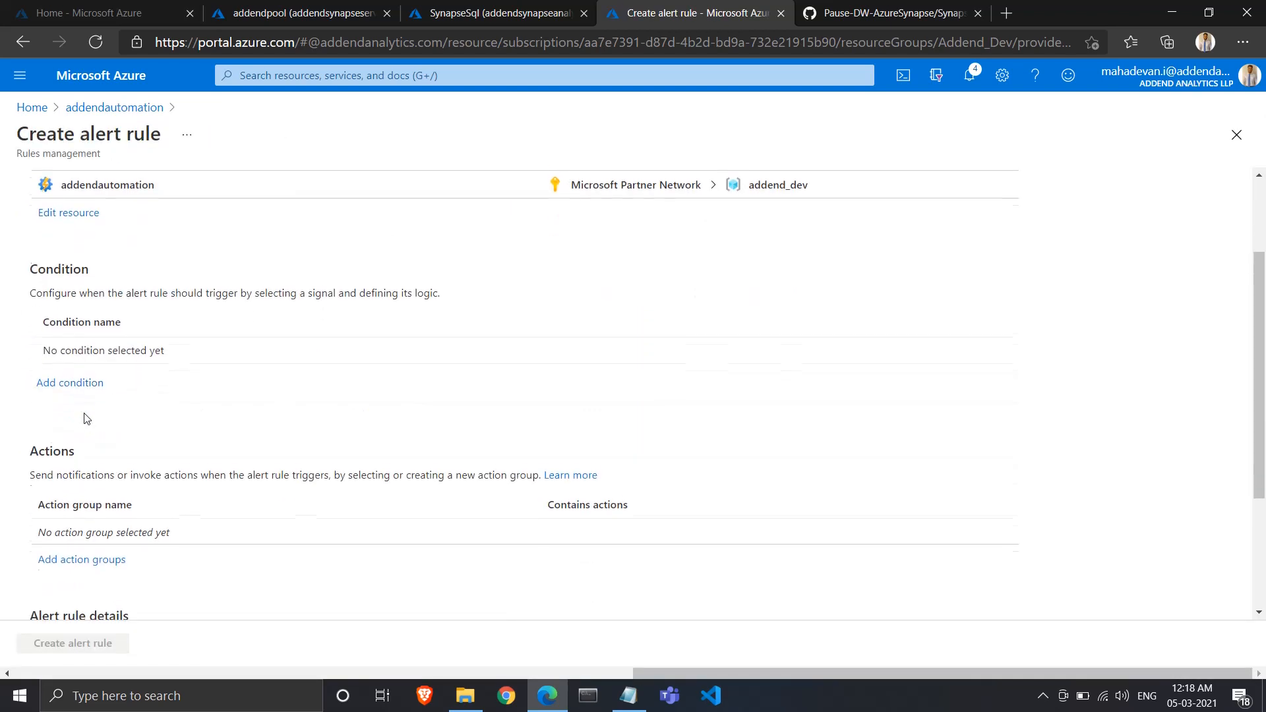
left_click(83, 378)
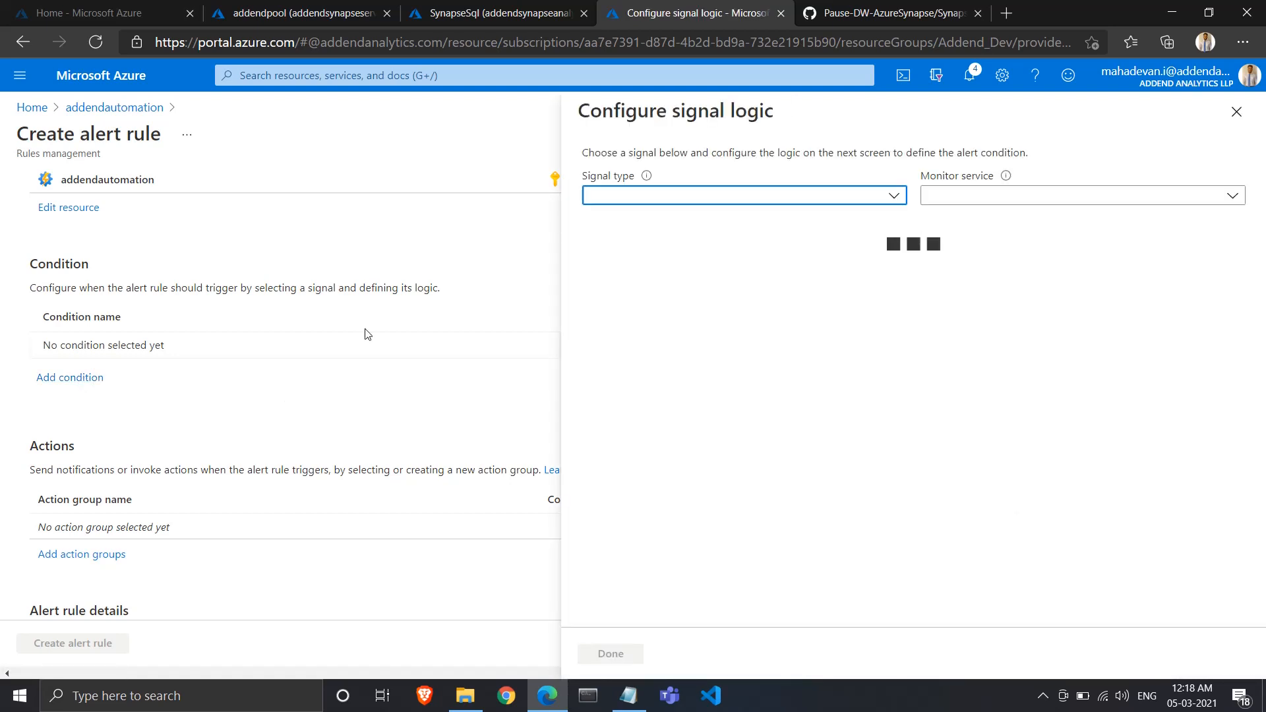
left_click(894, 197)
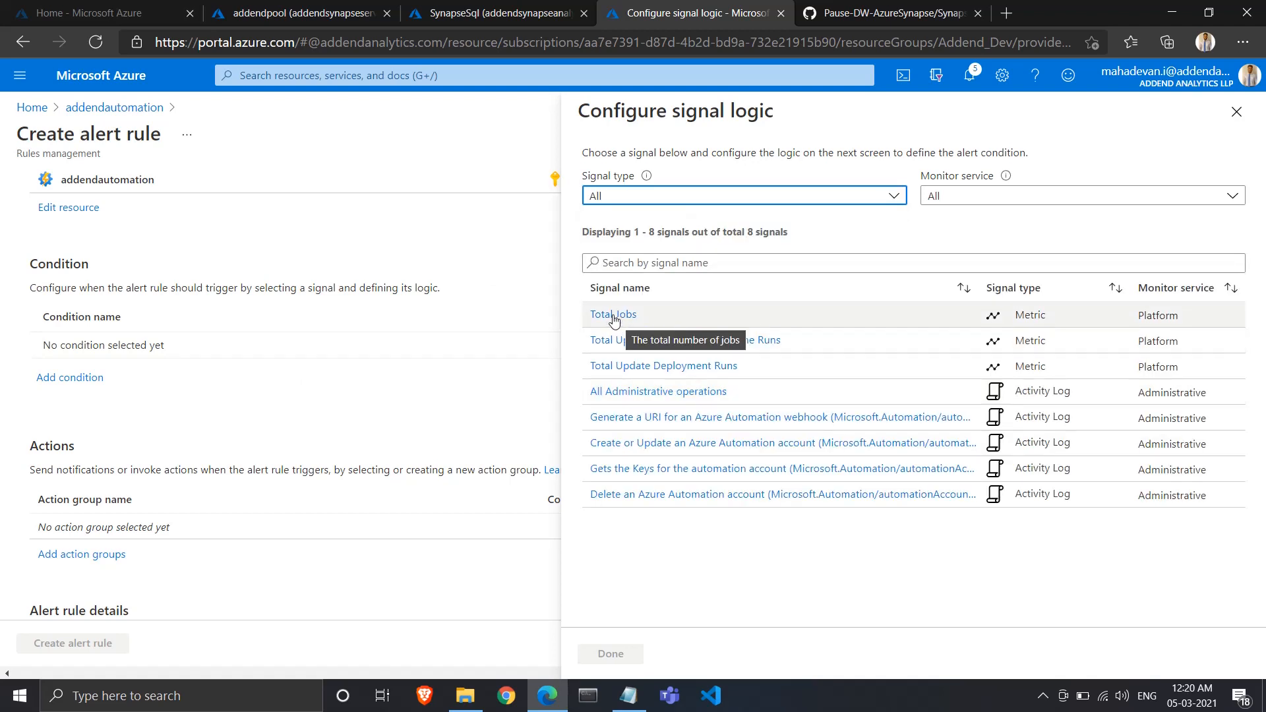
left_click(614, 317)
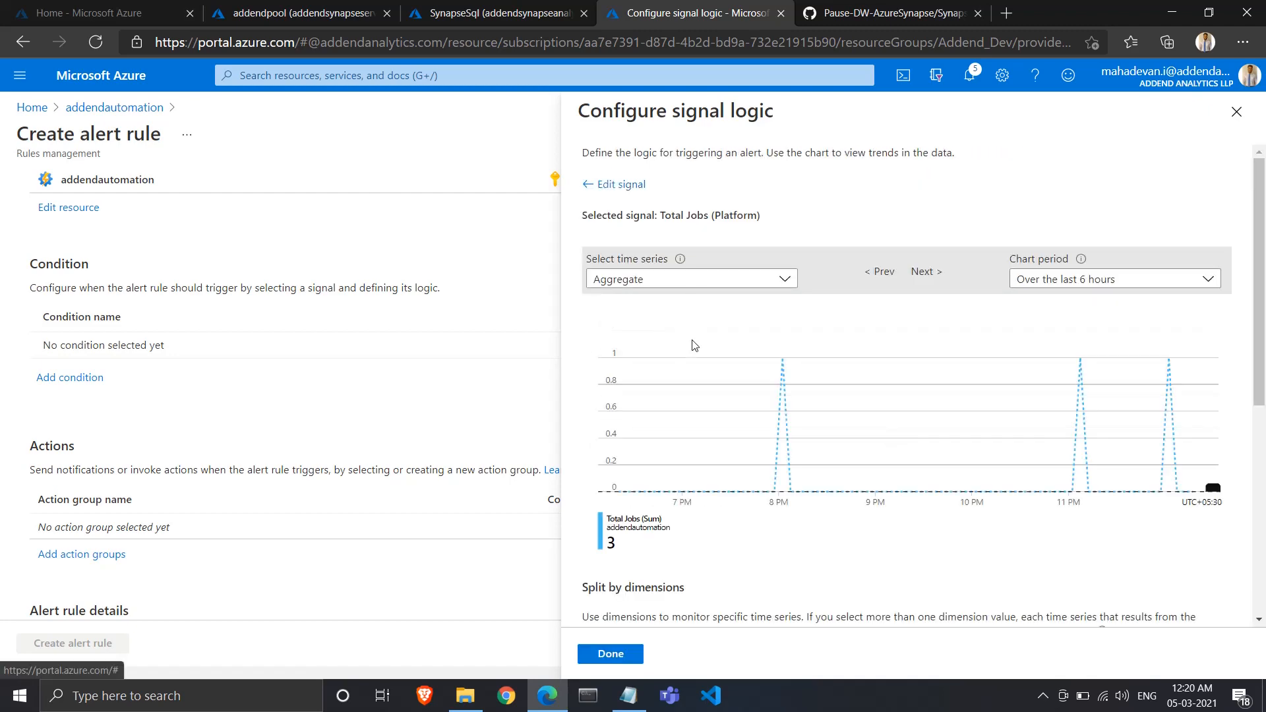
- Dismiss the Dynamic Thresholds tip permanently and split the Total Jobs signal by Runbook Name with the value PauseAllDW
scroll(706, 353, "down", 4)
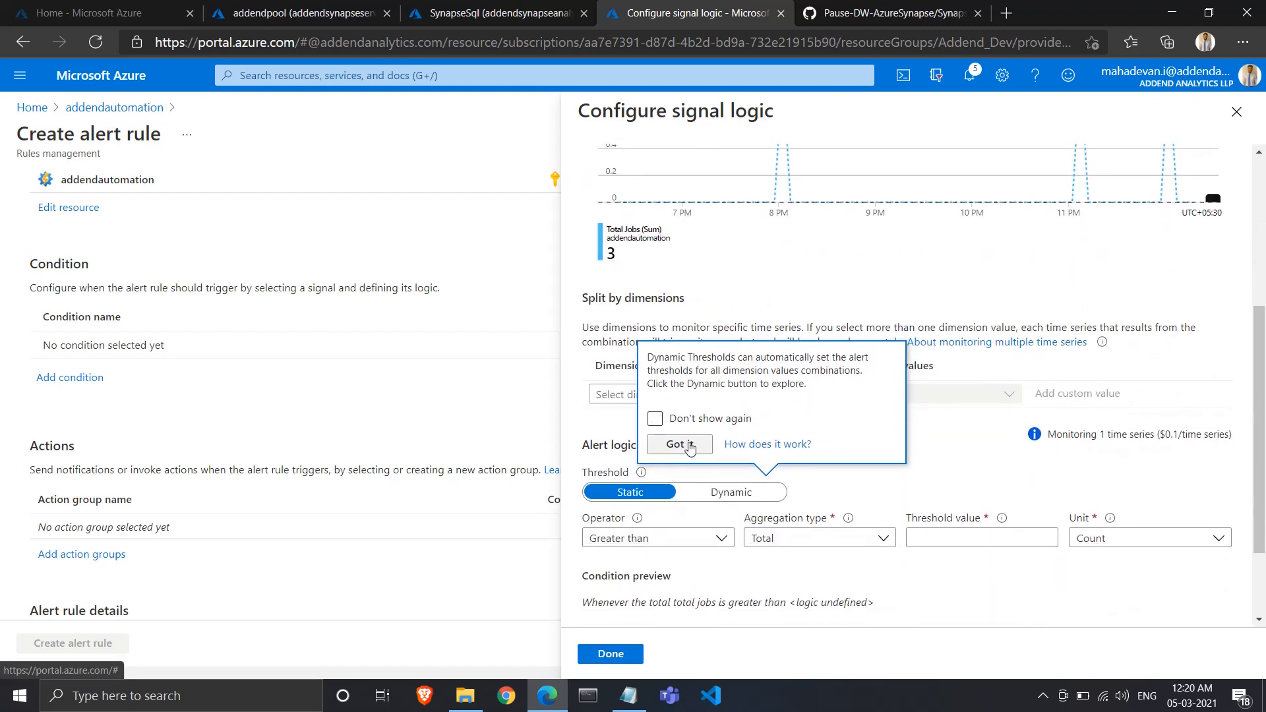
left_click(655, 418)
left_click(675, 443)
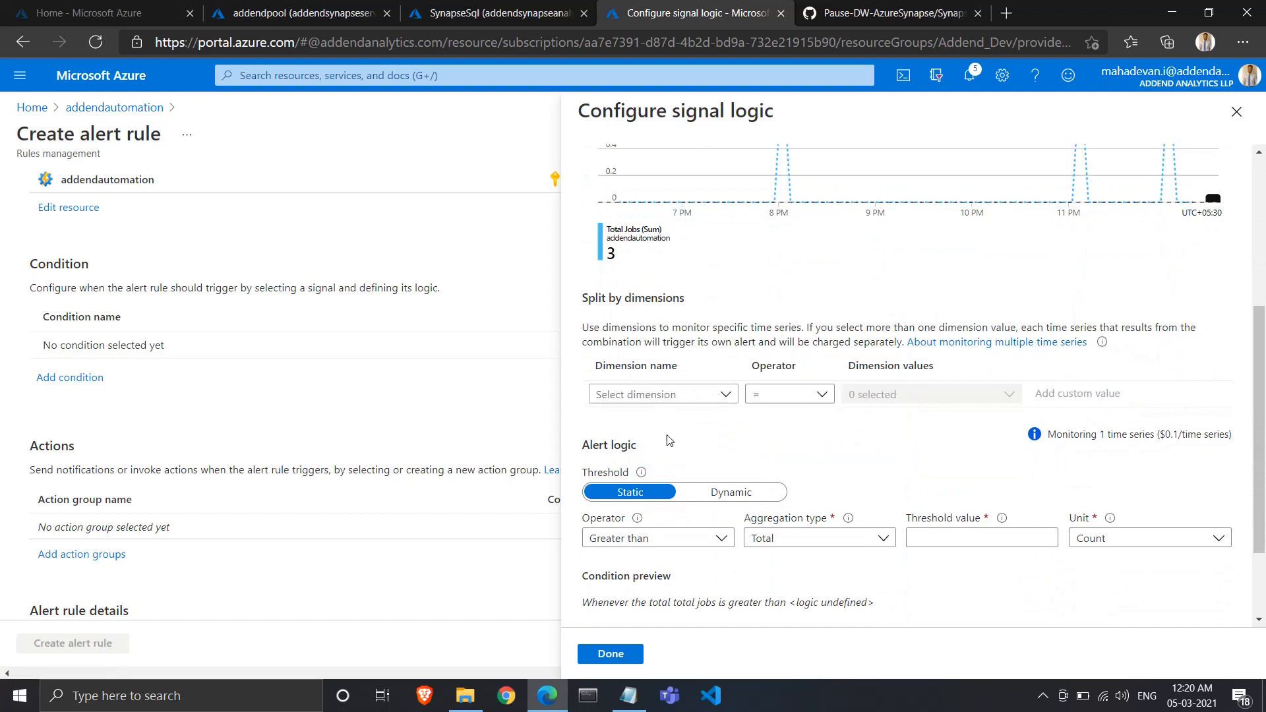
left_click(709, 396)
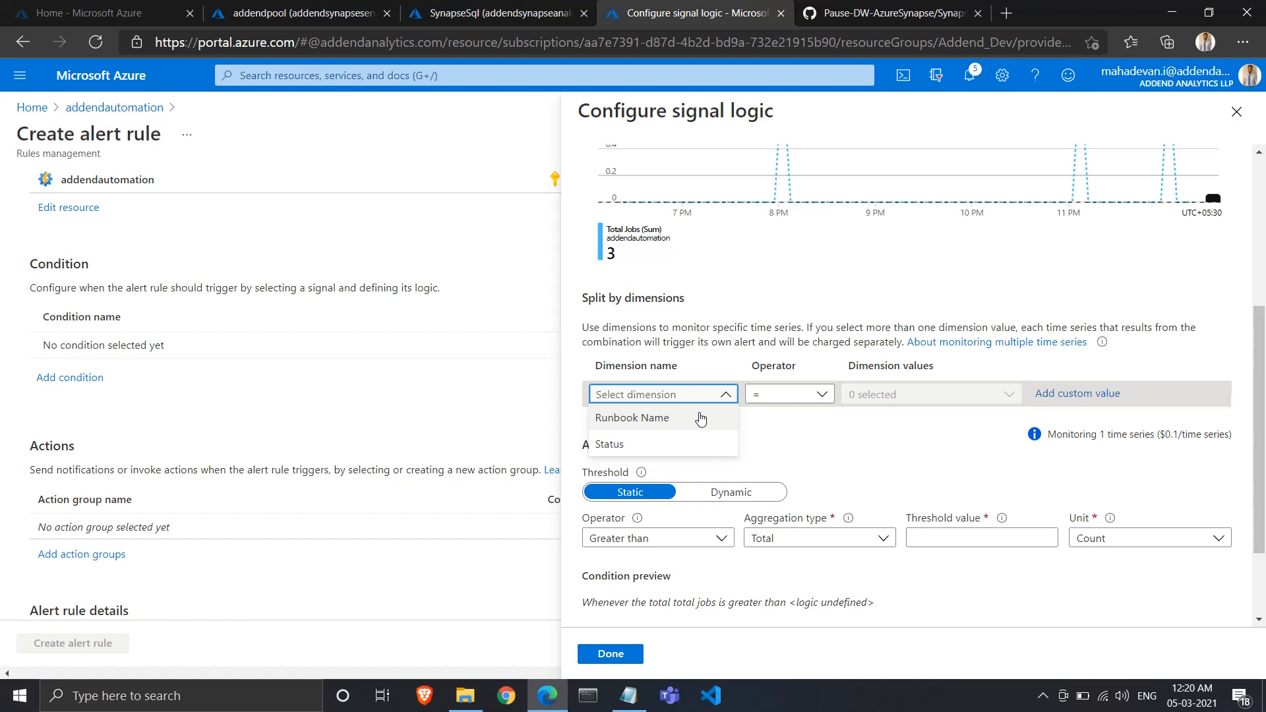
left_click(700, 418)
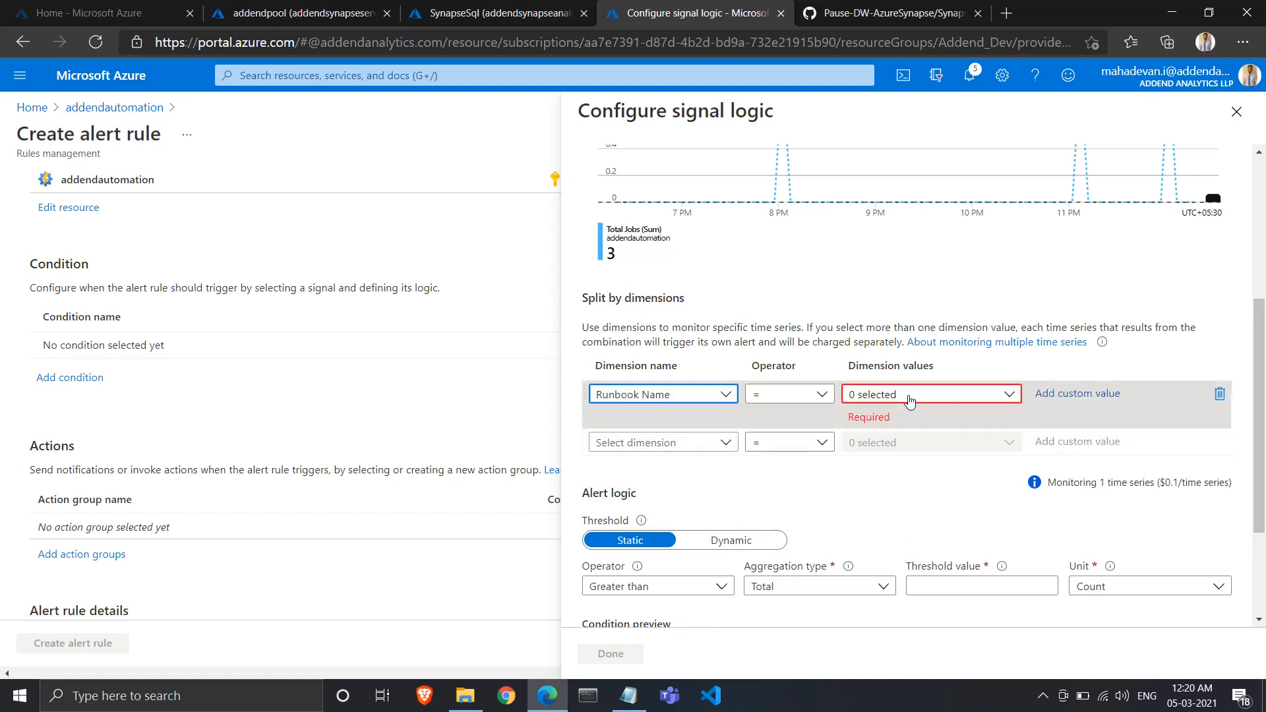
left_click(900, 398)
left_click(828, 485)
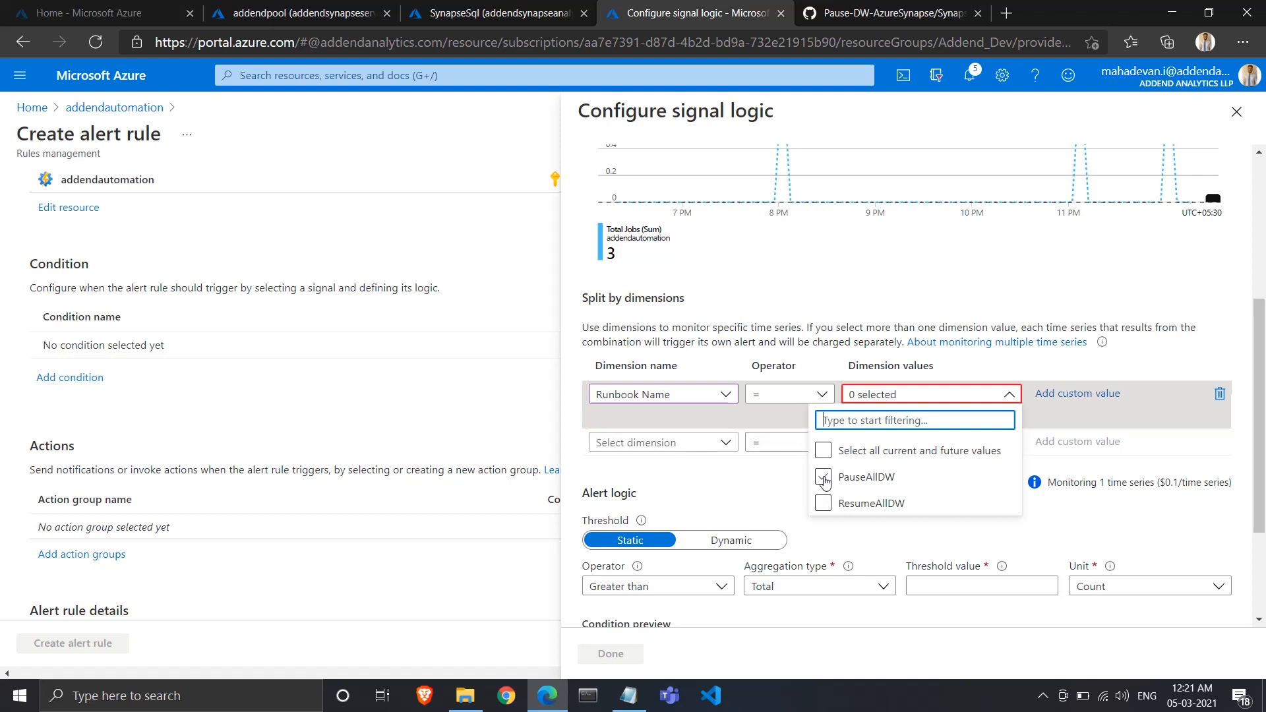
- Add Status as a second dimension of the signal with the custom value Failed
left_click(646, 421)
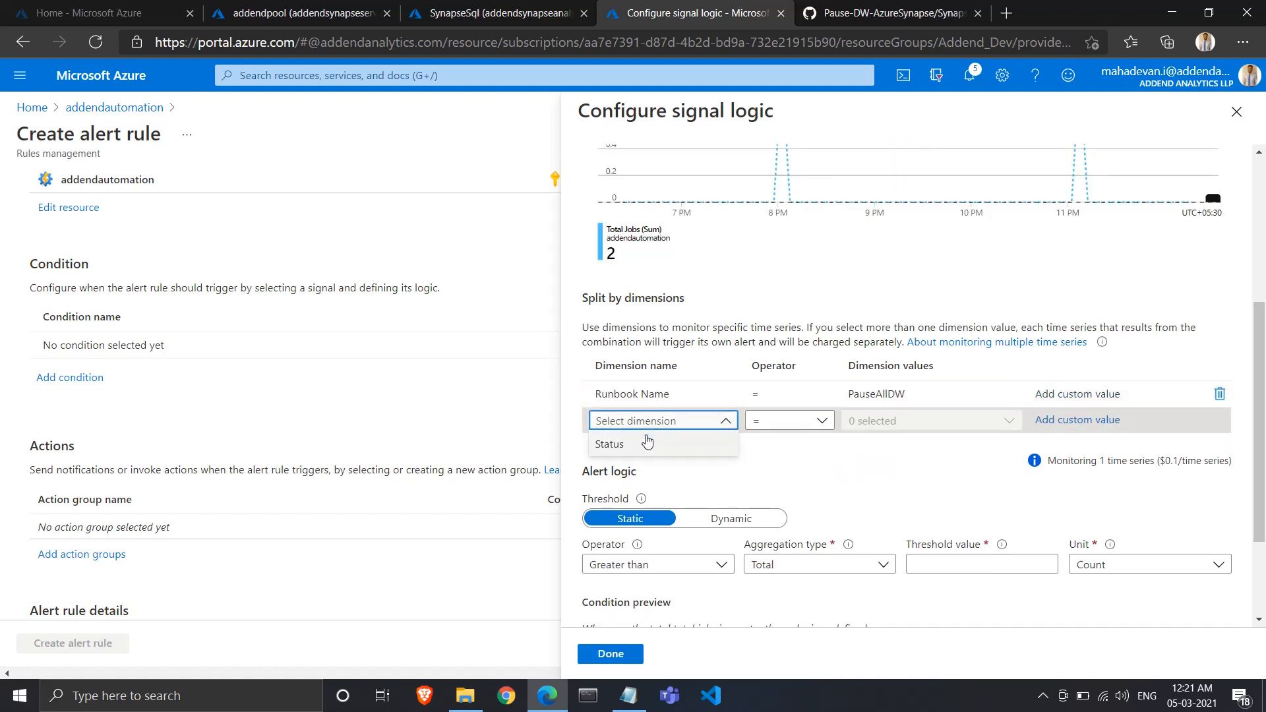
left_click(646, 444)
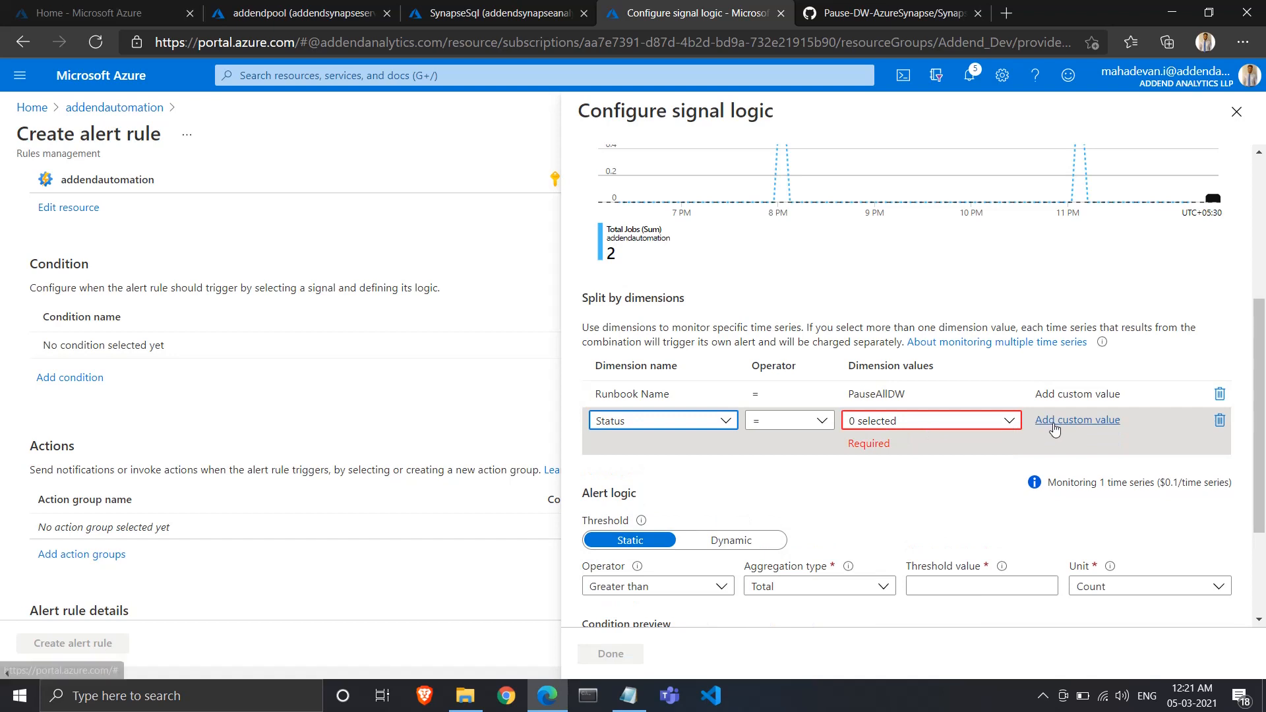
left_click(1055, 422)
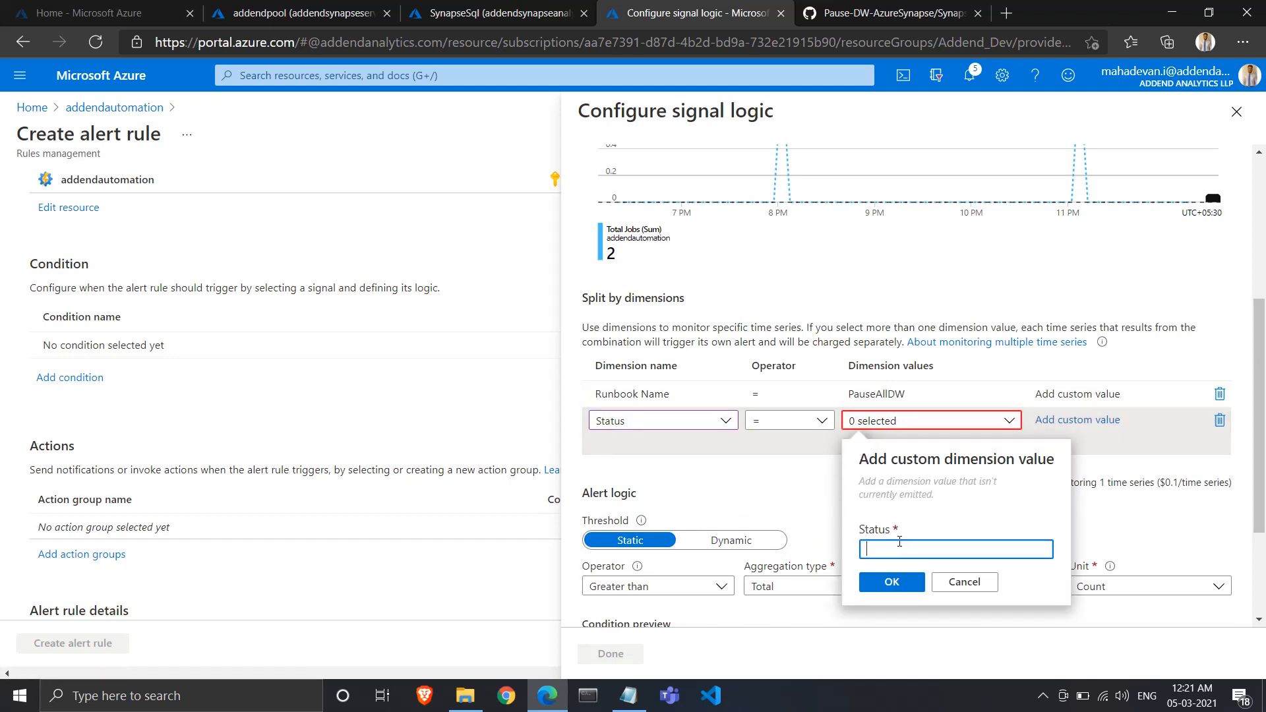
left_click(885, 591)
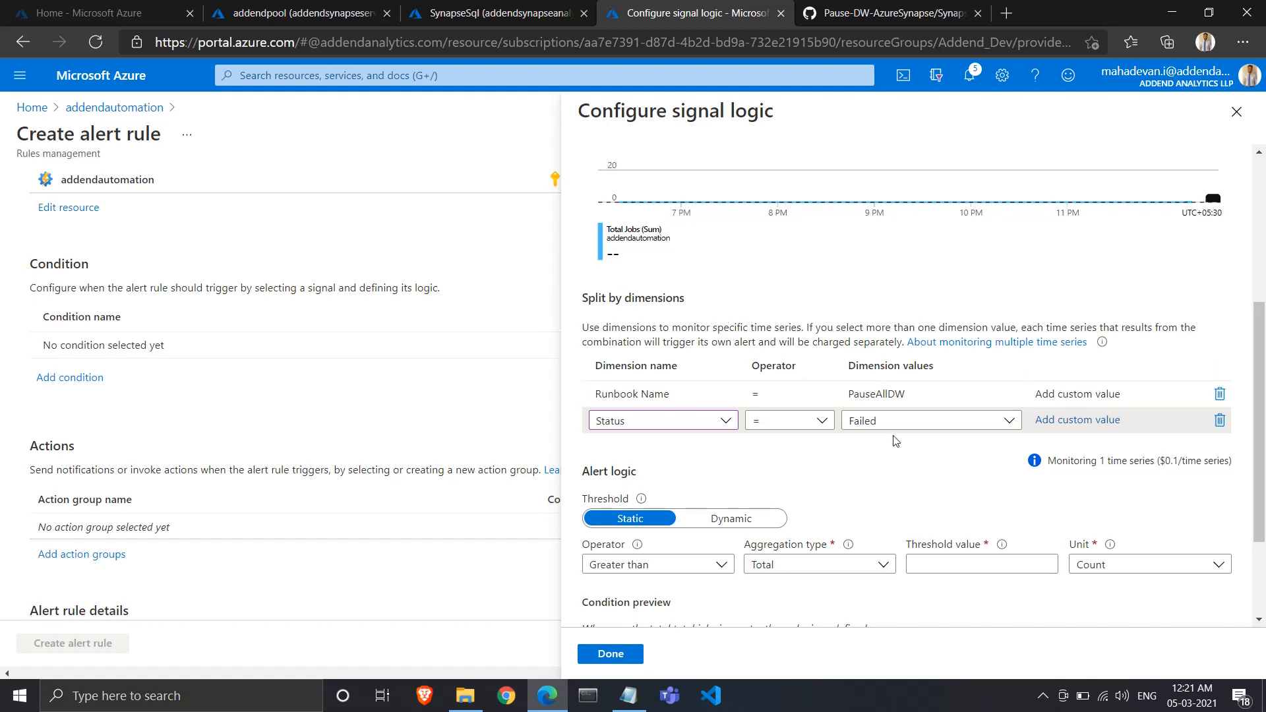
- Define the alert logic with threshold value 0, aggregation granularity 1 hour and evaluation every hour, and save the condition
scroll(895, 441, "down", 2)
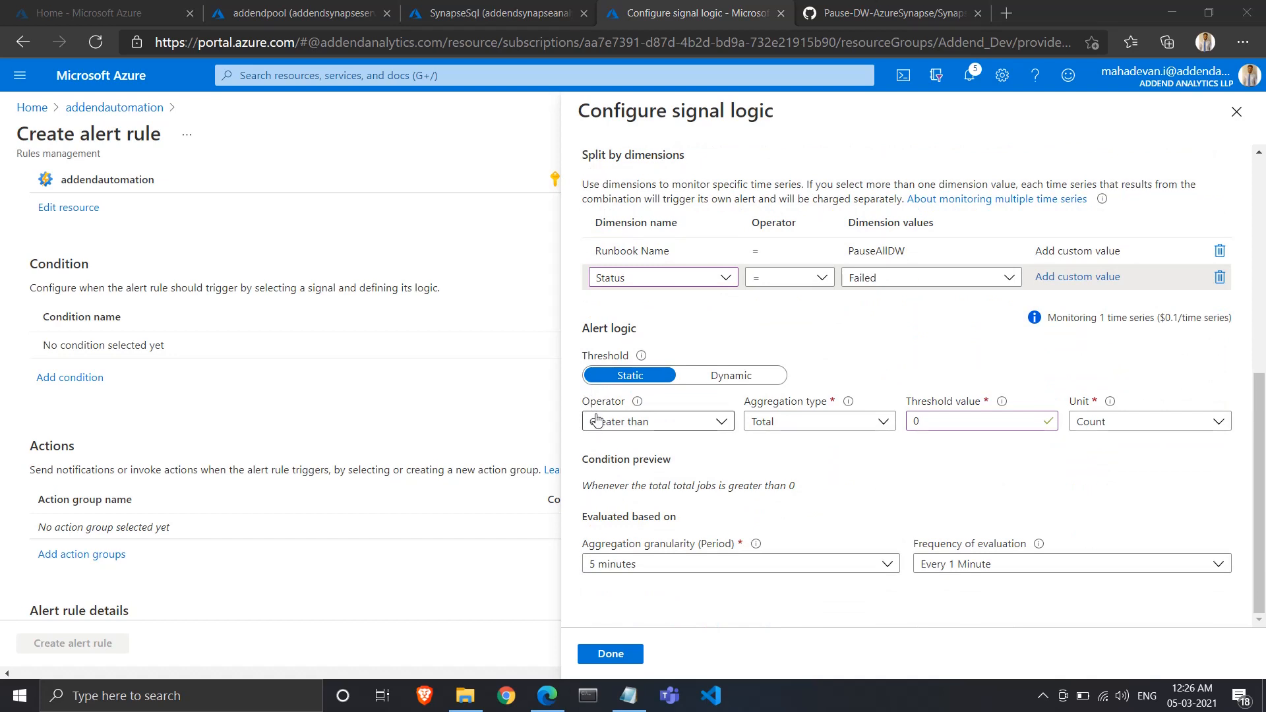
left_click(958, 419)
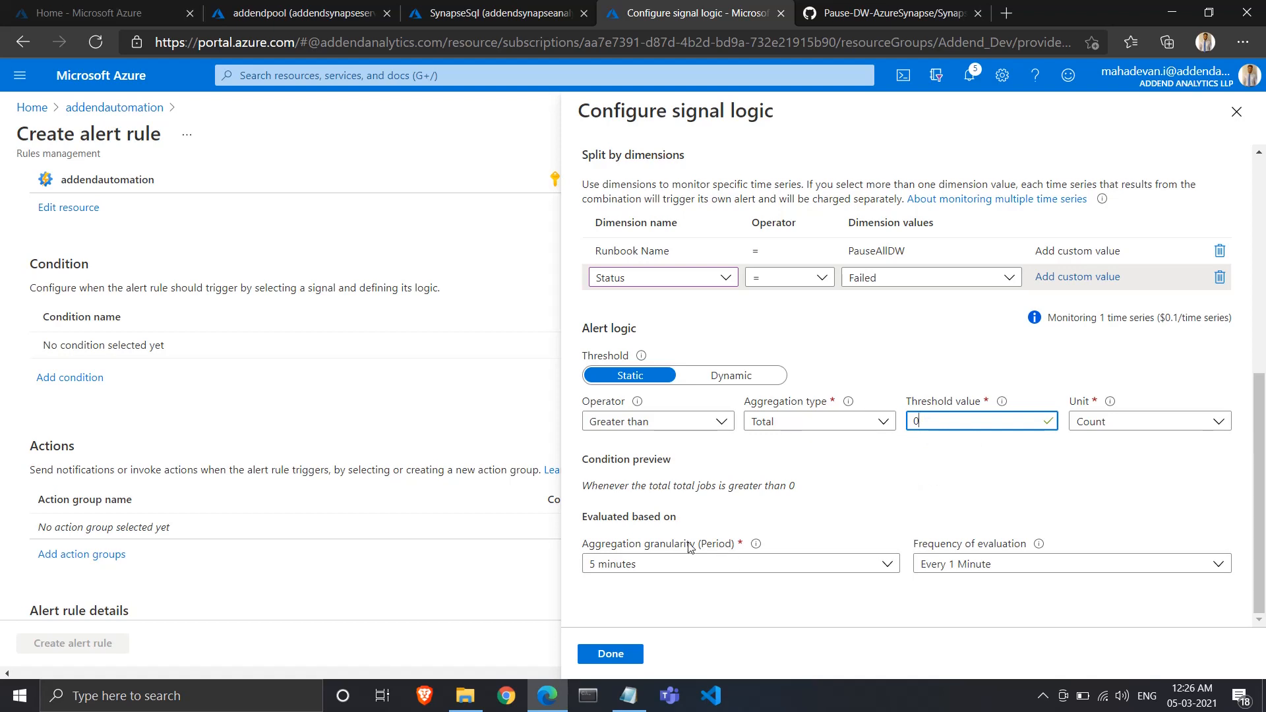
left_click(666, 564)
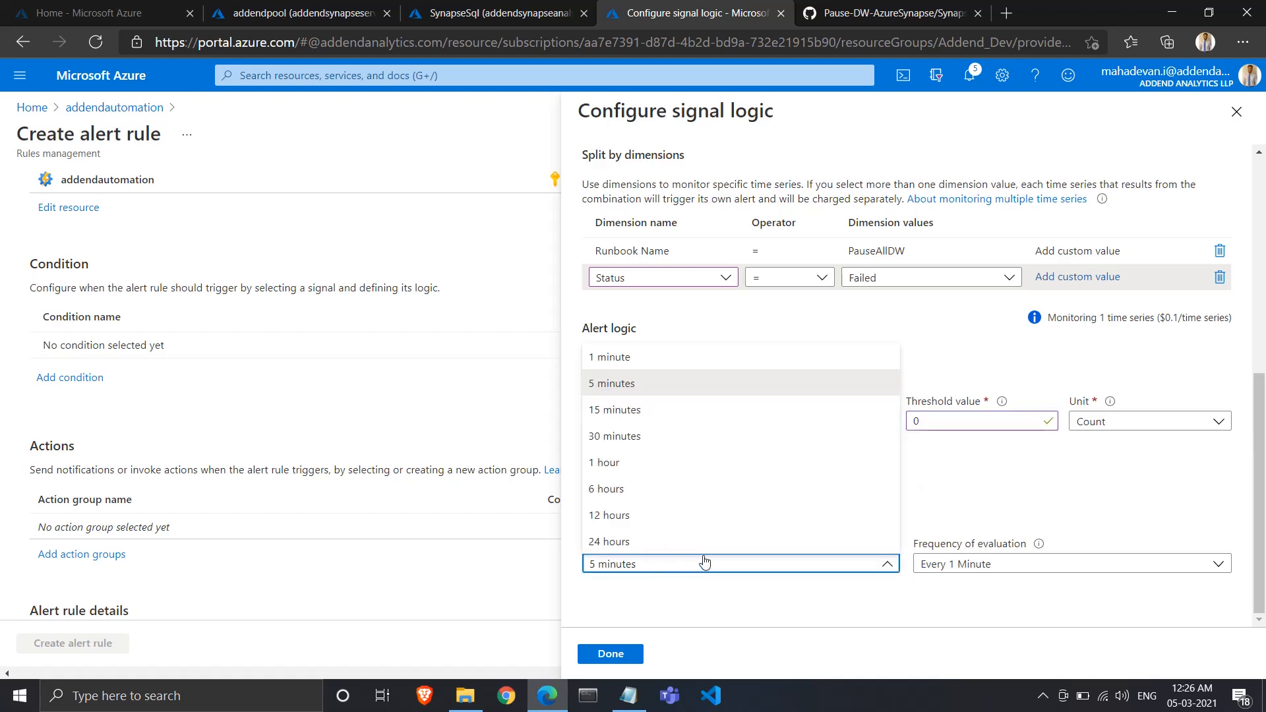
left_click(700, 469)
left_click(825, 573)
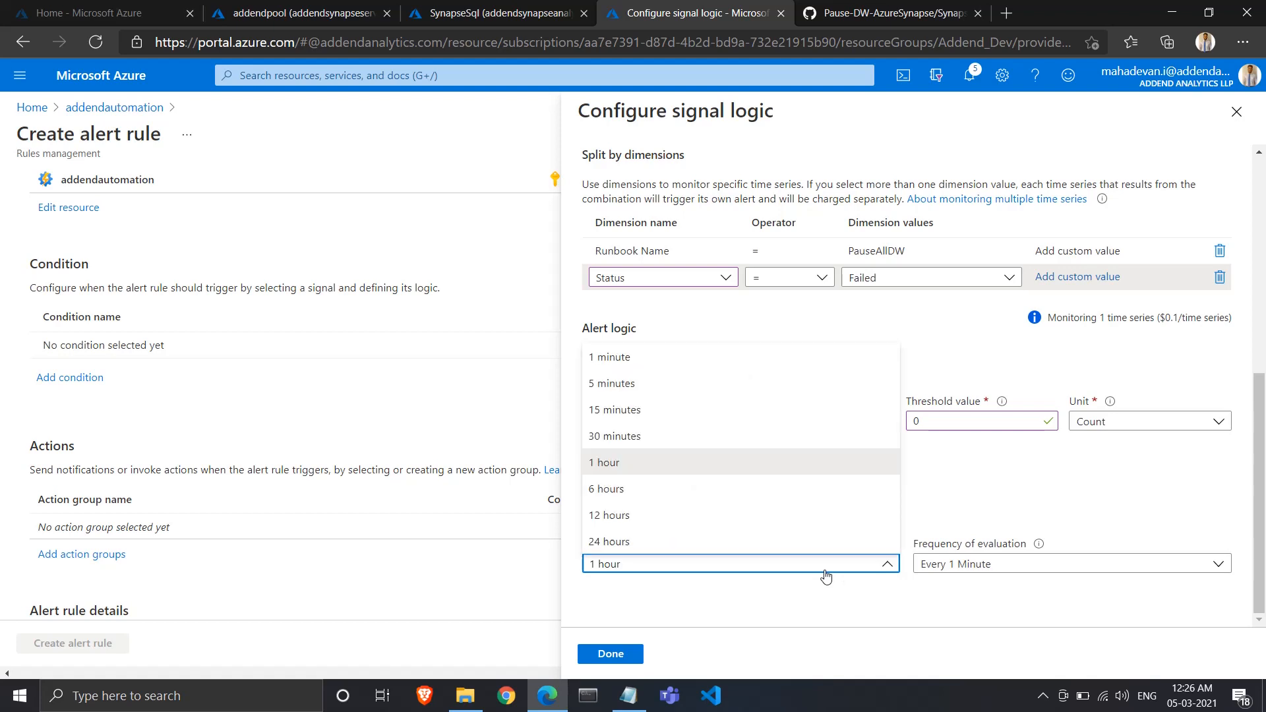
left_click(862, 467)
left_click(974, 563)
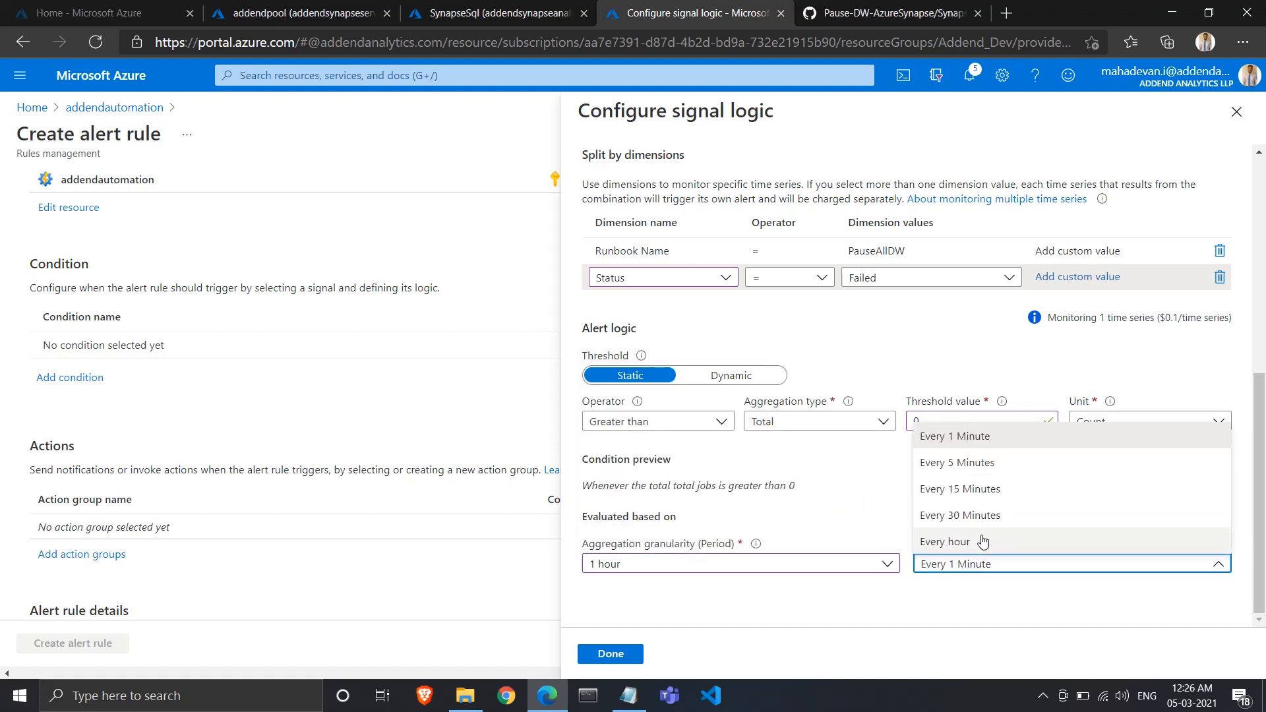
left_click(980, 540)
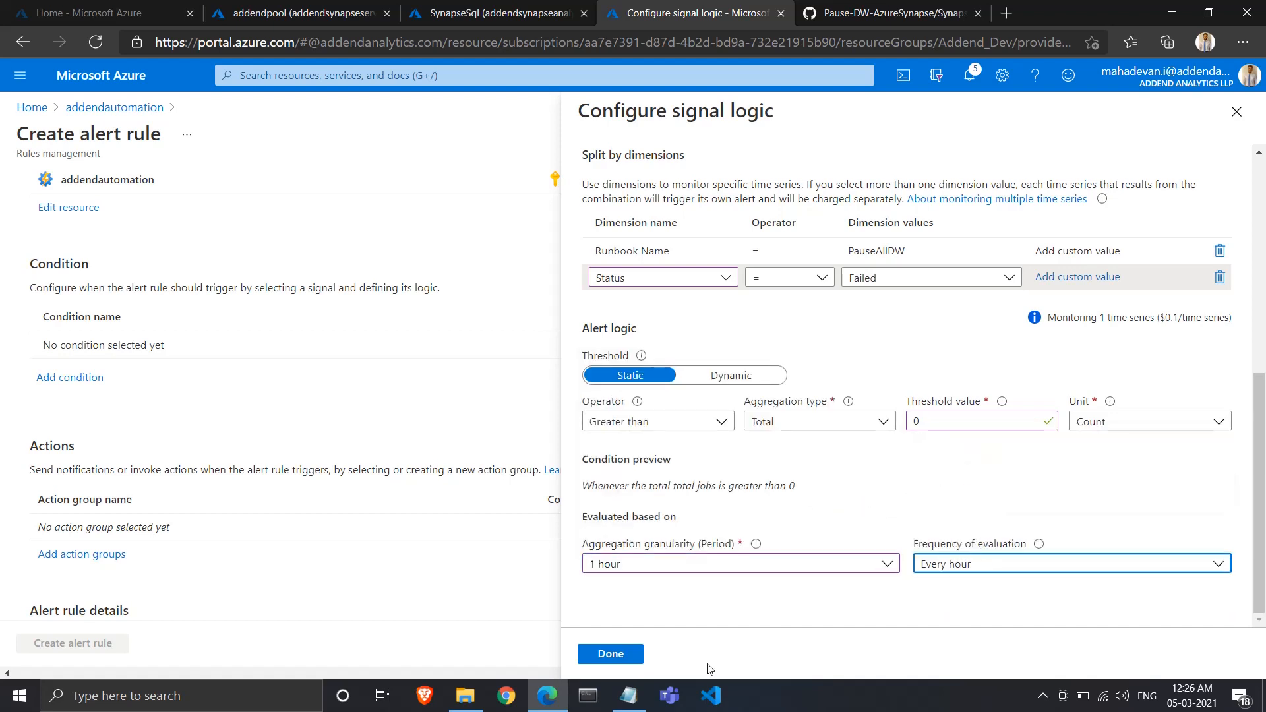
left_click(605, 656)
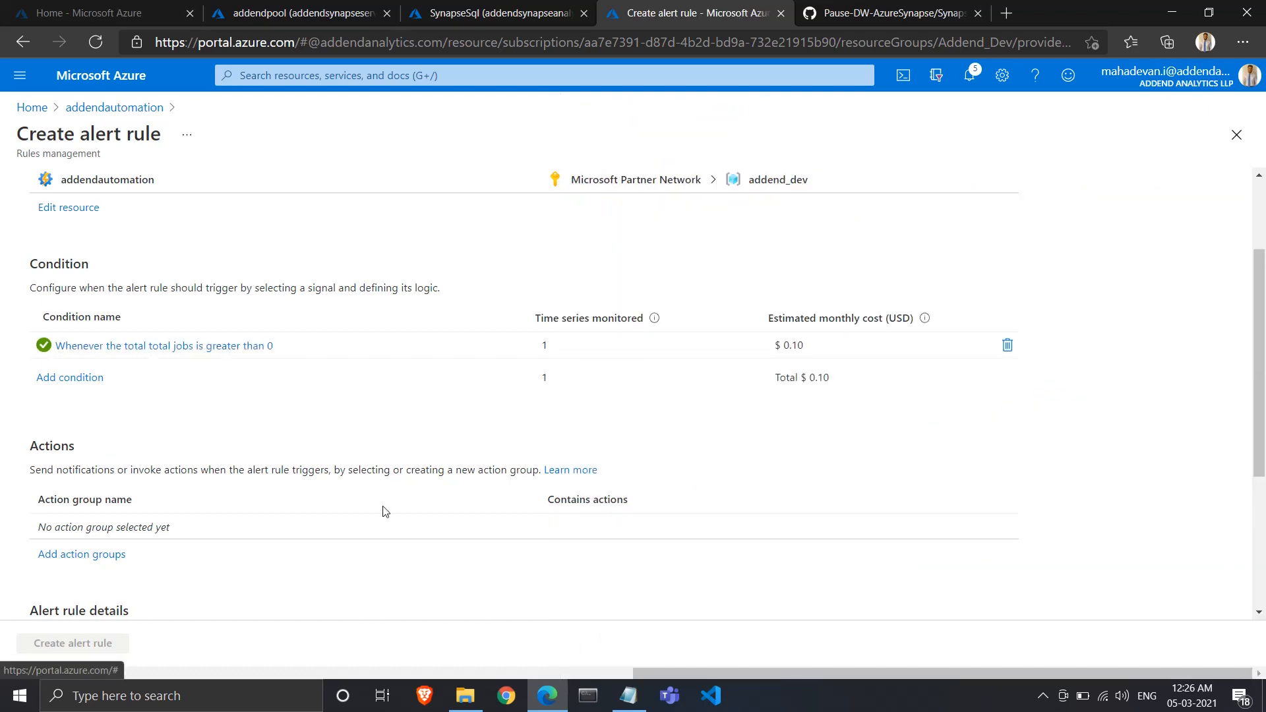
- Attach the Application Insights Smart Detection action group to the alert rule
scroll(158, 491, "down", 3)
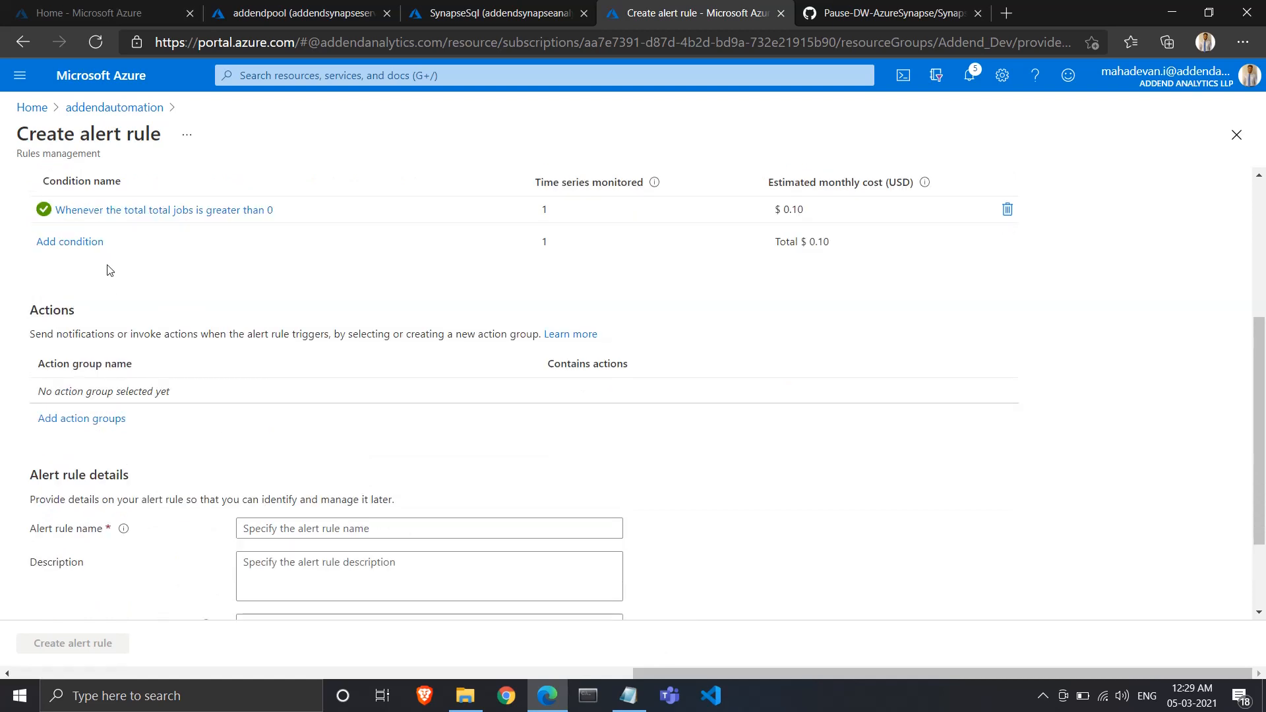
scroll(119, 295, "down", 1)
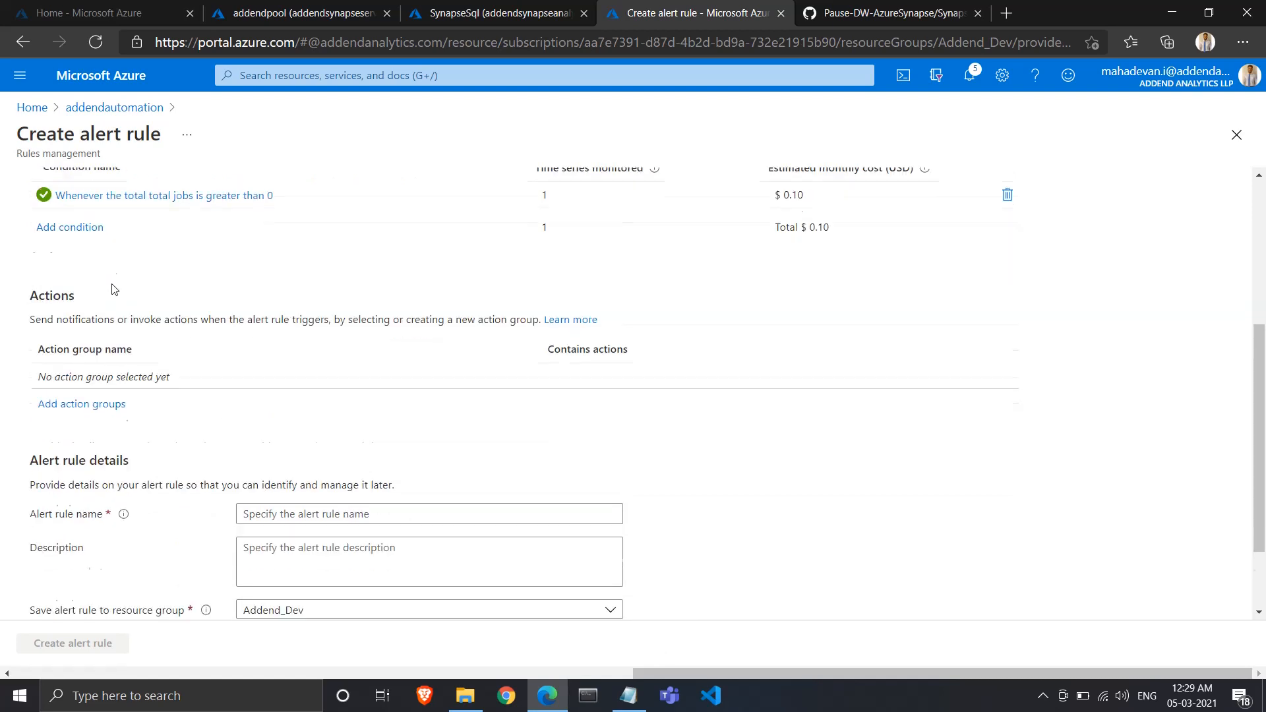
left_click(109, 354)
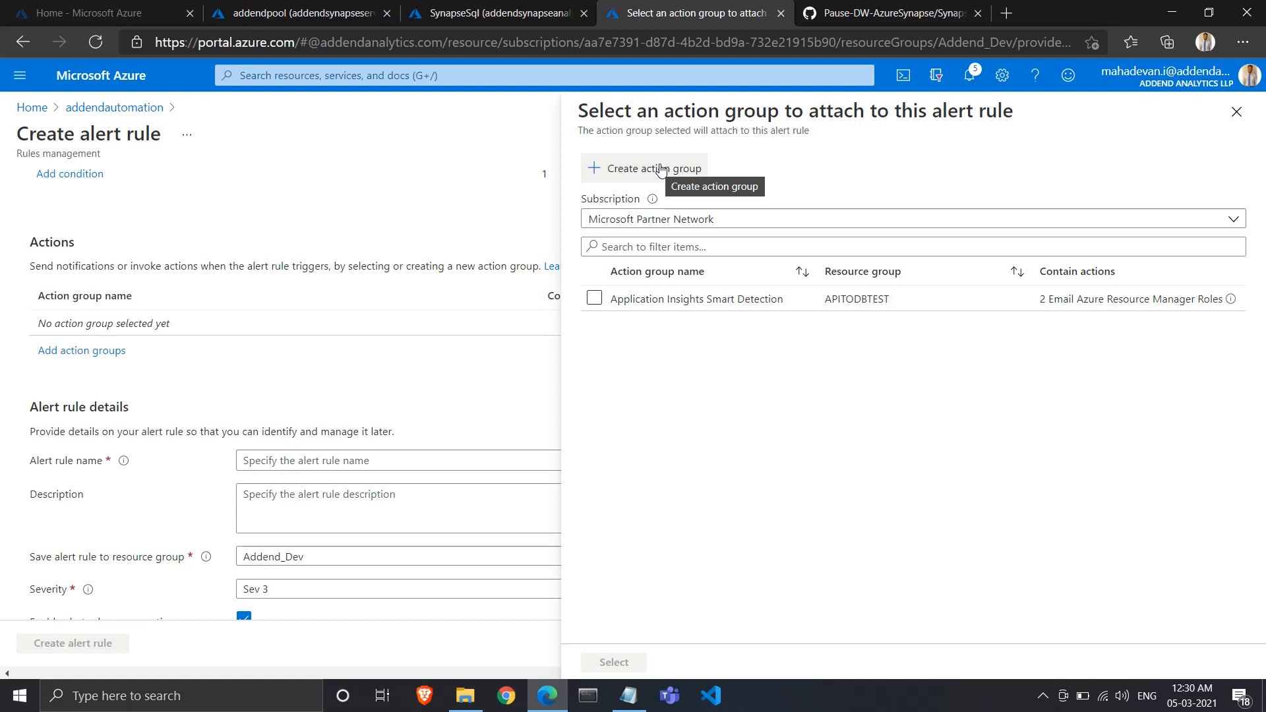
left_click(595, 298)
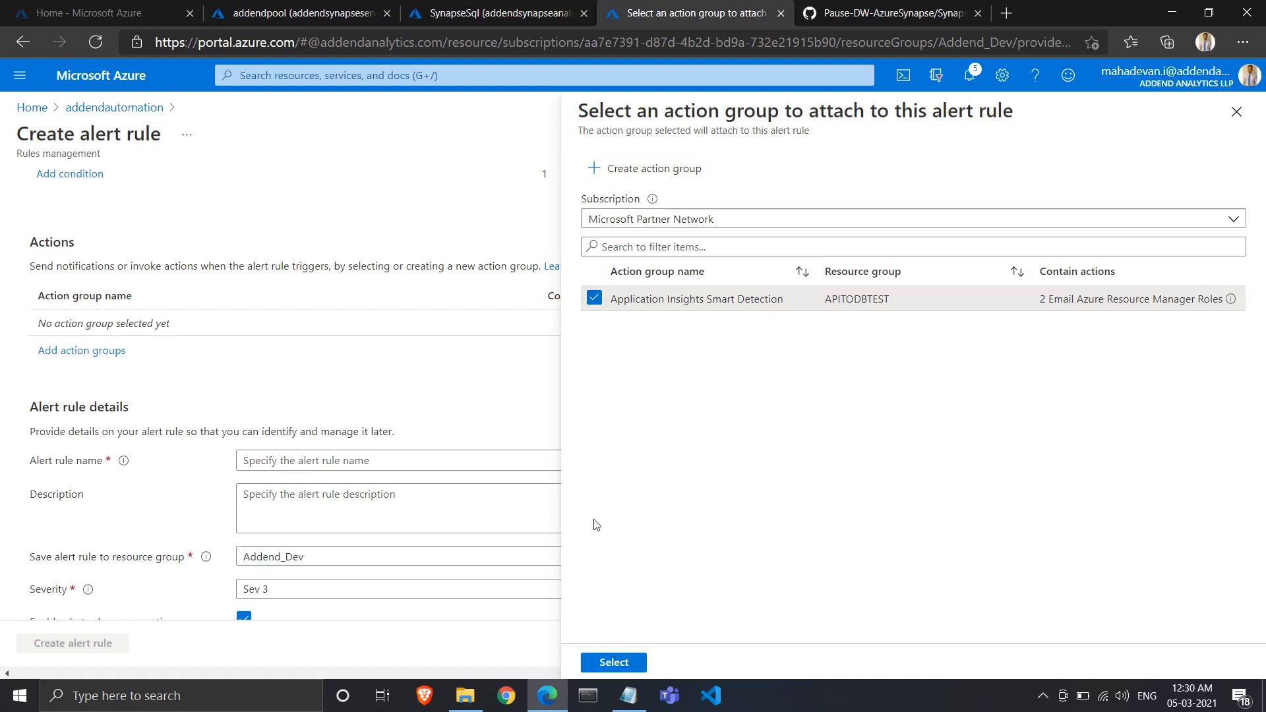
left_click(631, 662)
- Name the alert rule demo, leave its description empty, and keep the severity at Sev 3
scroll(519, 471, "down", 1)
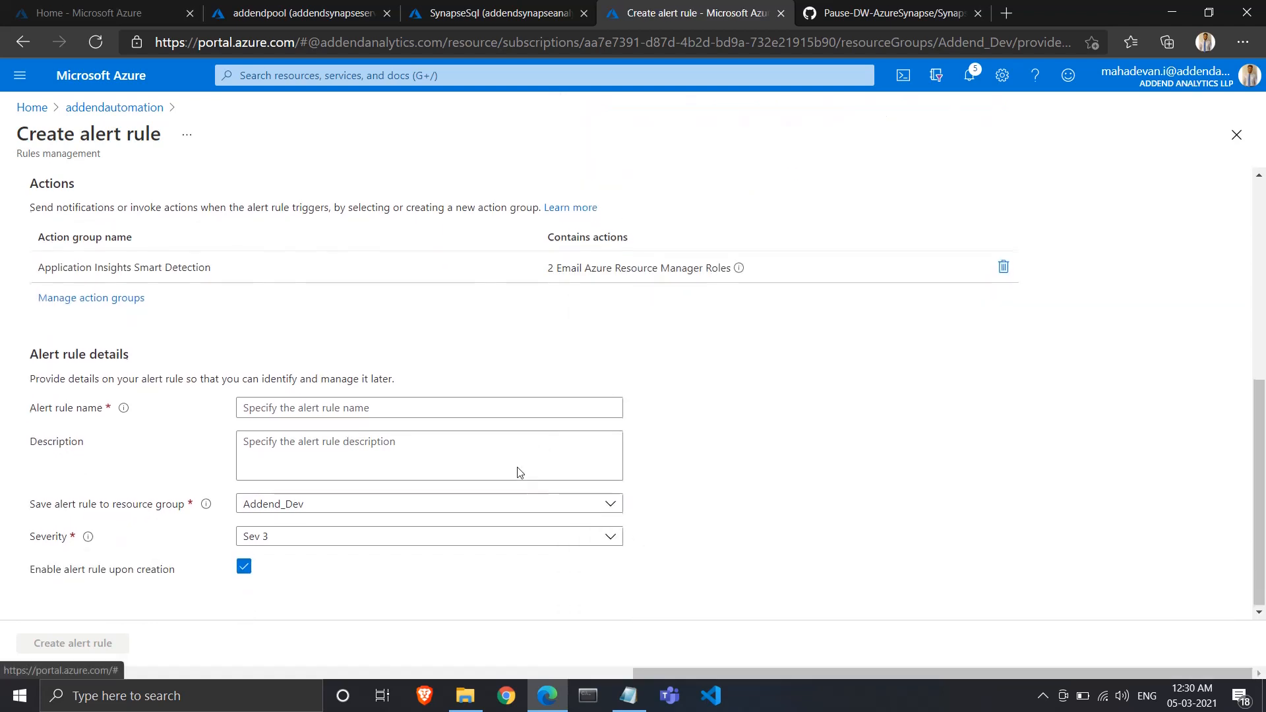
left_click(410, 407)
type("demo")
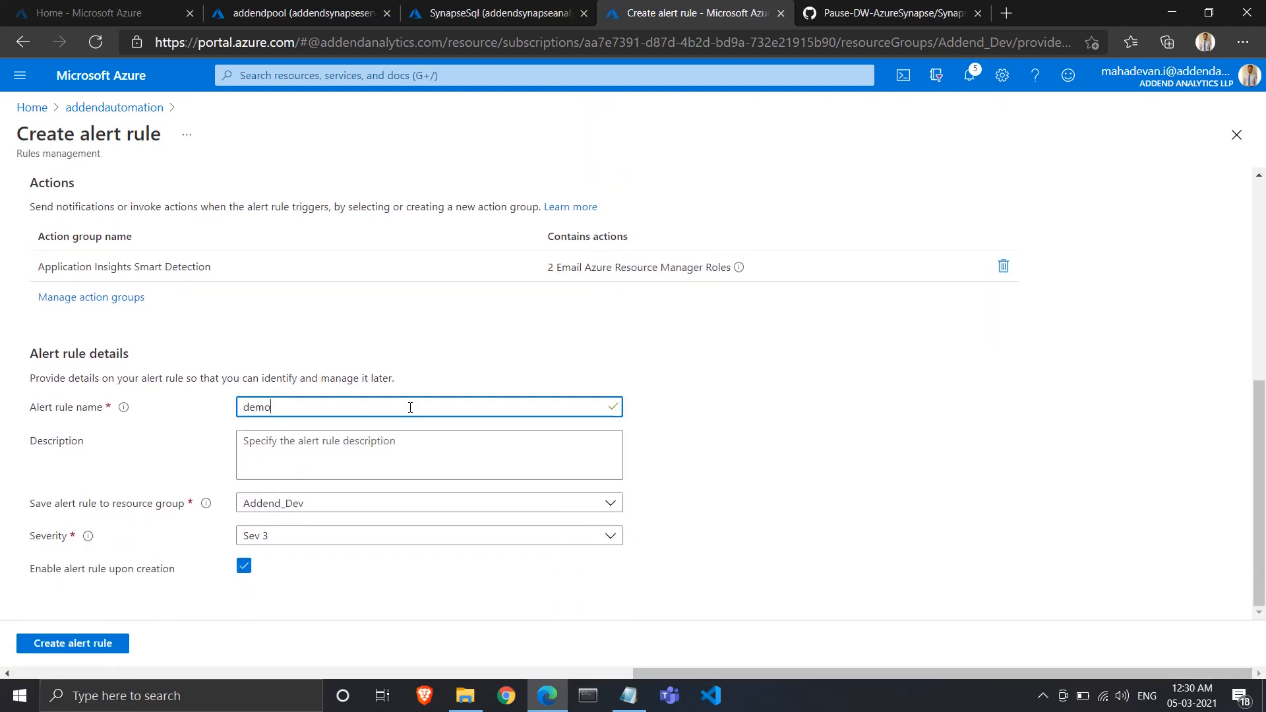
left_click(390, 457)
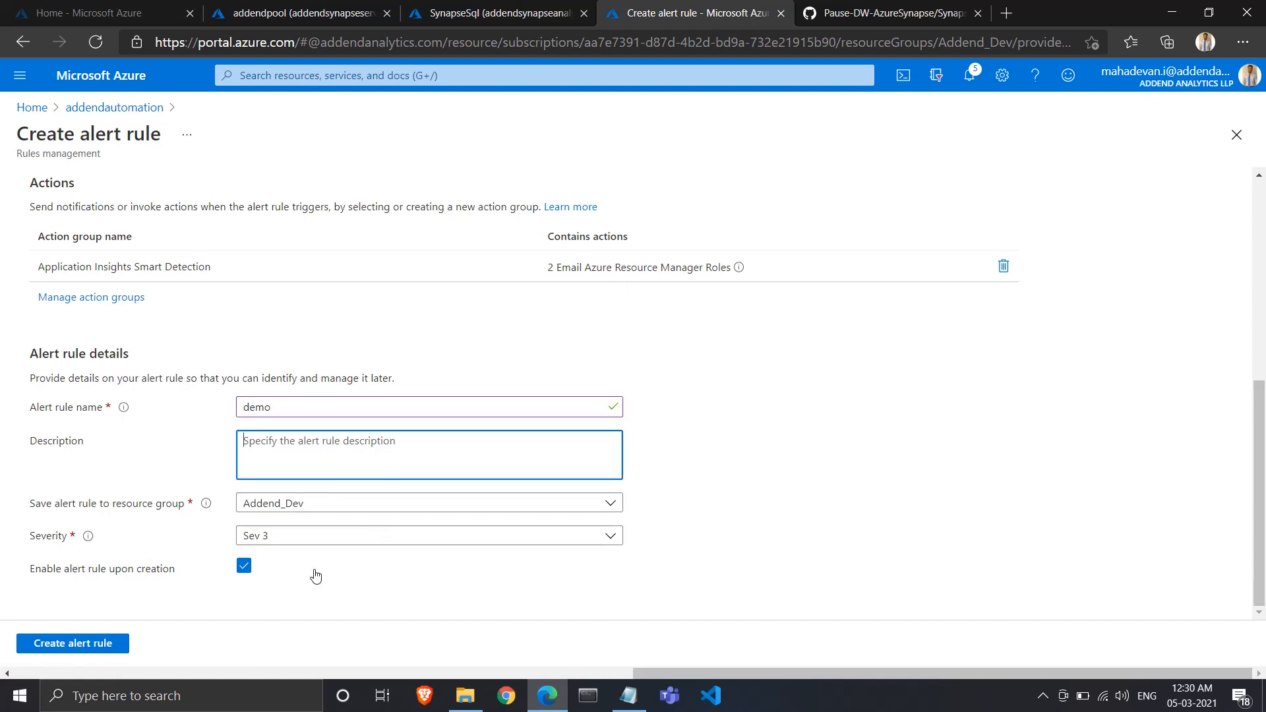
left_click(311, 536)
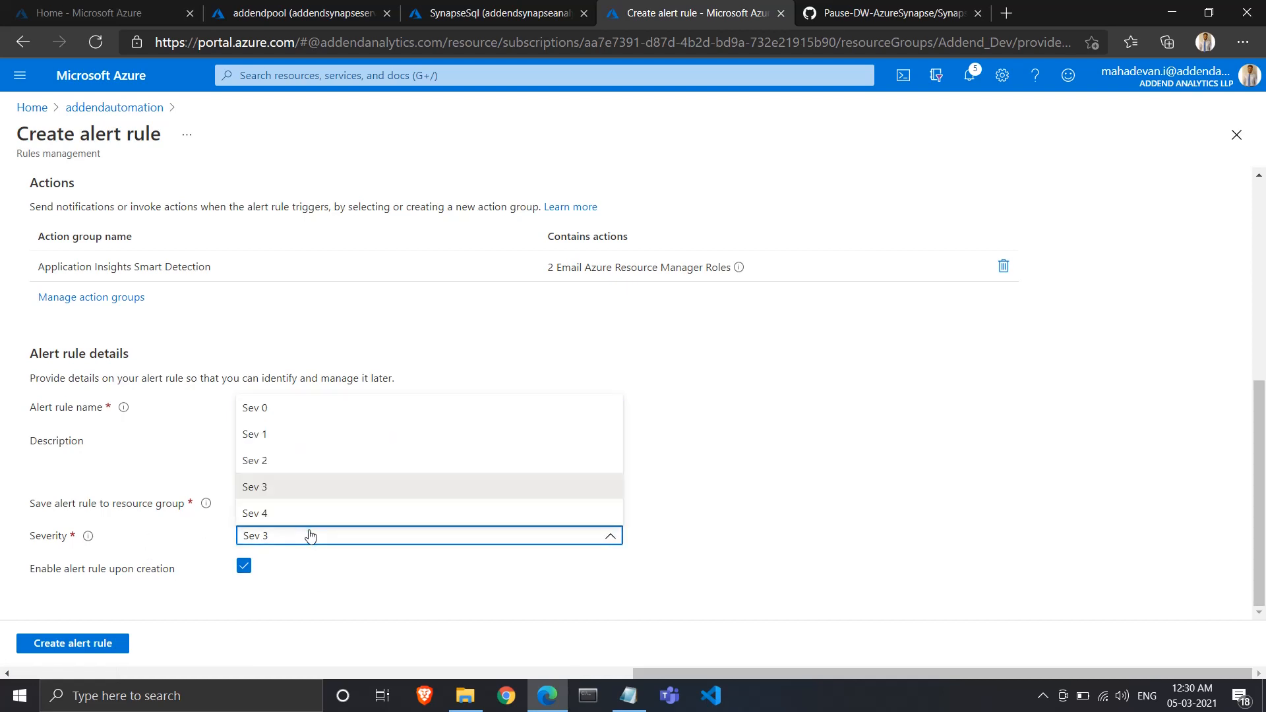
left_click(311, 535)
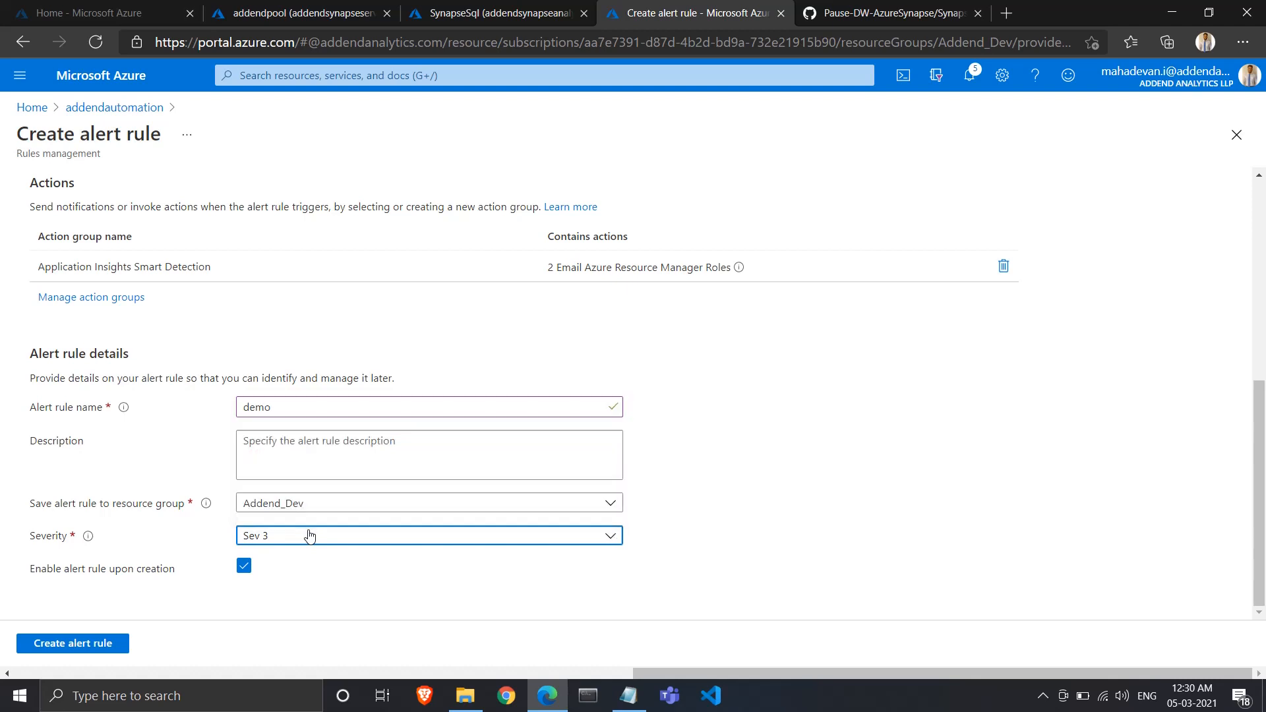
- Create the alert rule and open the list of alert rules for the addendautomation account
left_click(94, 646)
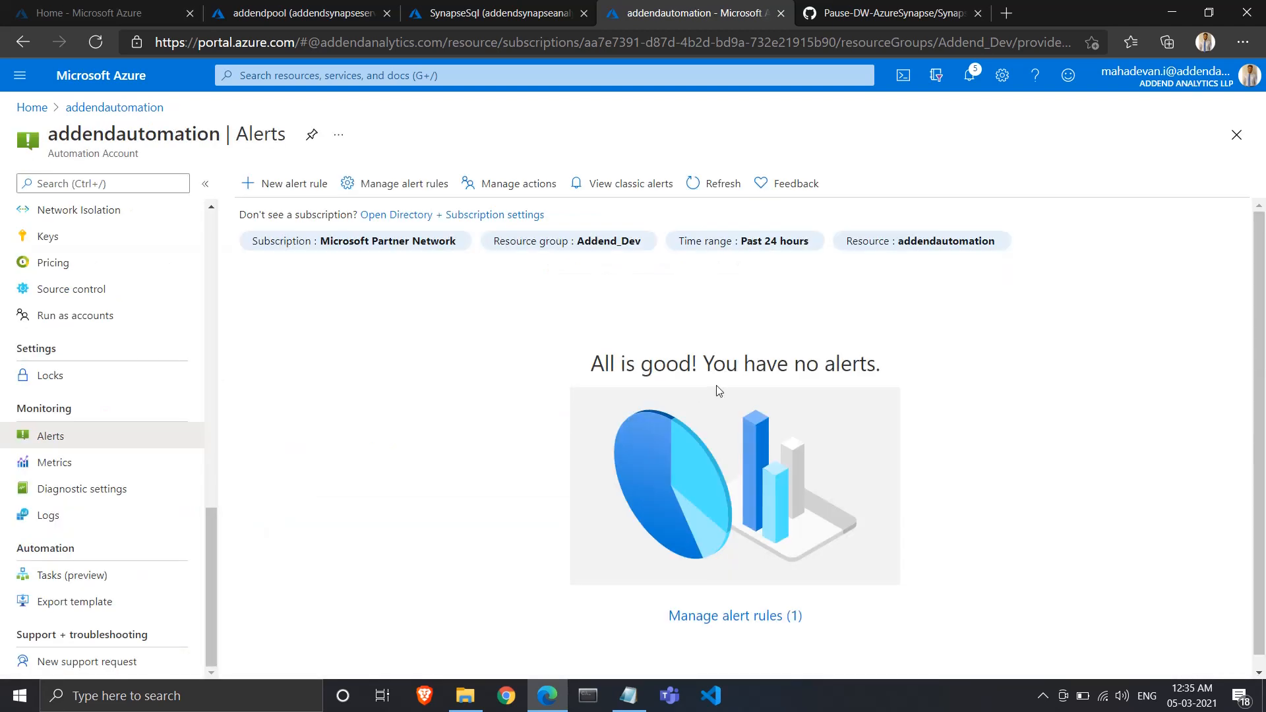
left_click(725, 617)
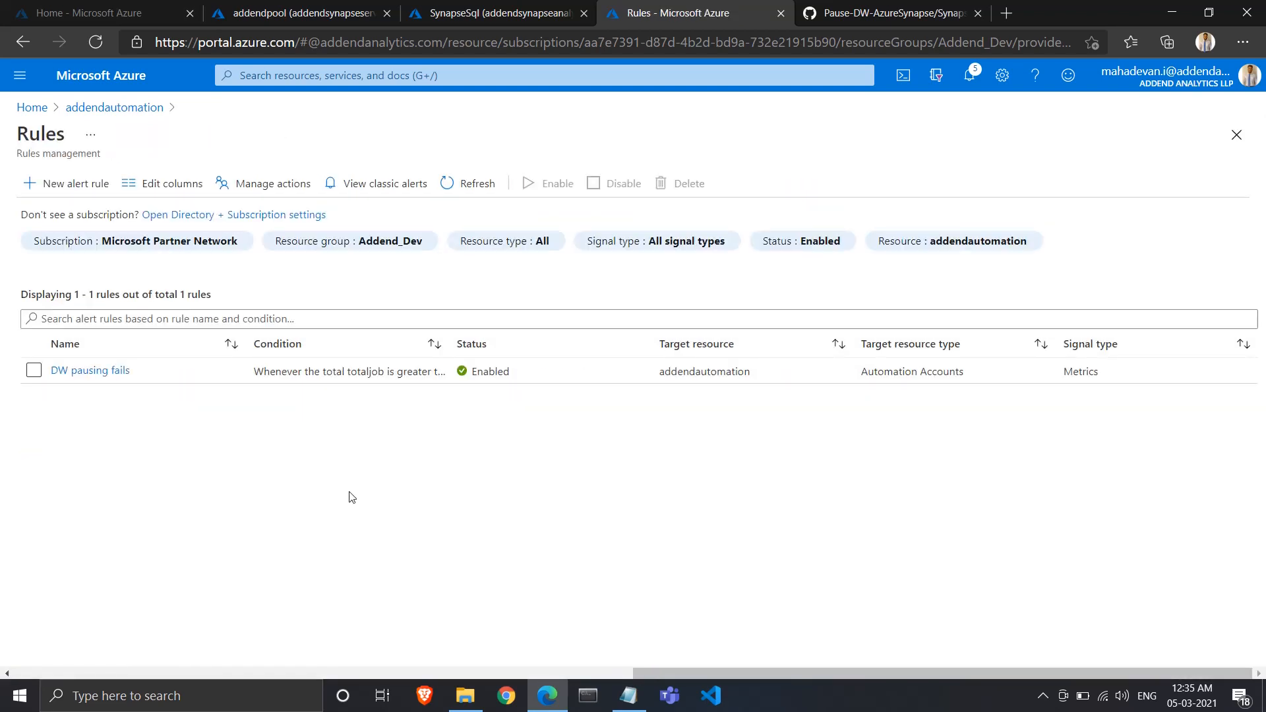